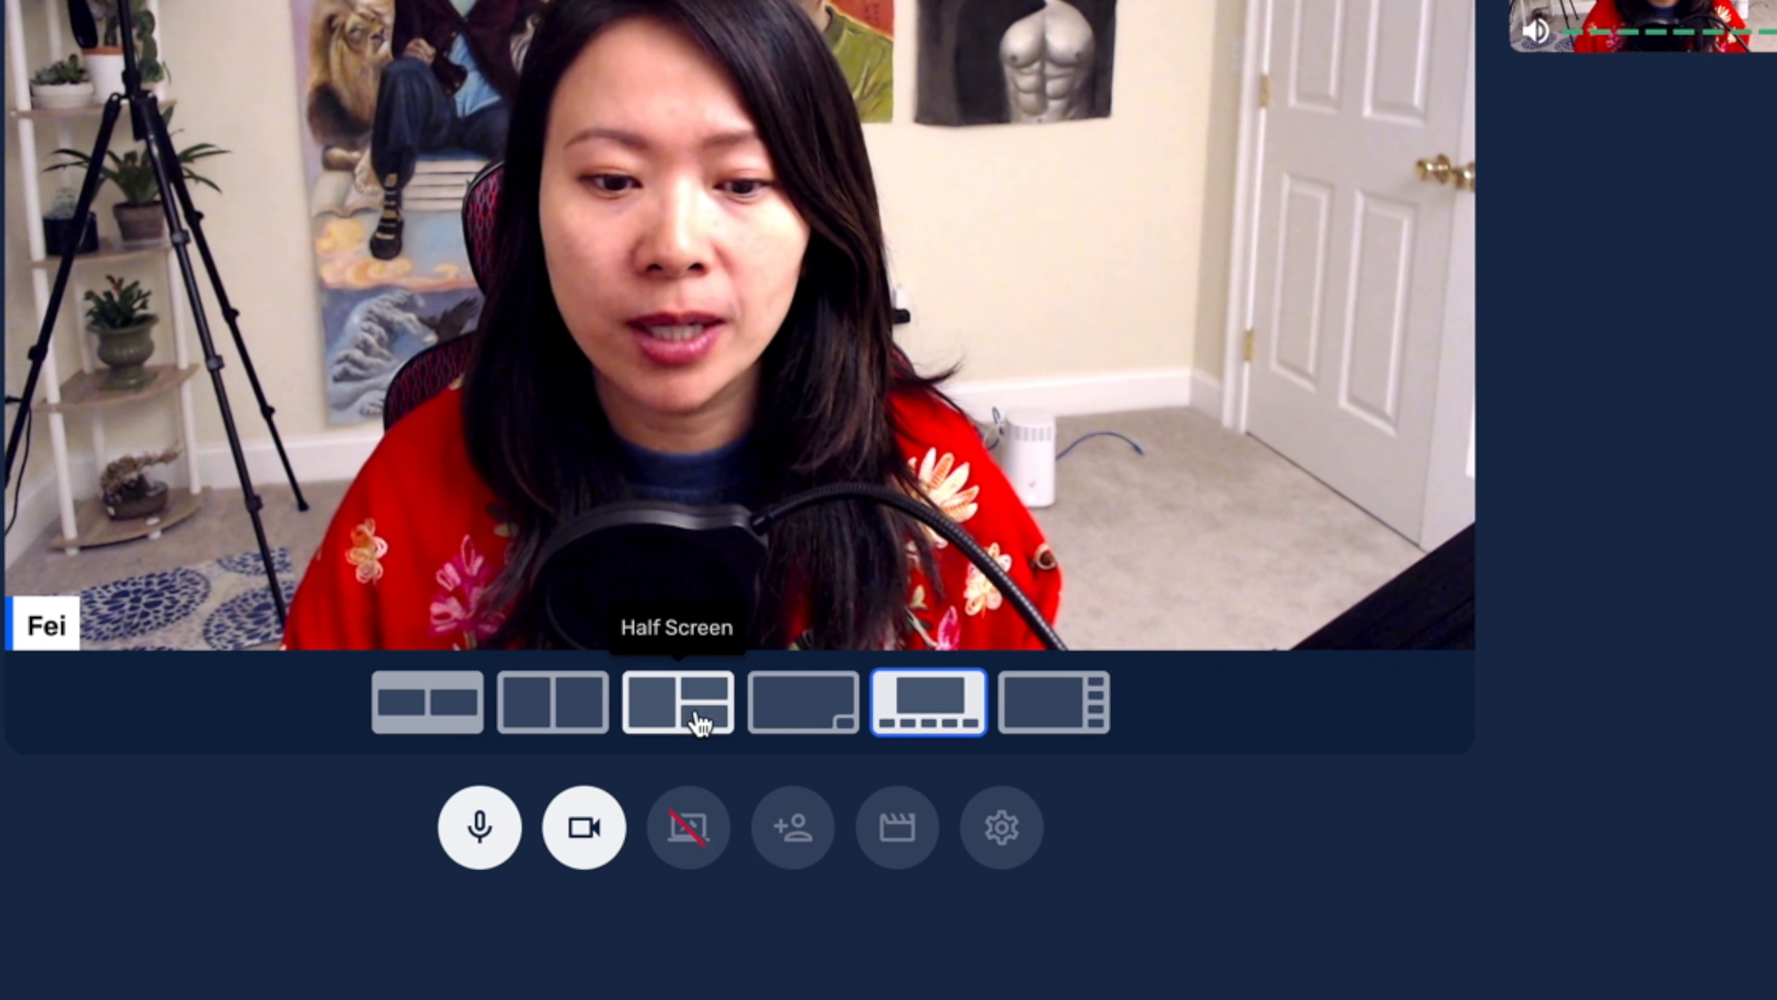
# - Switch the stage to the full-screen layout with a small corner inset
pyautogui.click(806, 713)
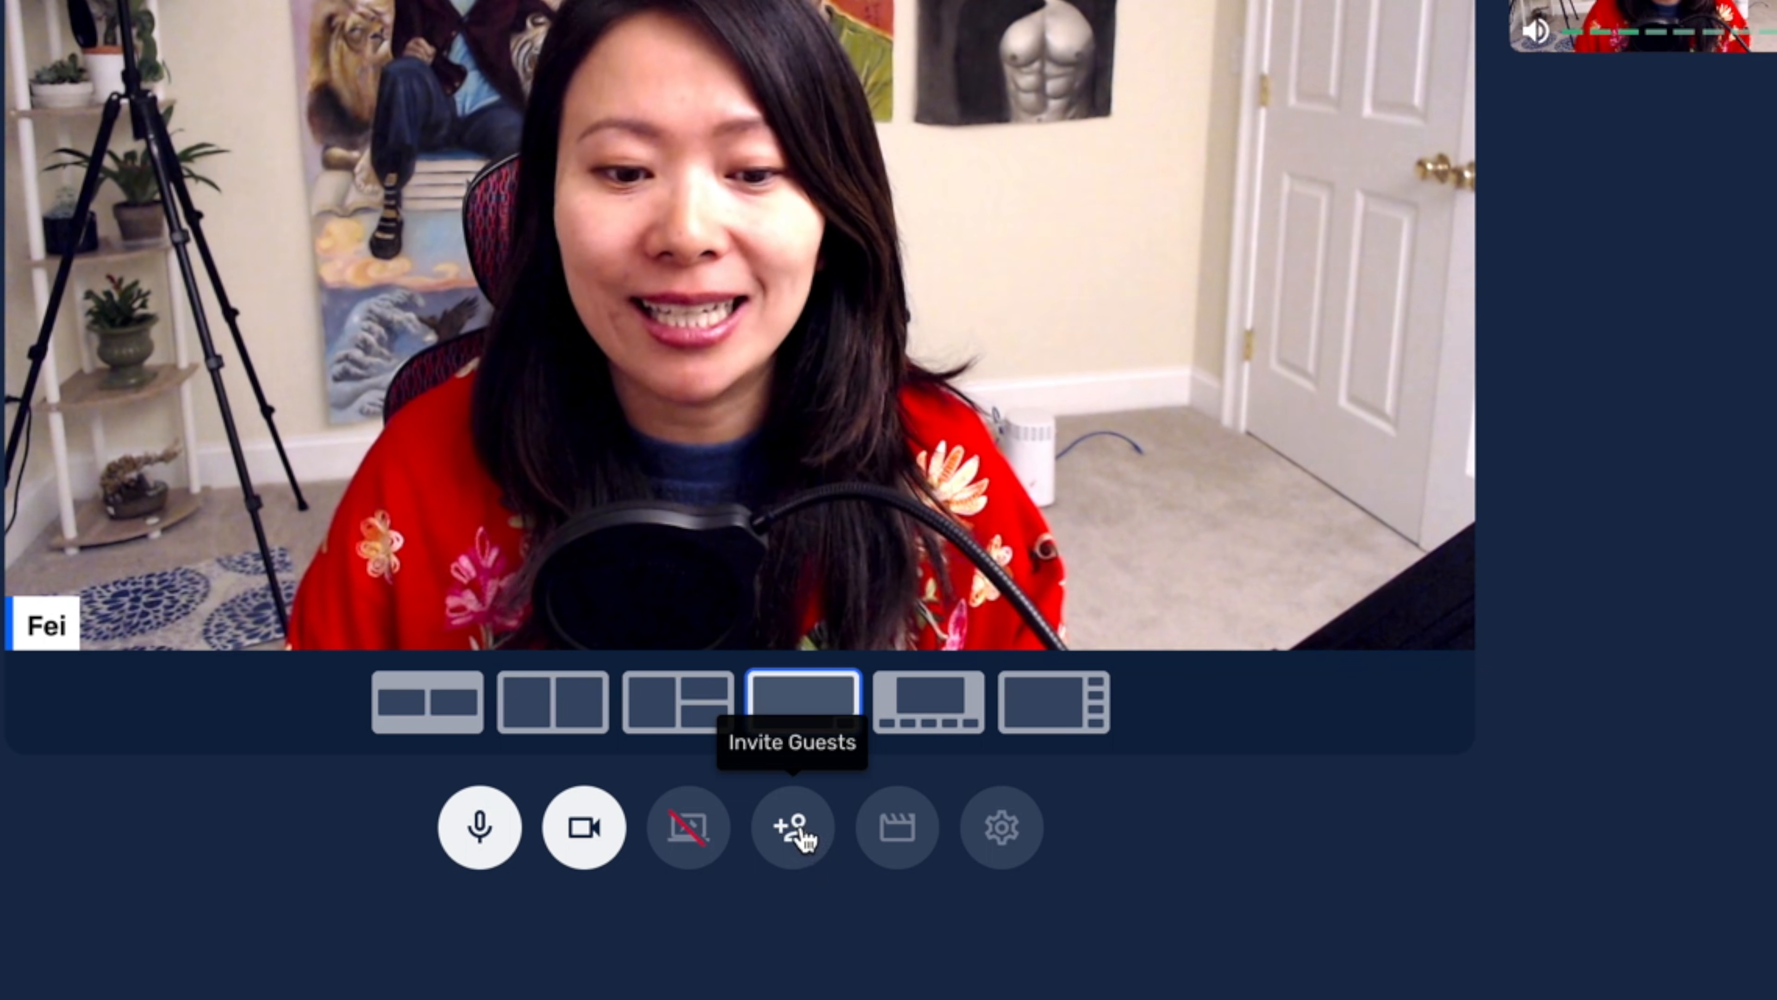
# - View the guest invitation link and the local video playback option, closing each one
pyautogui.click(805, 863)
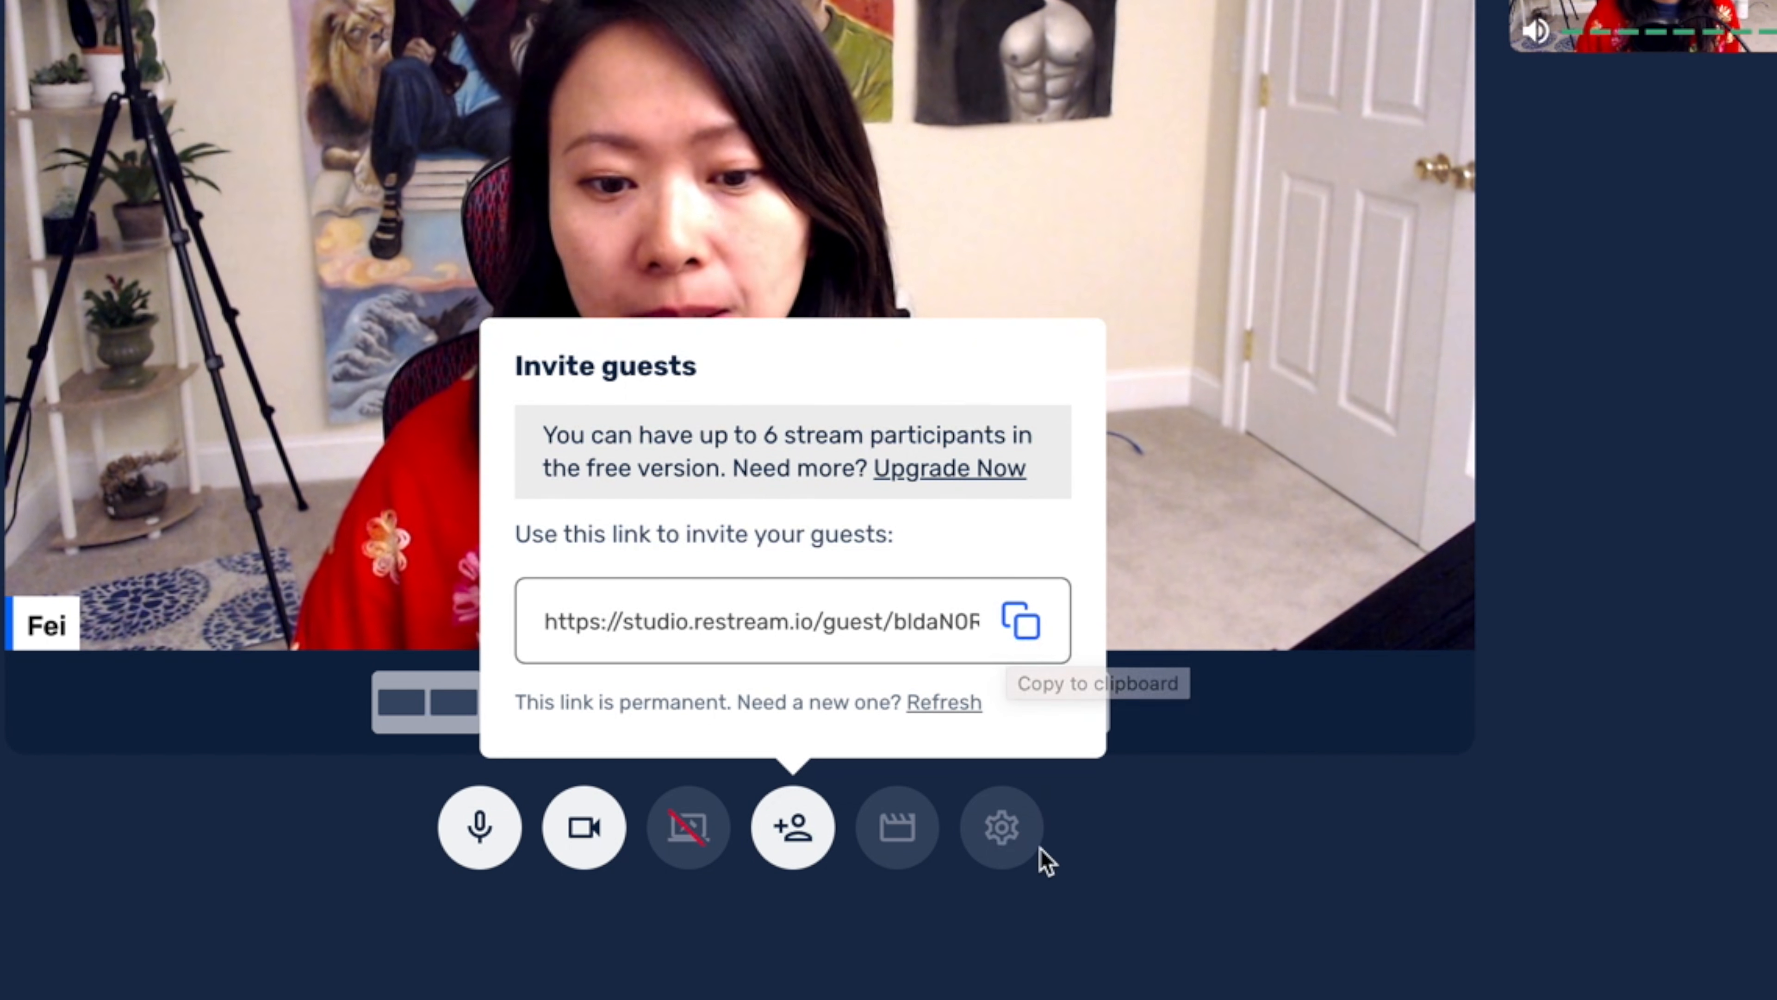
pyautogui.click(897, 905)
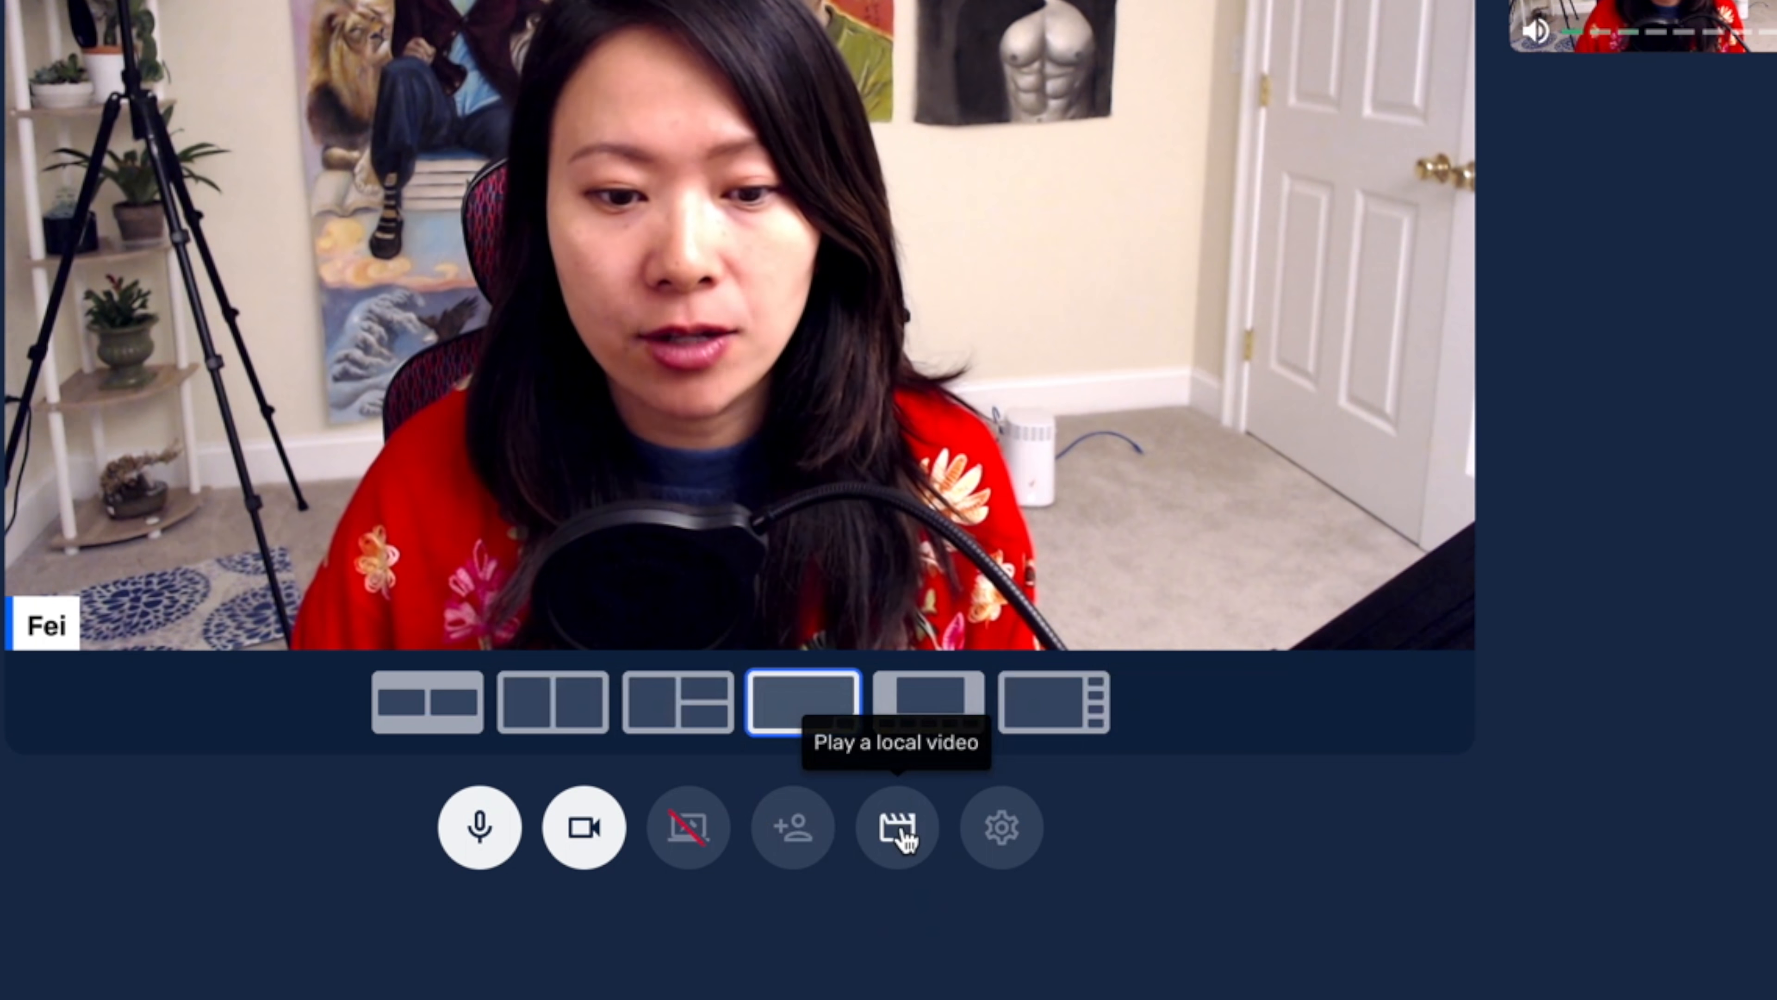
pyautogui.click(900, 829)
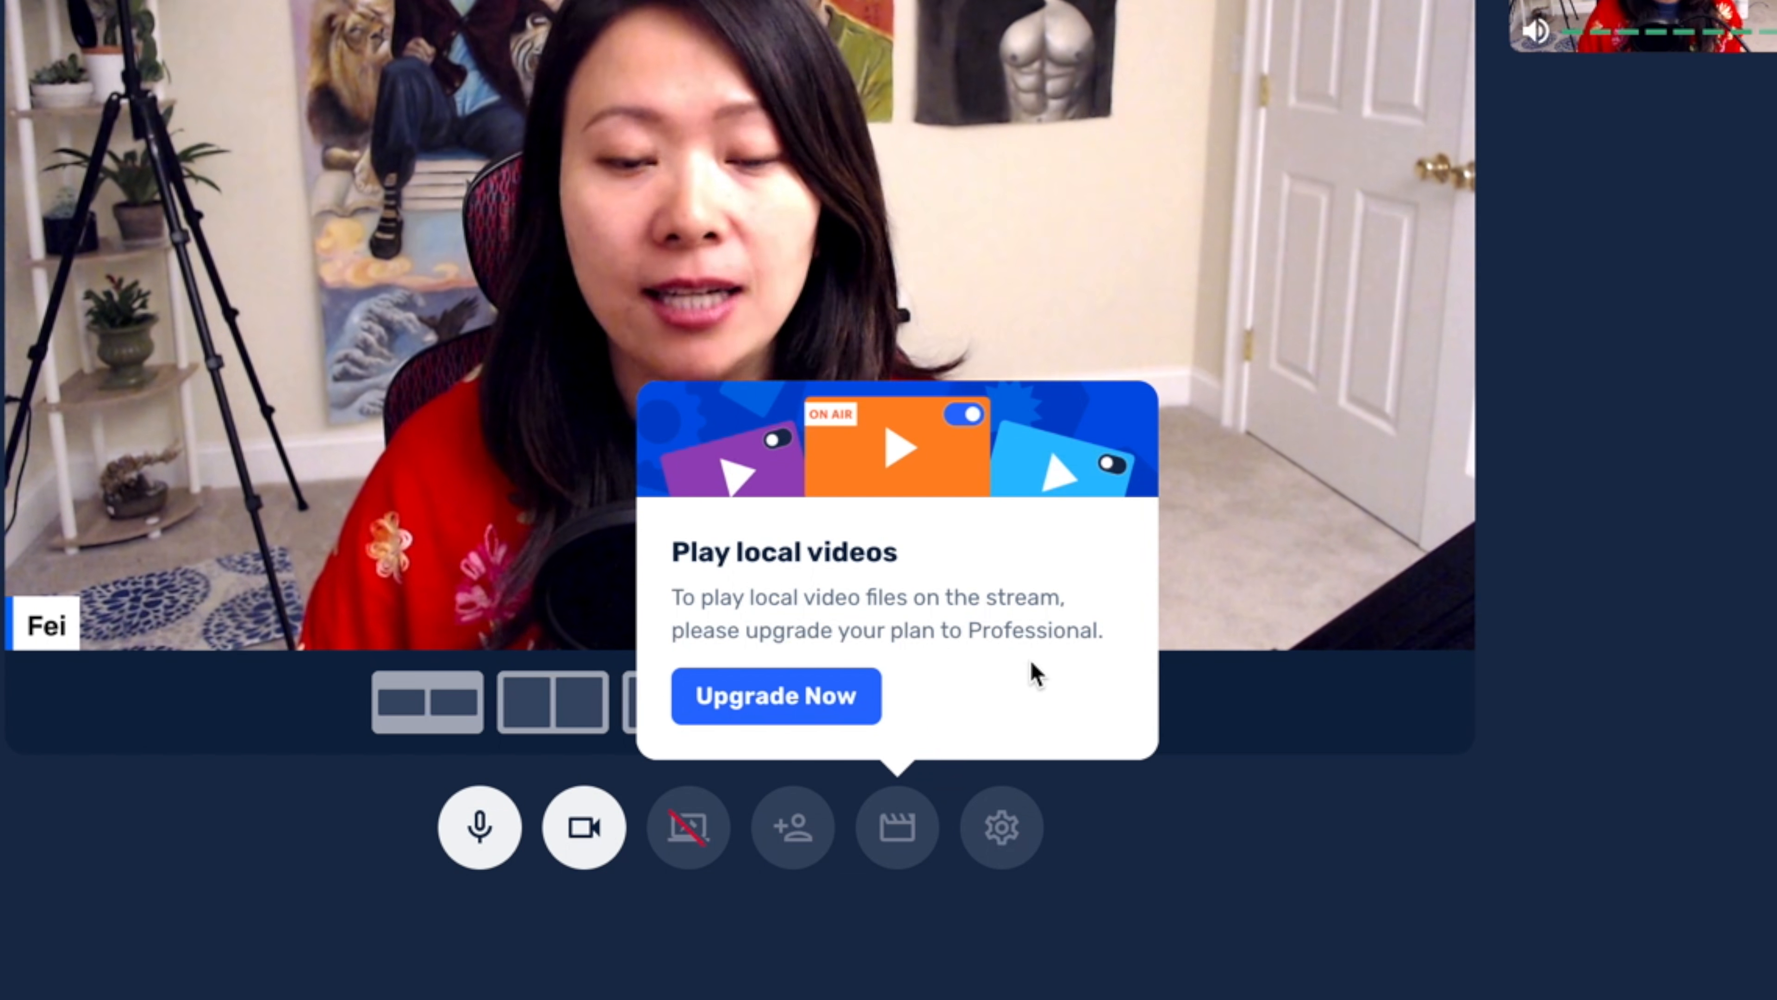
pyautogui.click(1216, 796)
# - Review the video resolution, audio input and audio output choices in the studio settings without changing them
pyautogui.click(1002, 840)
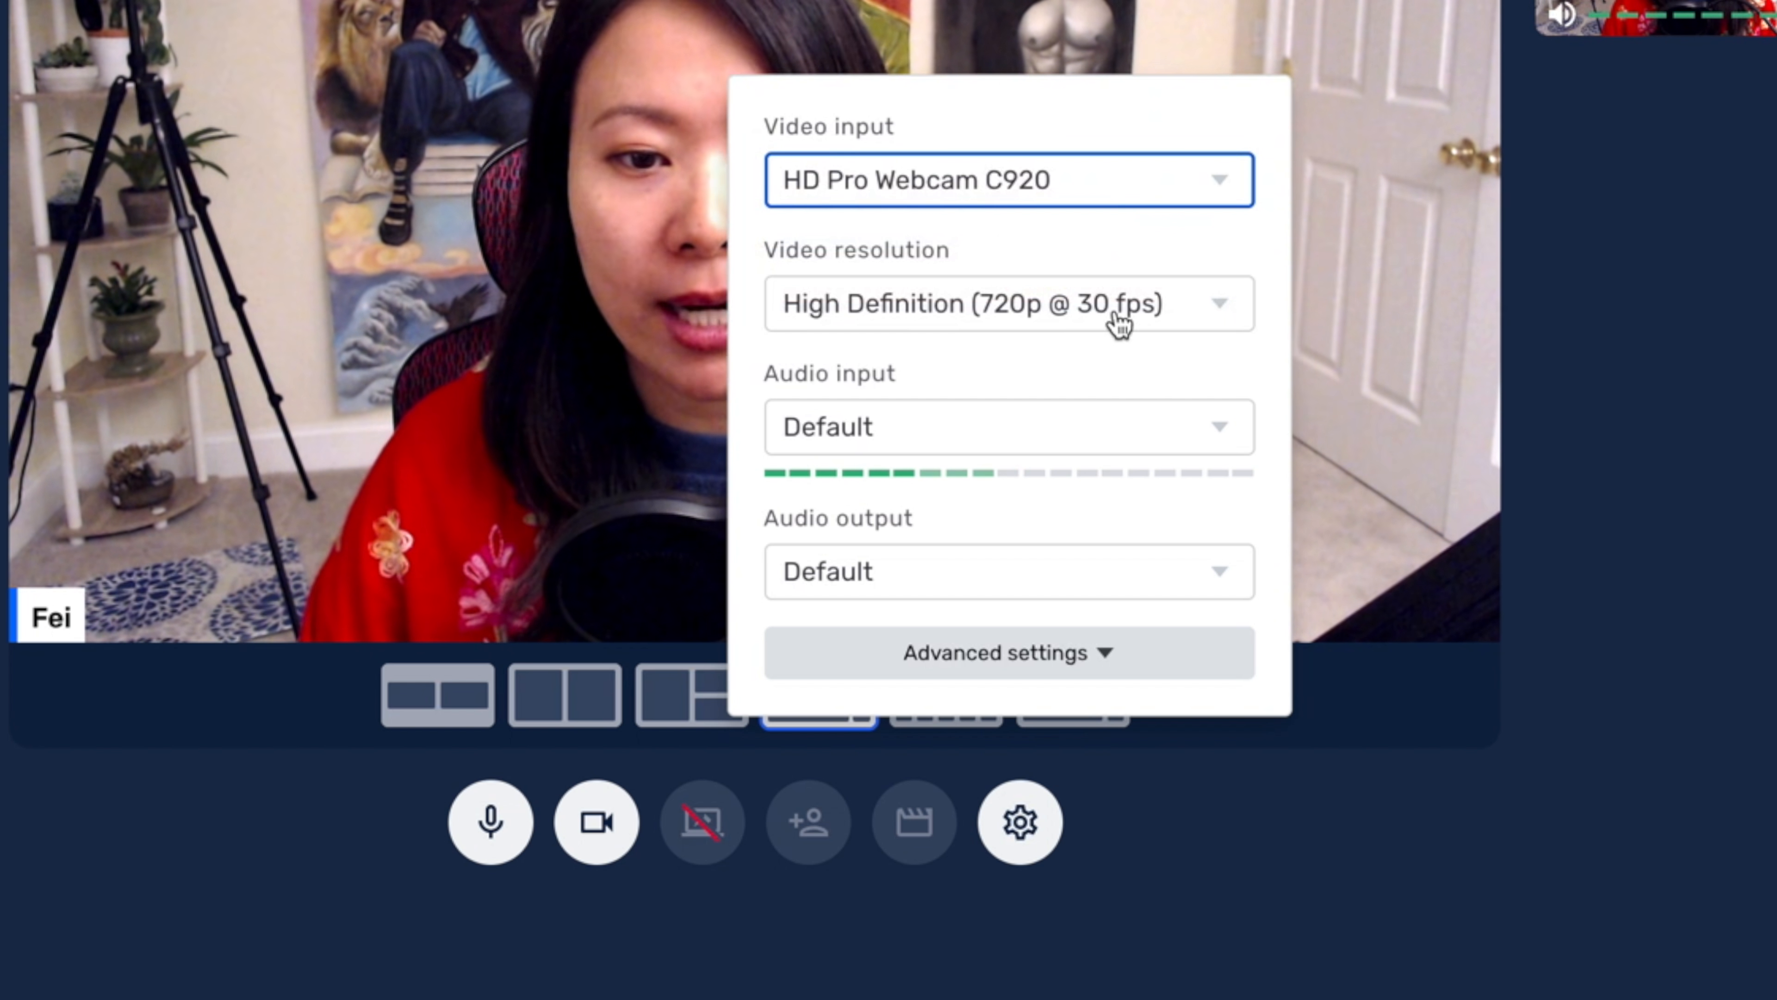
pyautogui.click(1118, 322)
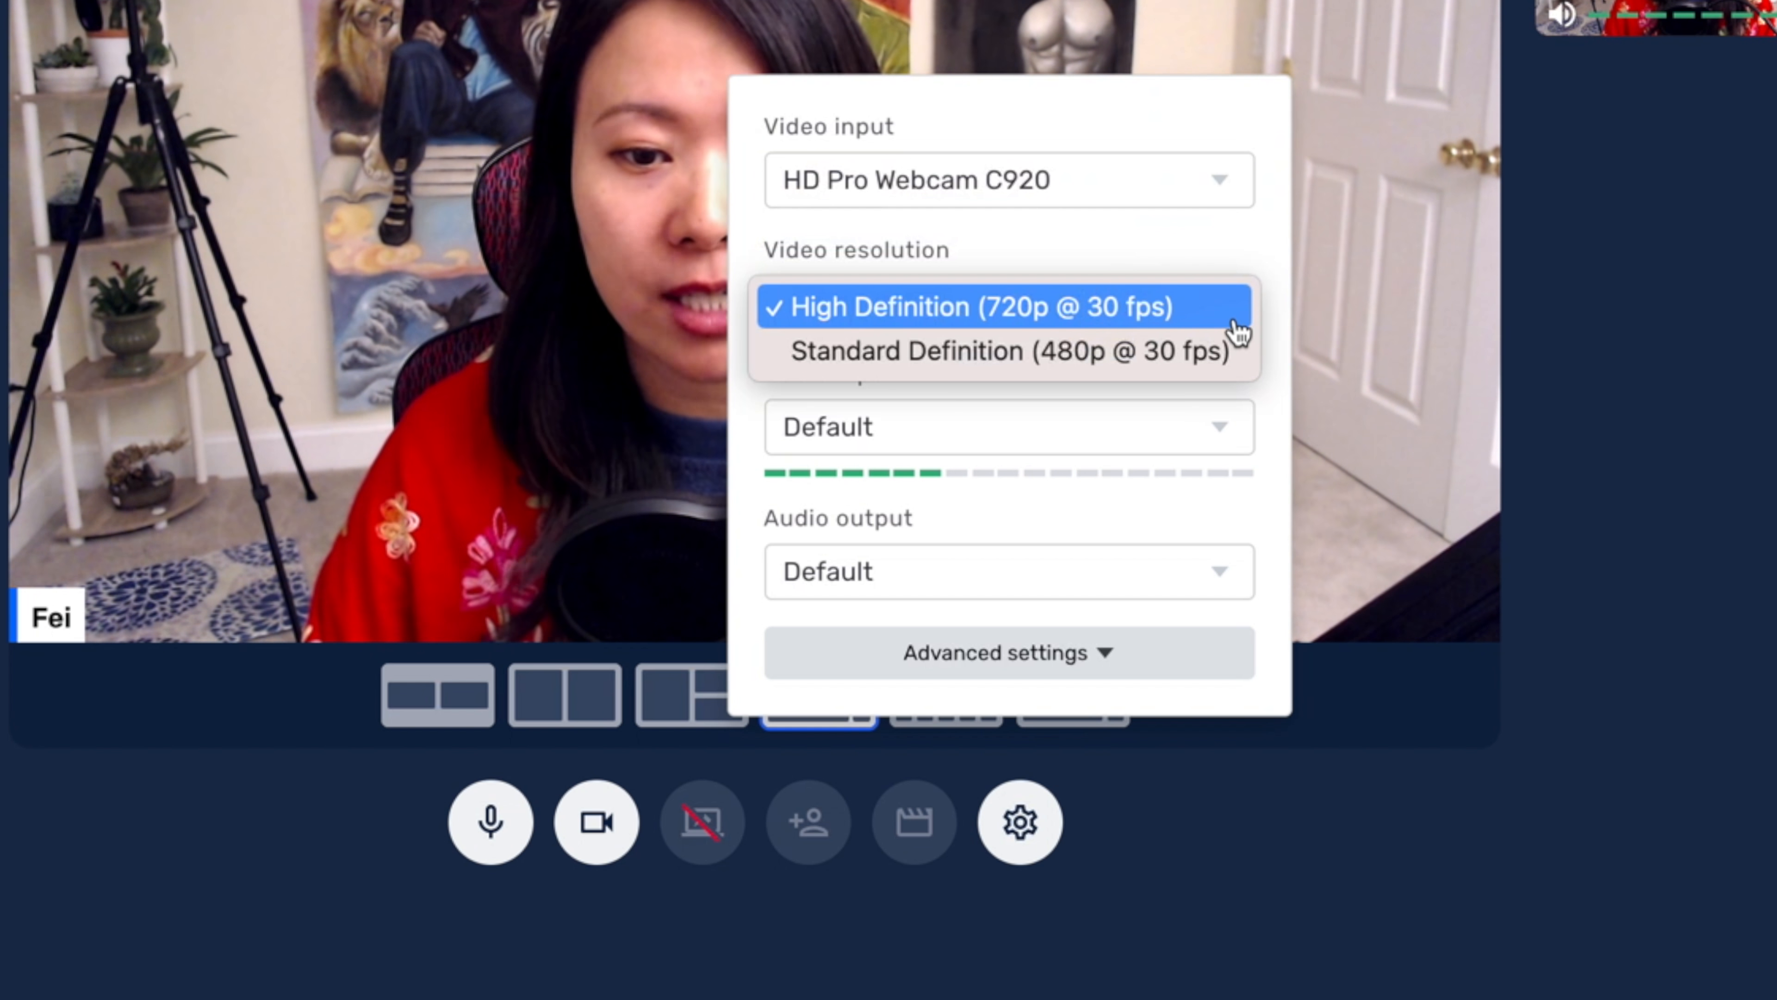
pyautogui.click(1217, 245)
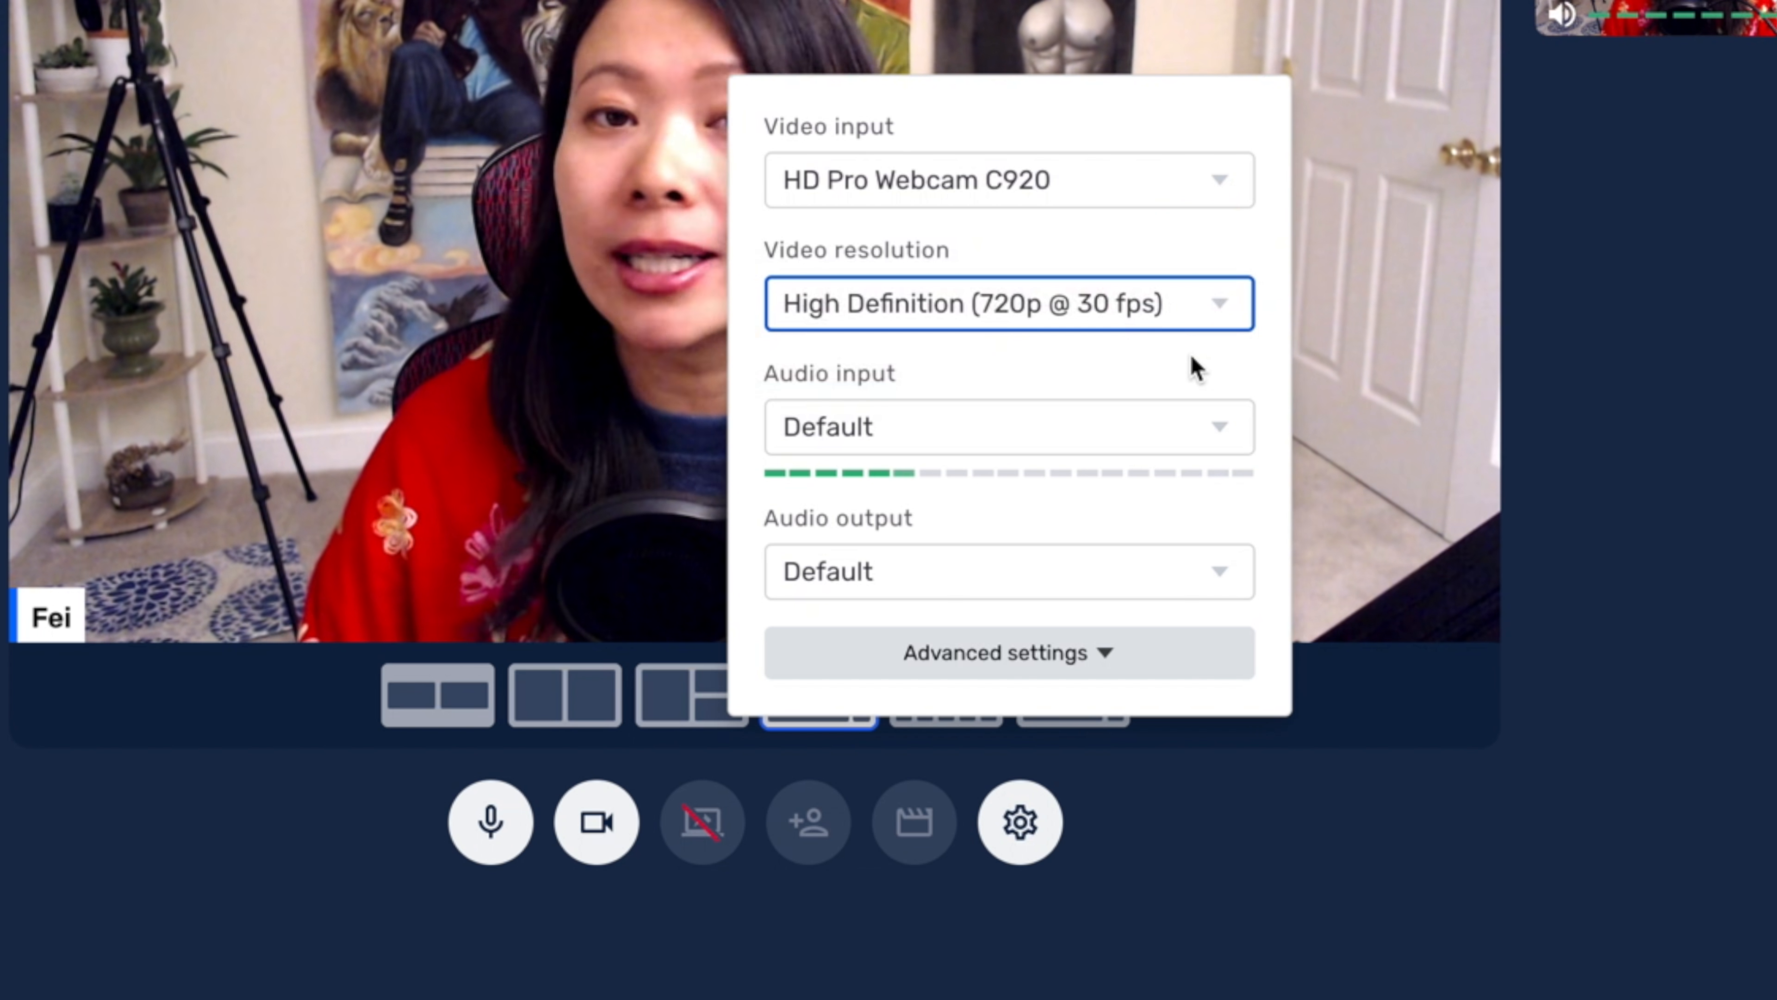
pyautogui.click(1151, 427)
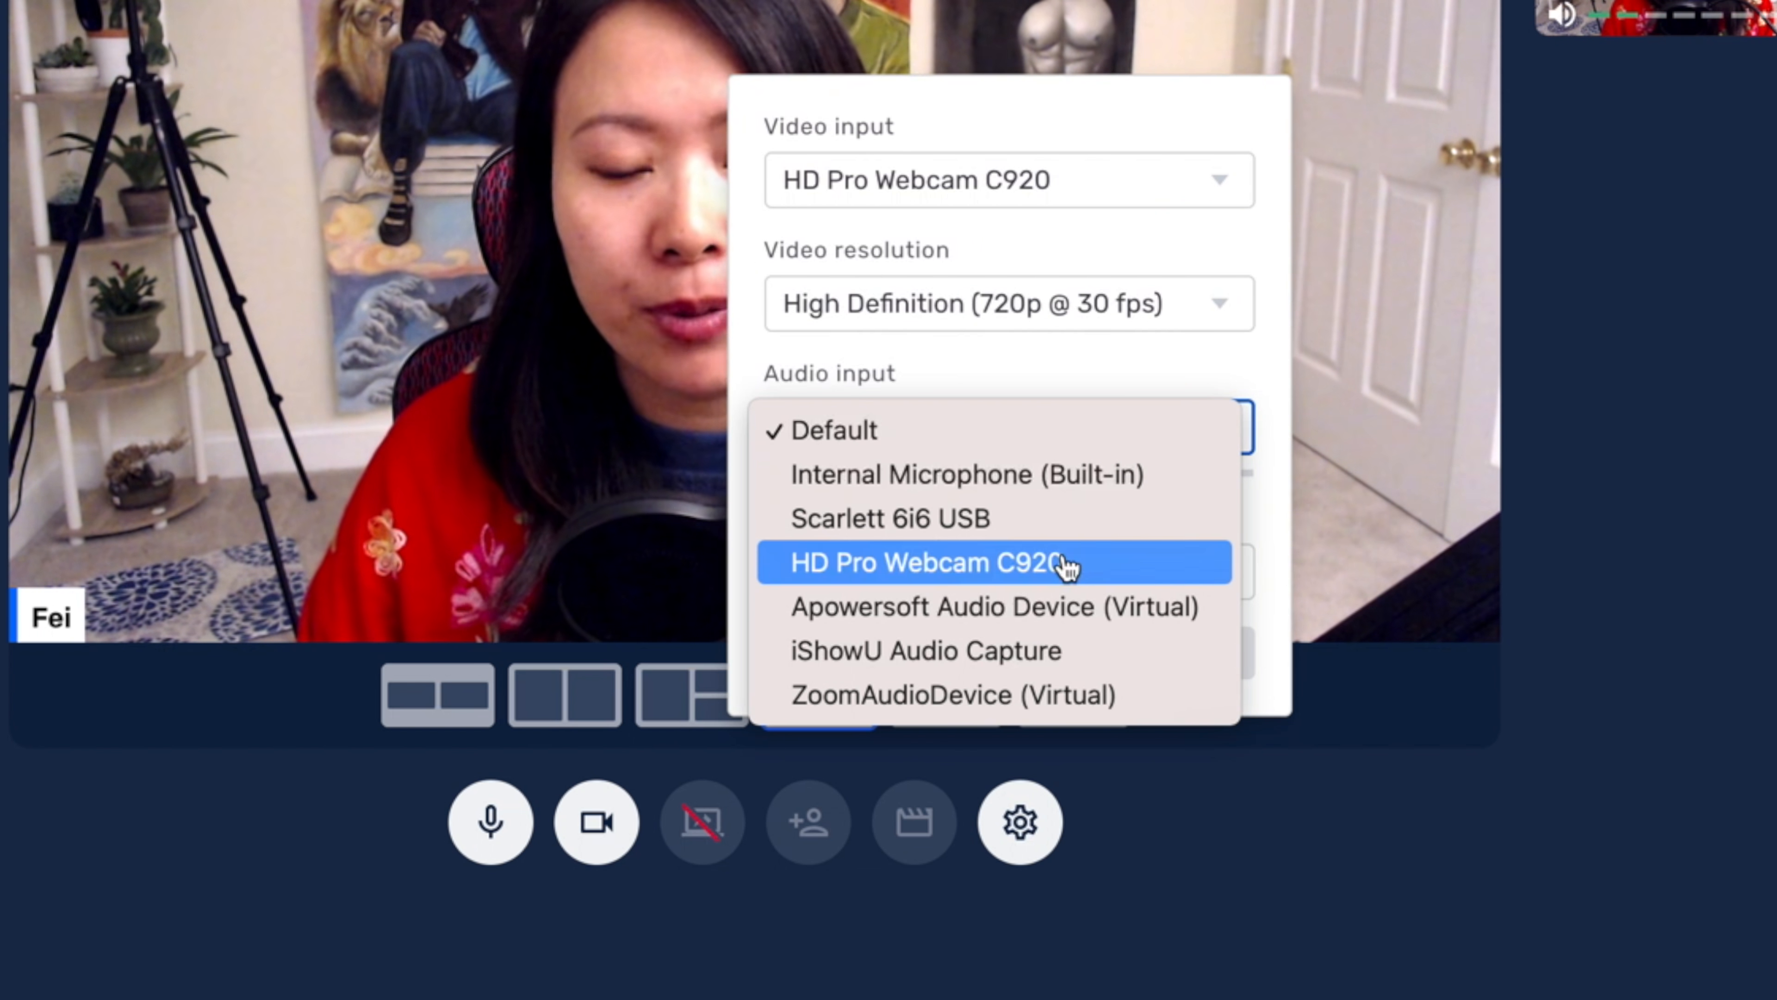
pyautogui.click(1201, 358)
pyautogui.click(1147, 588)
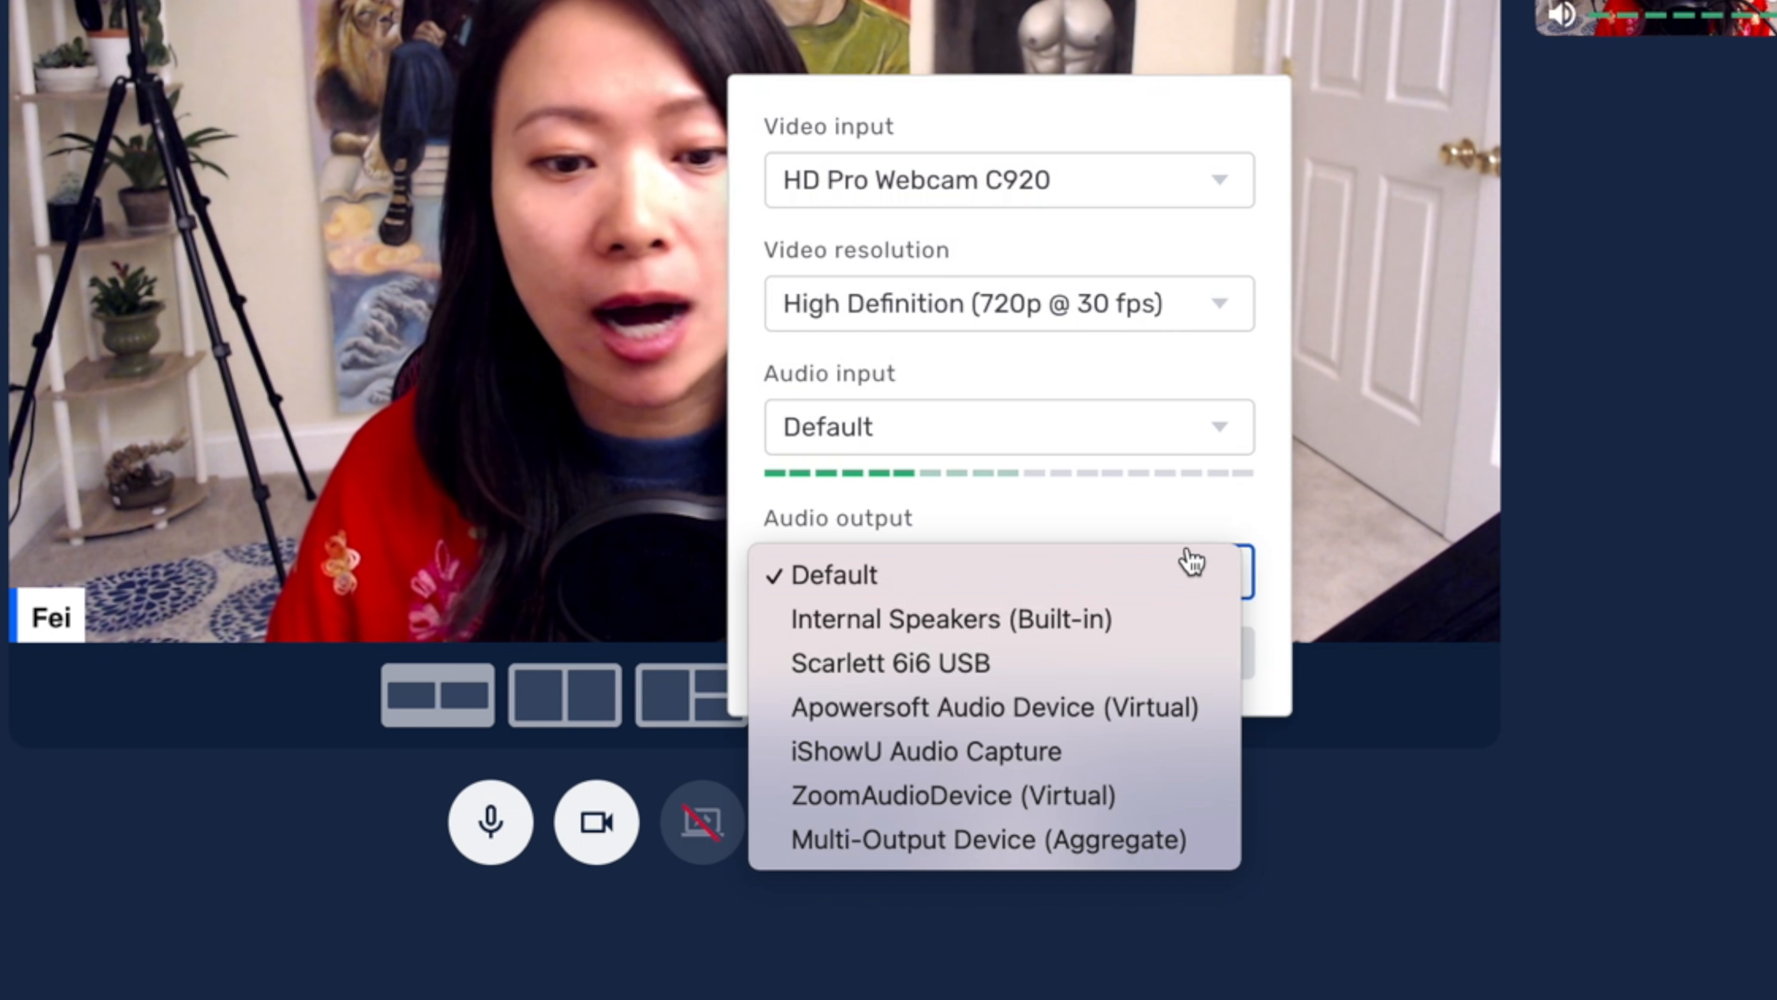
pyautogui.click(1210, 511)
# - Review the live stream quality choices and audio preferences in the advanced settings, and close the settings
pyautogui.click(1085, 669)
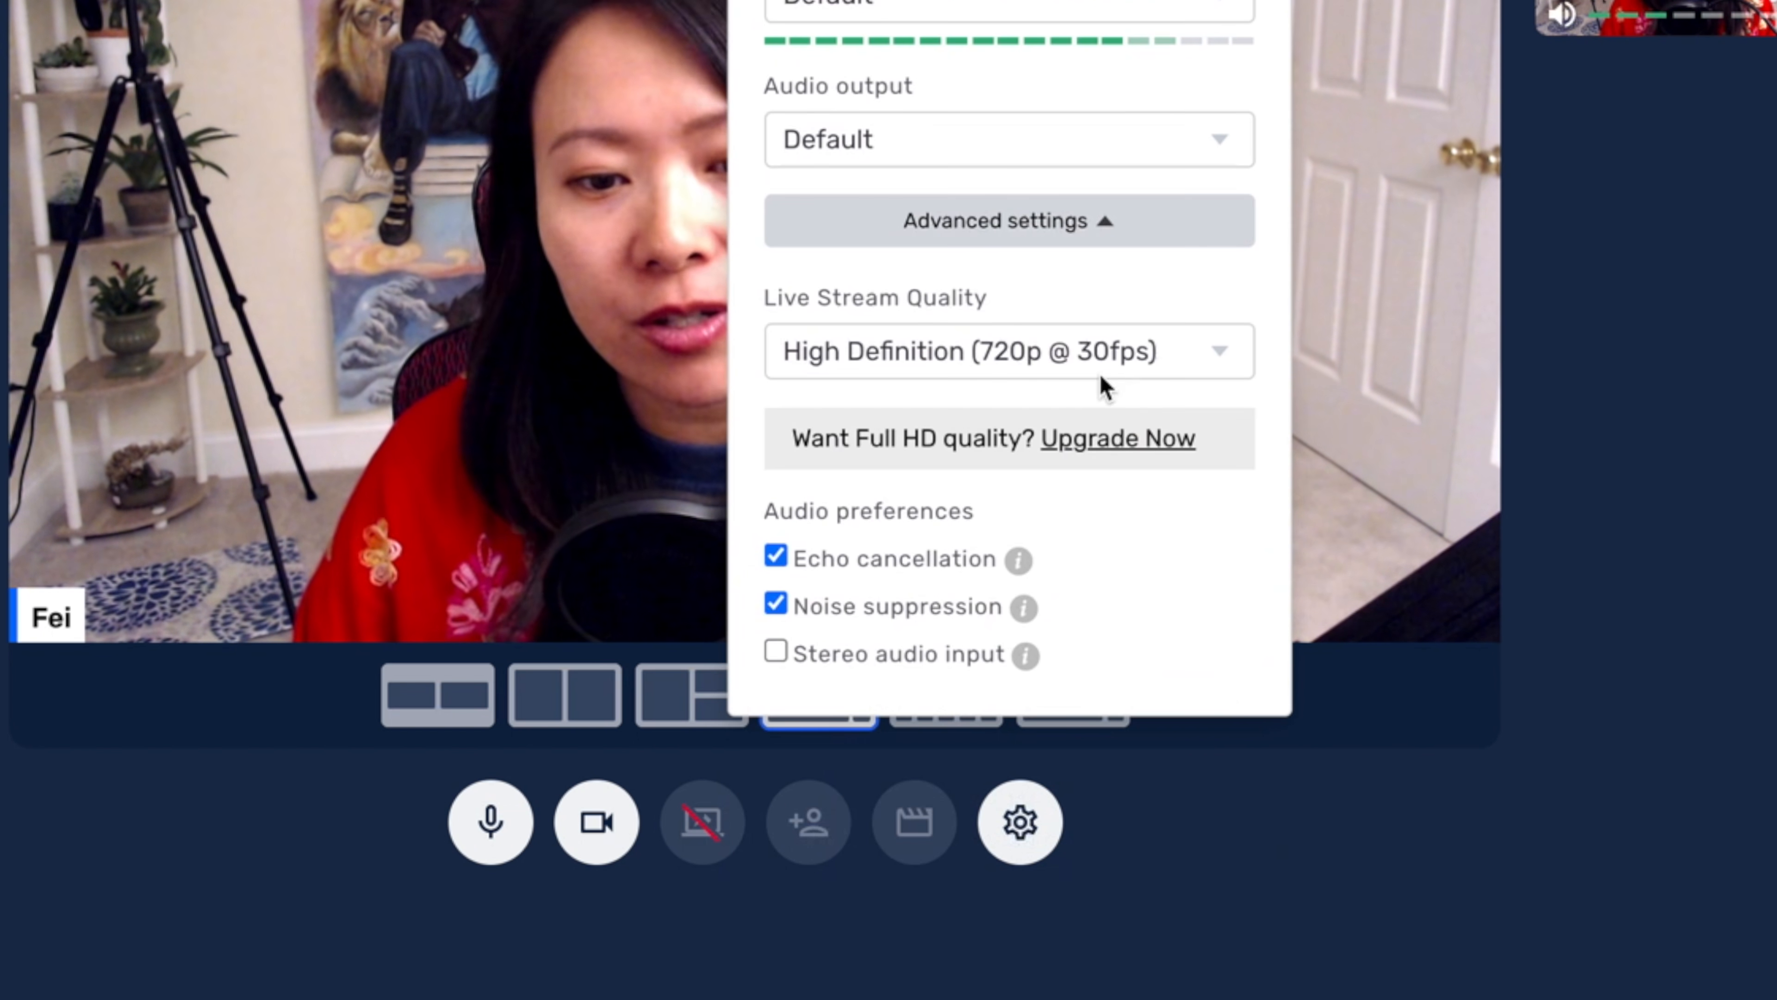
pyautogui.click(1172, 368)
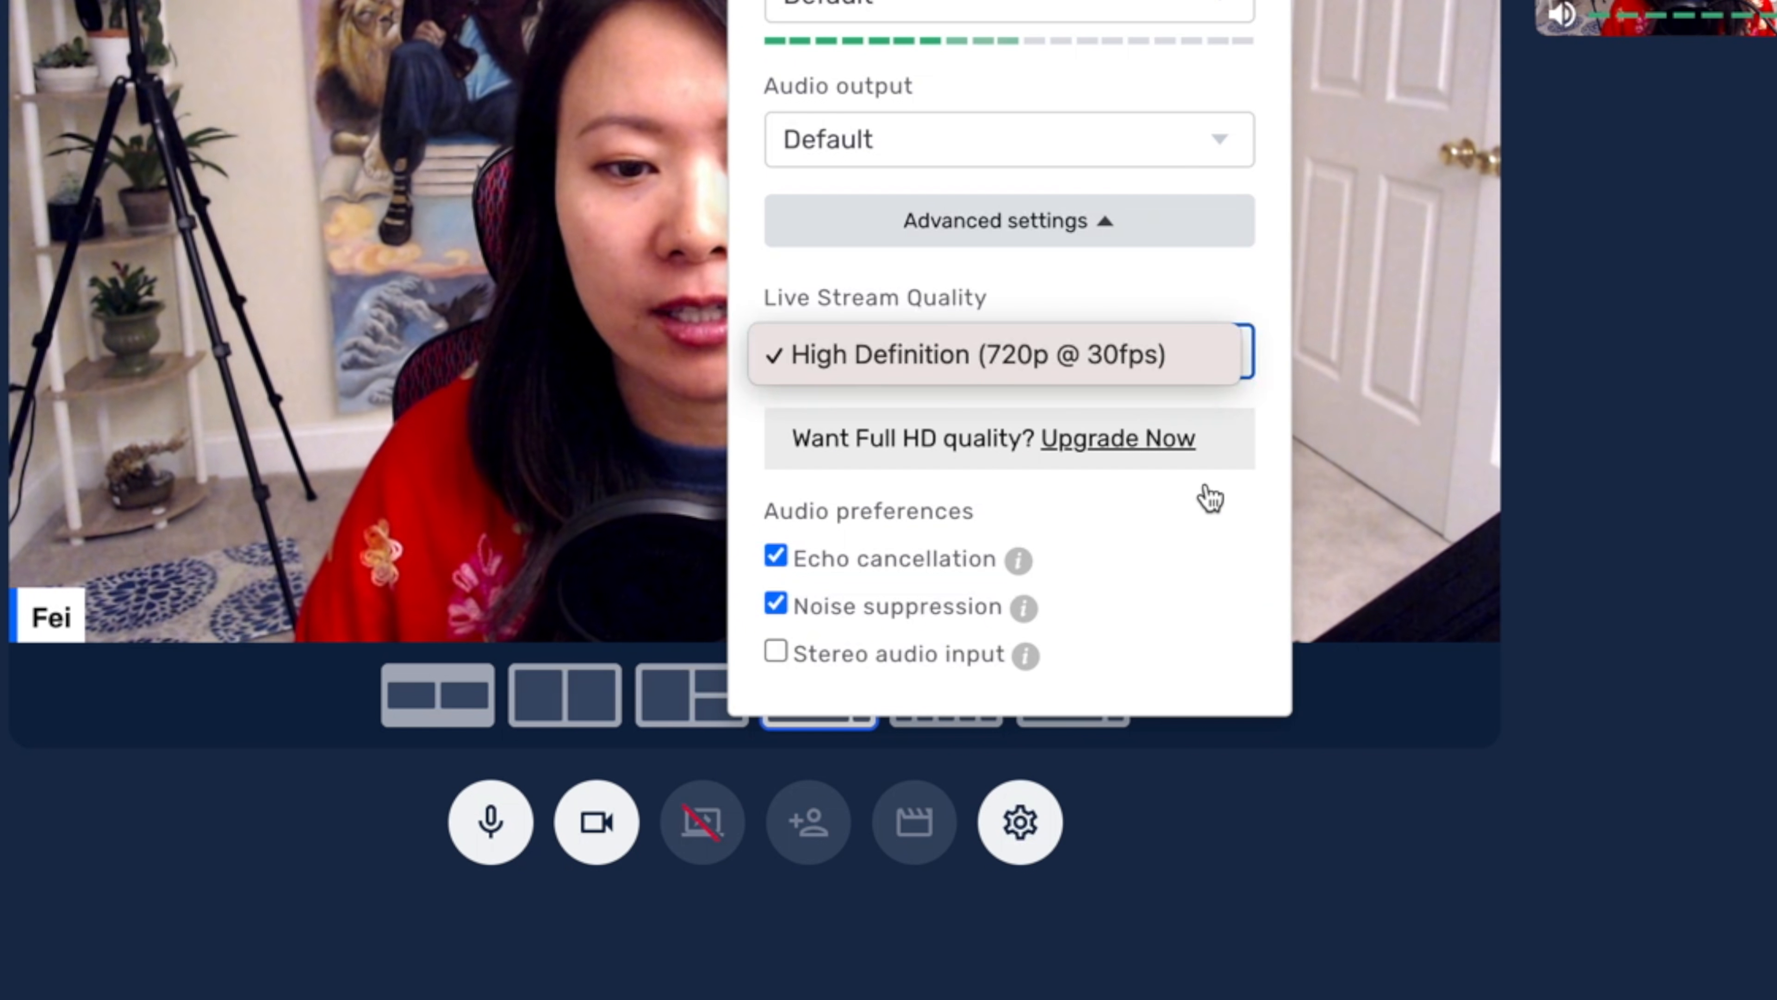
pyautogui.click(1187, 526)
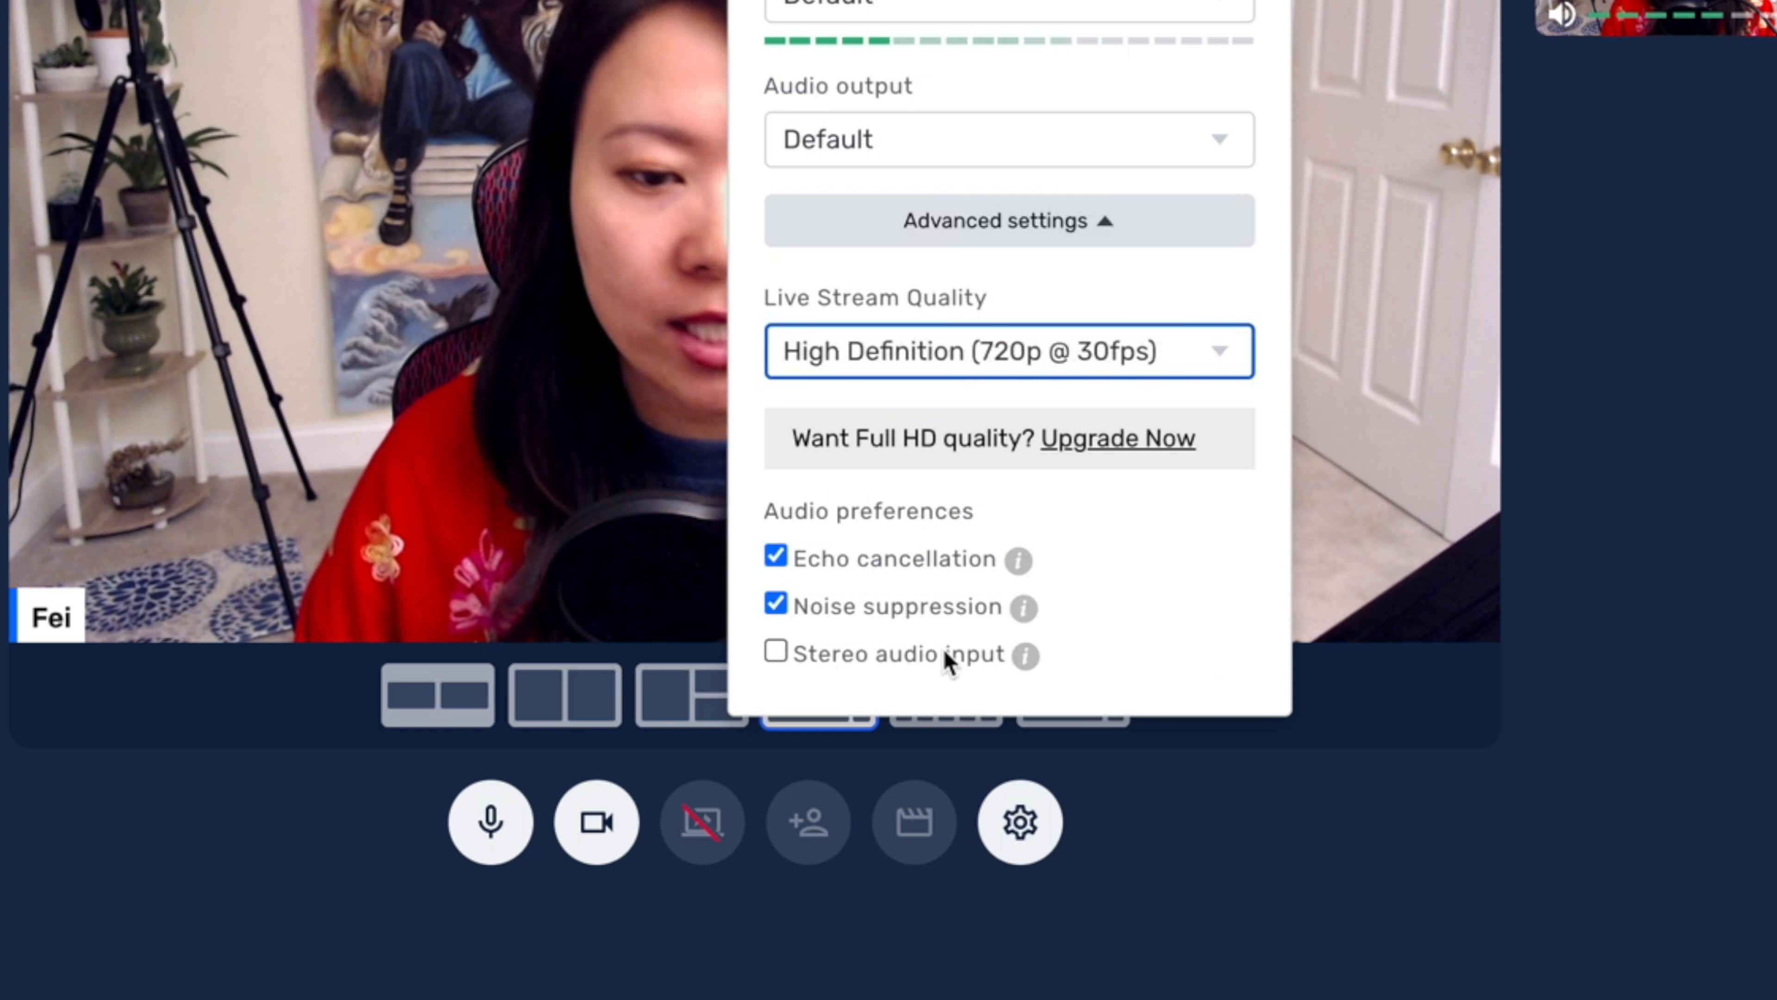
pyautogui.click(1734, 556)
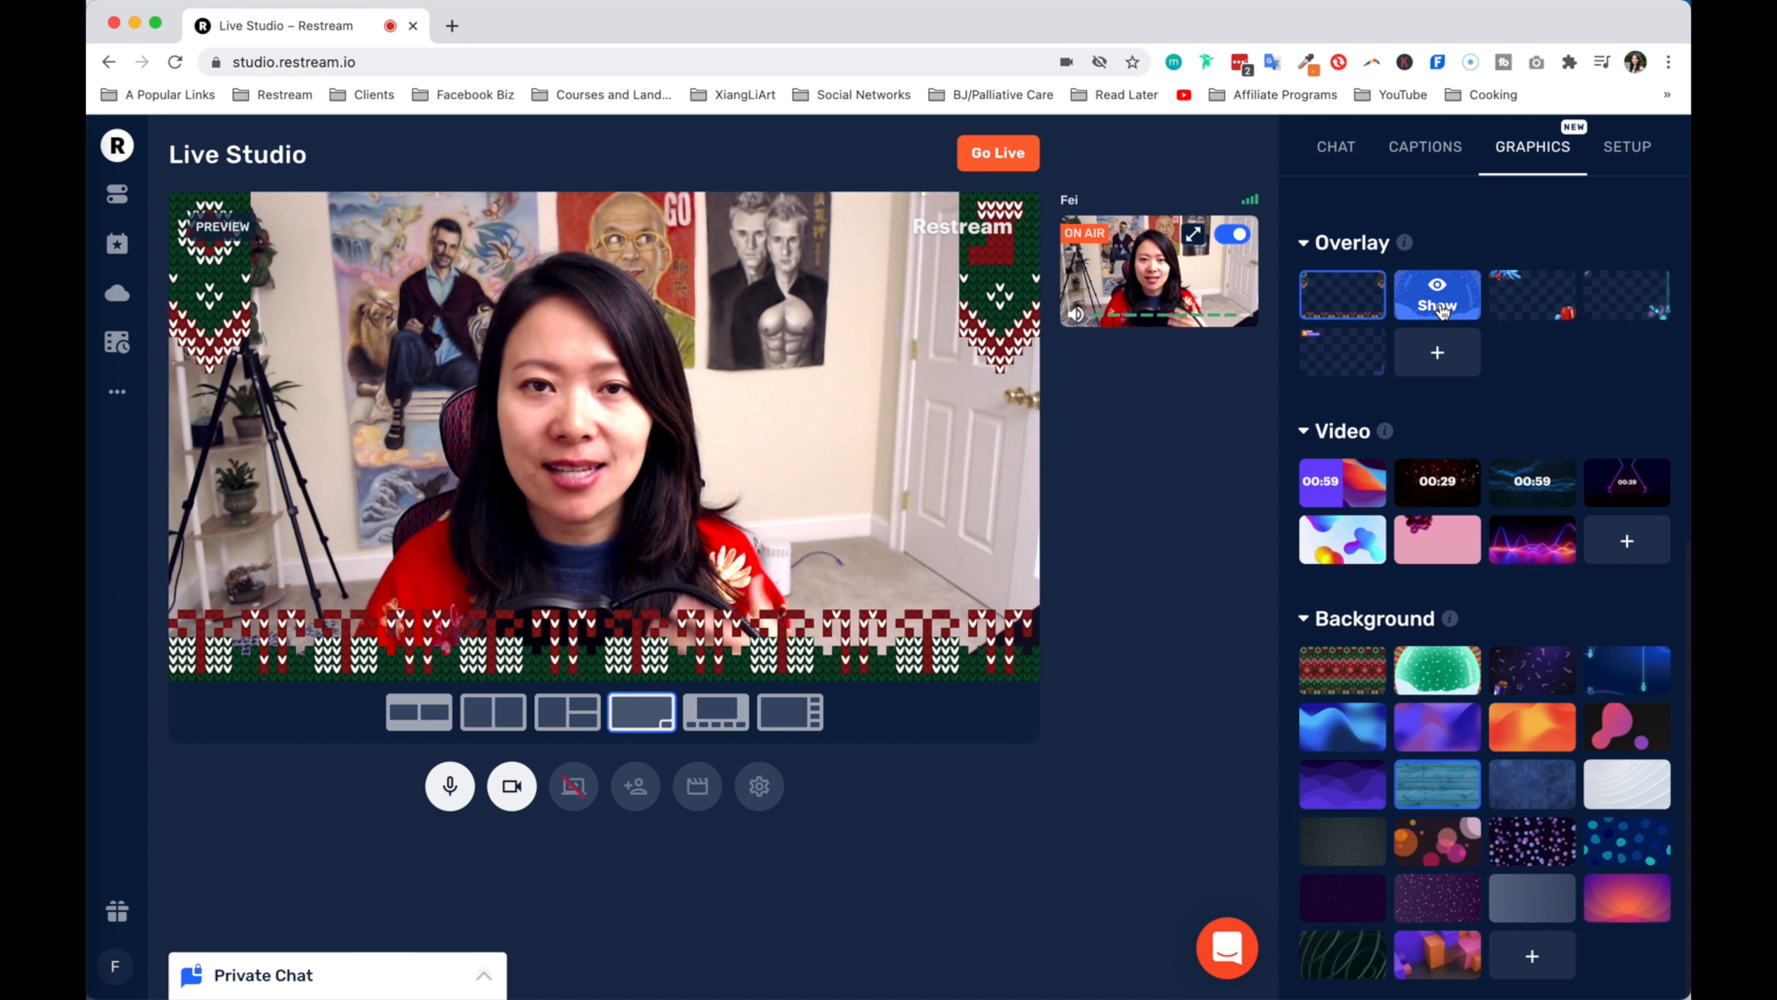
# - Try the snow globe overlay on the preview and replace it with the purple Restream Live logo overlay
pyautogui.click(1439, 313)
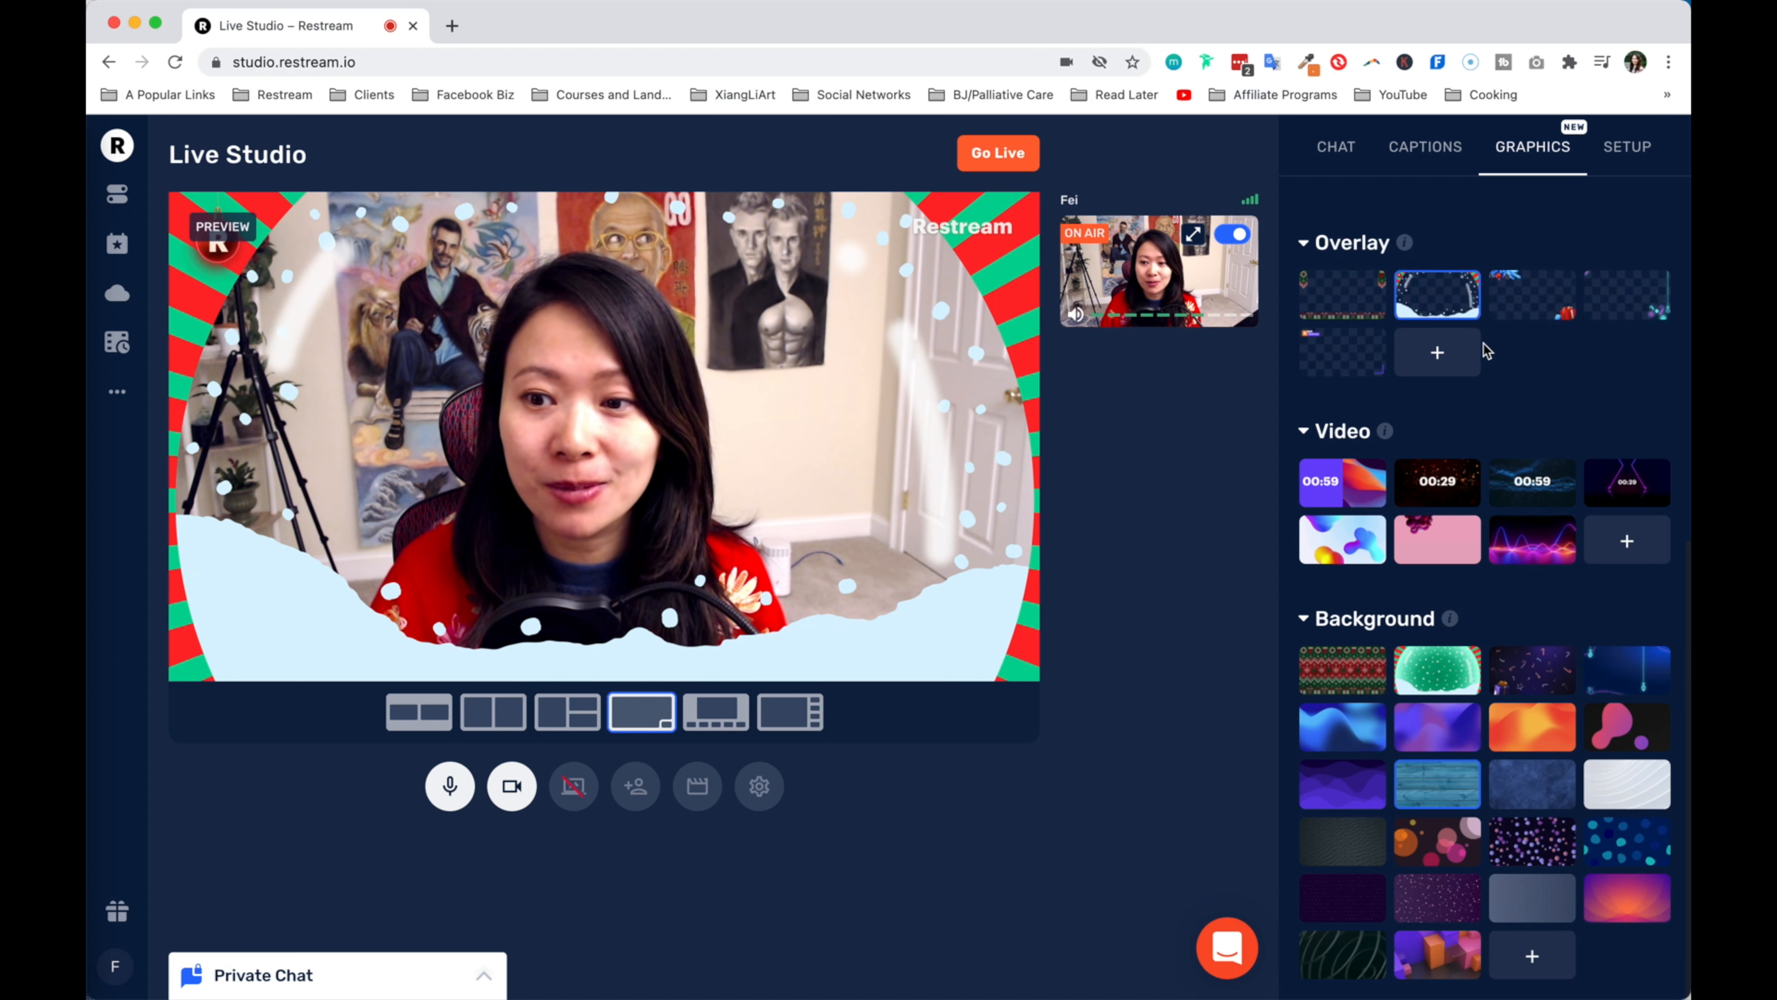
pyautogui.click(1343, 353)
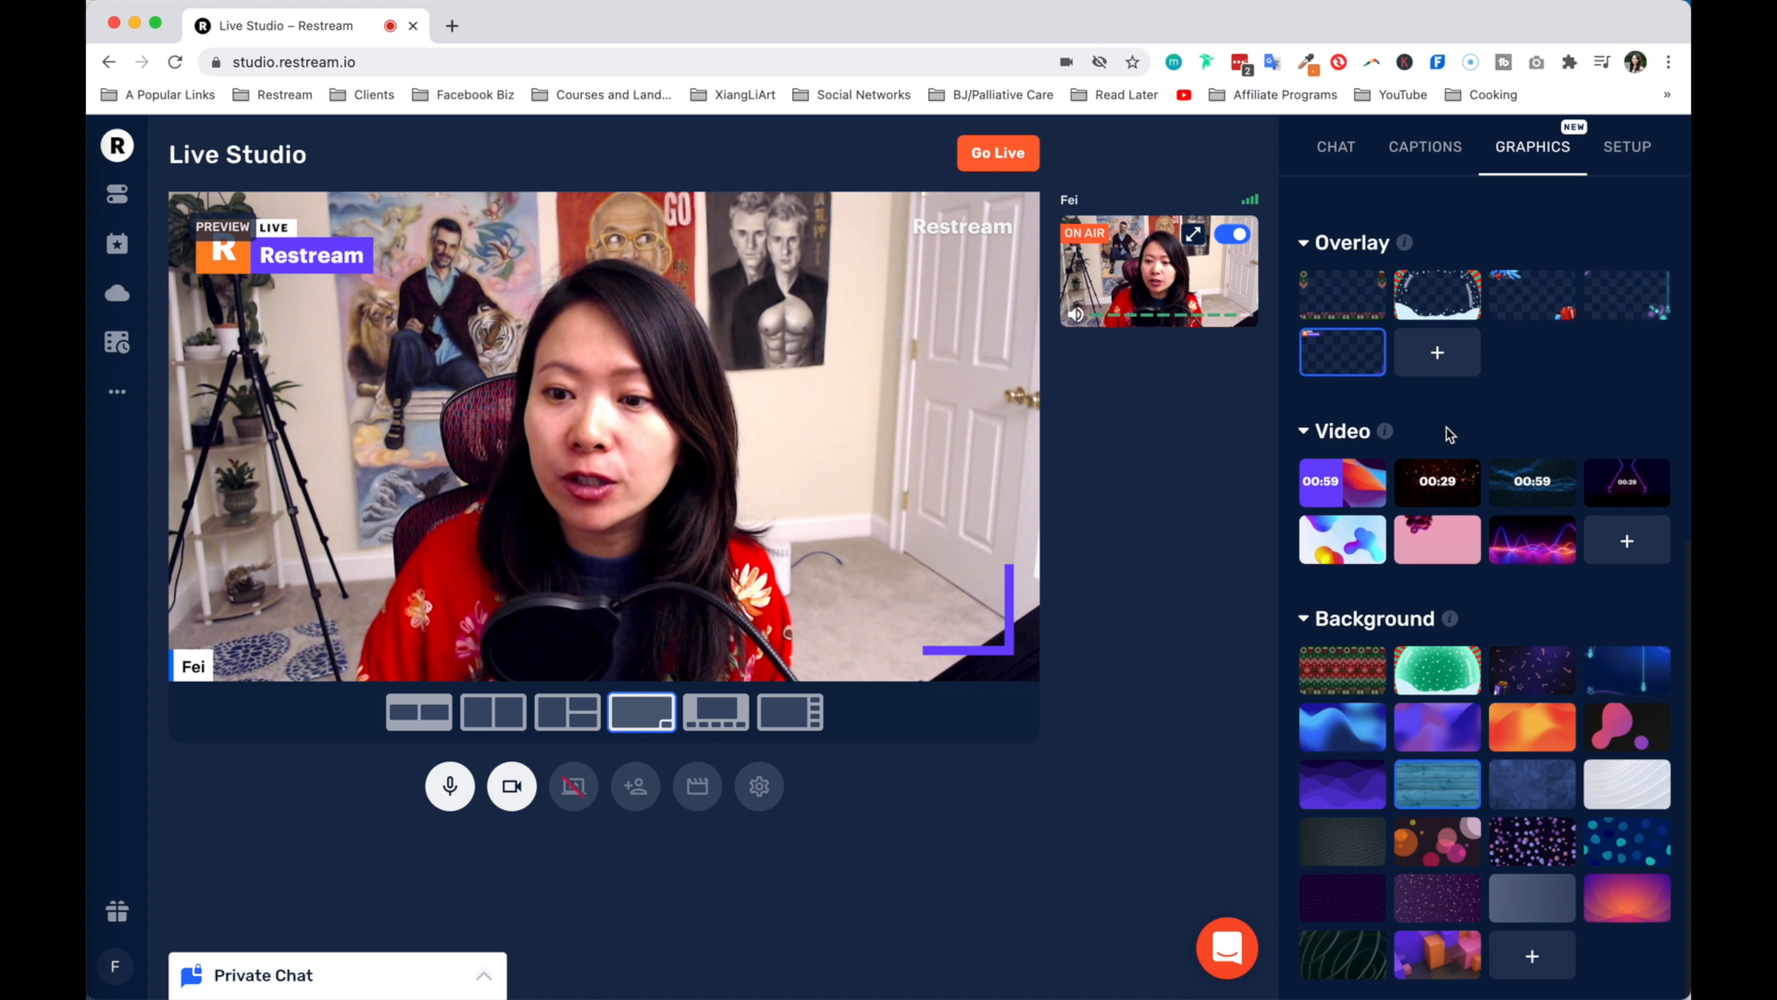
# - Play the purple 00:59 countdown video on the stage and replace it with the 00:29 orange-particle countdown
pyautogui.click(1340, 490)
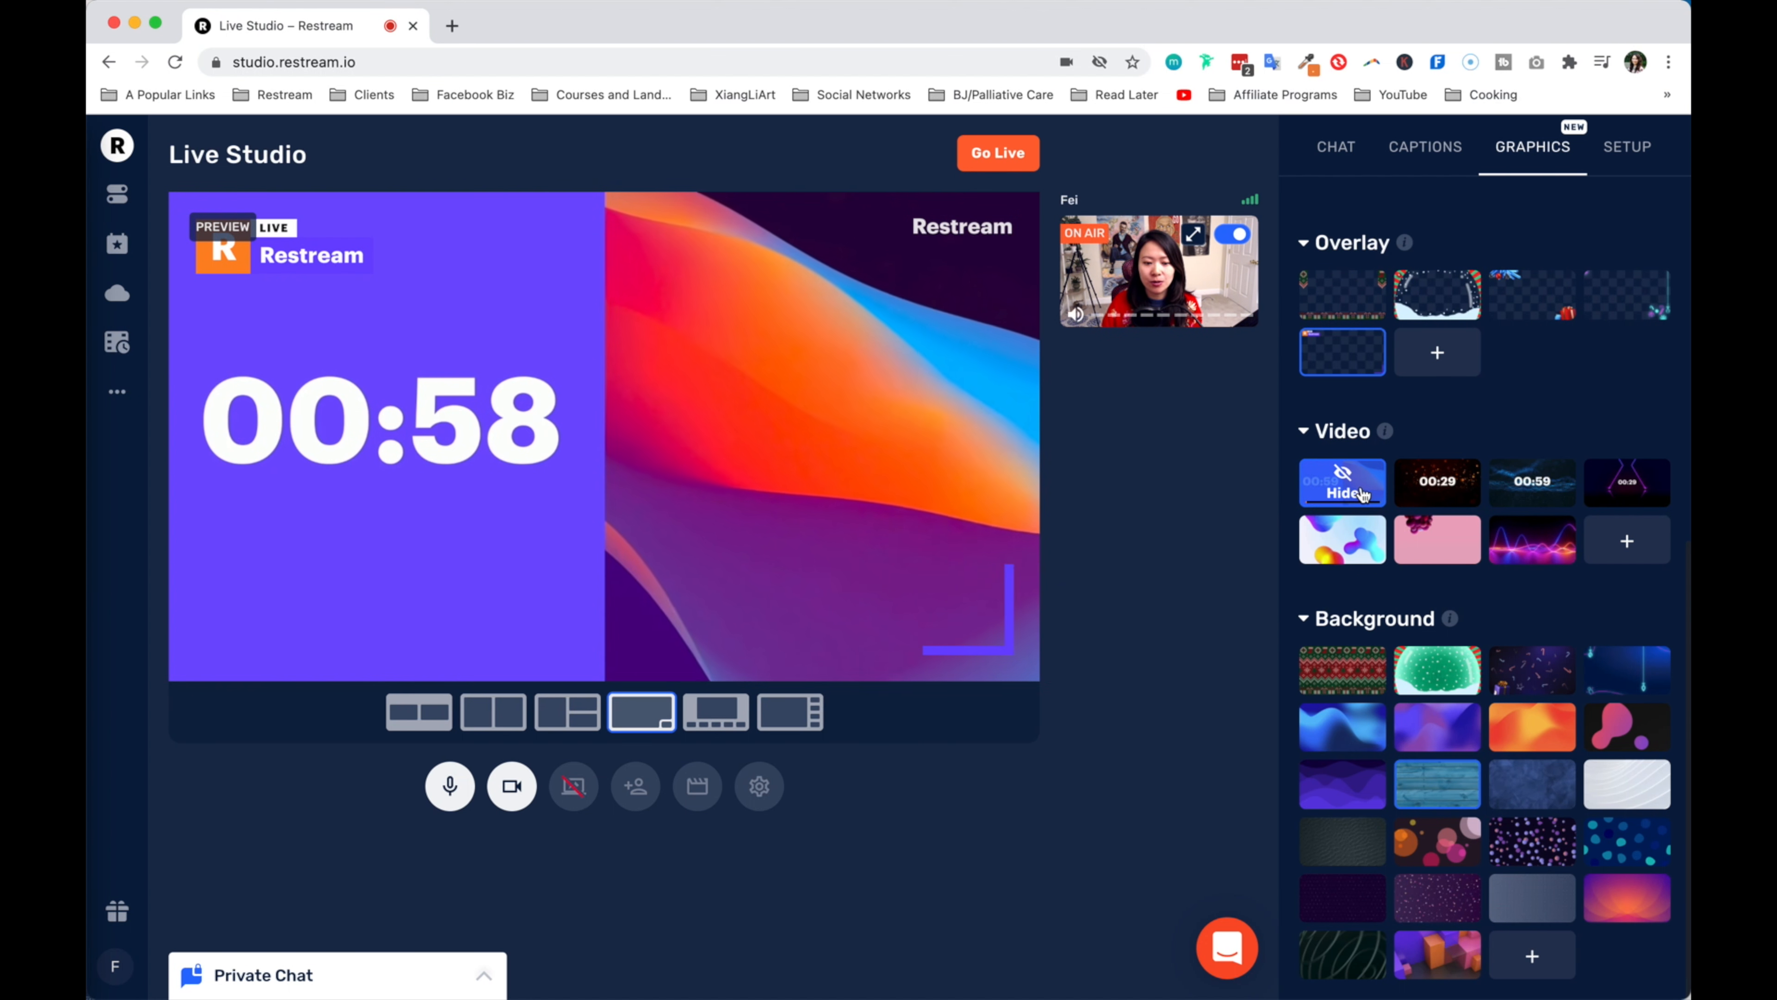
pyautogui.click(1362, 494)
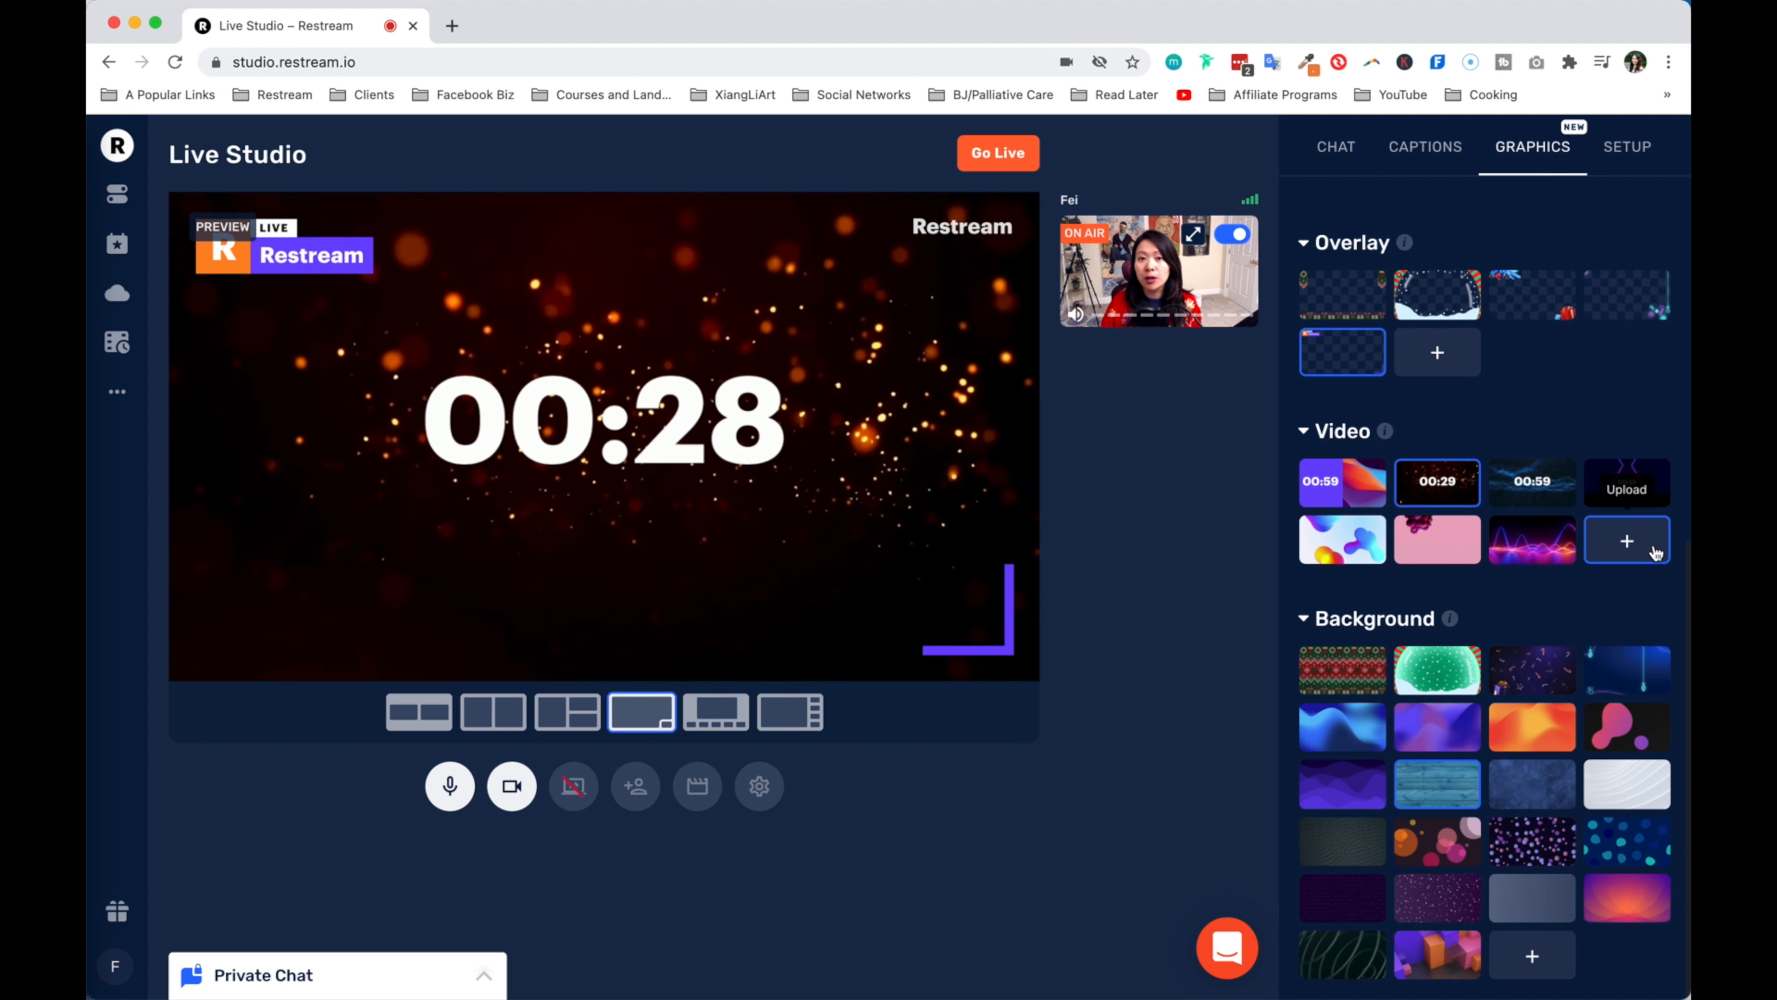
# - Hide the 00:29 countdown video and set the stage background to the dark purple candy-cane design
pyautogui.click(1355, 678)
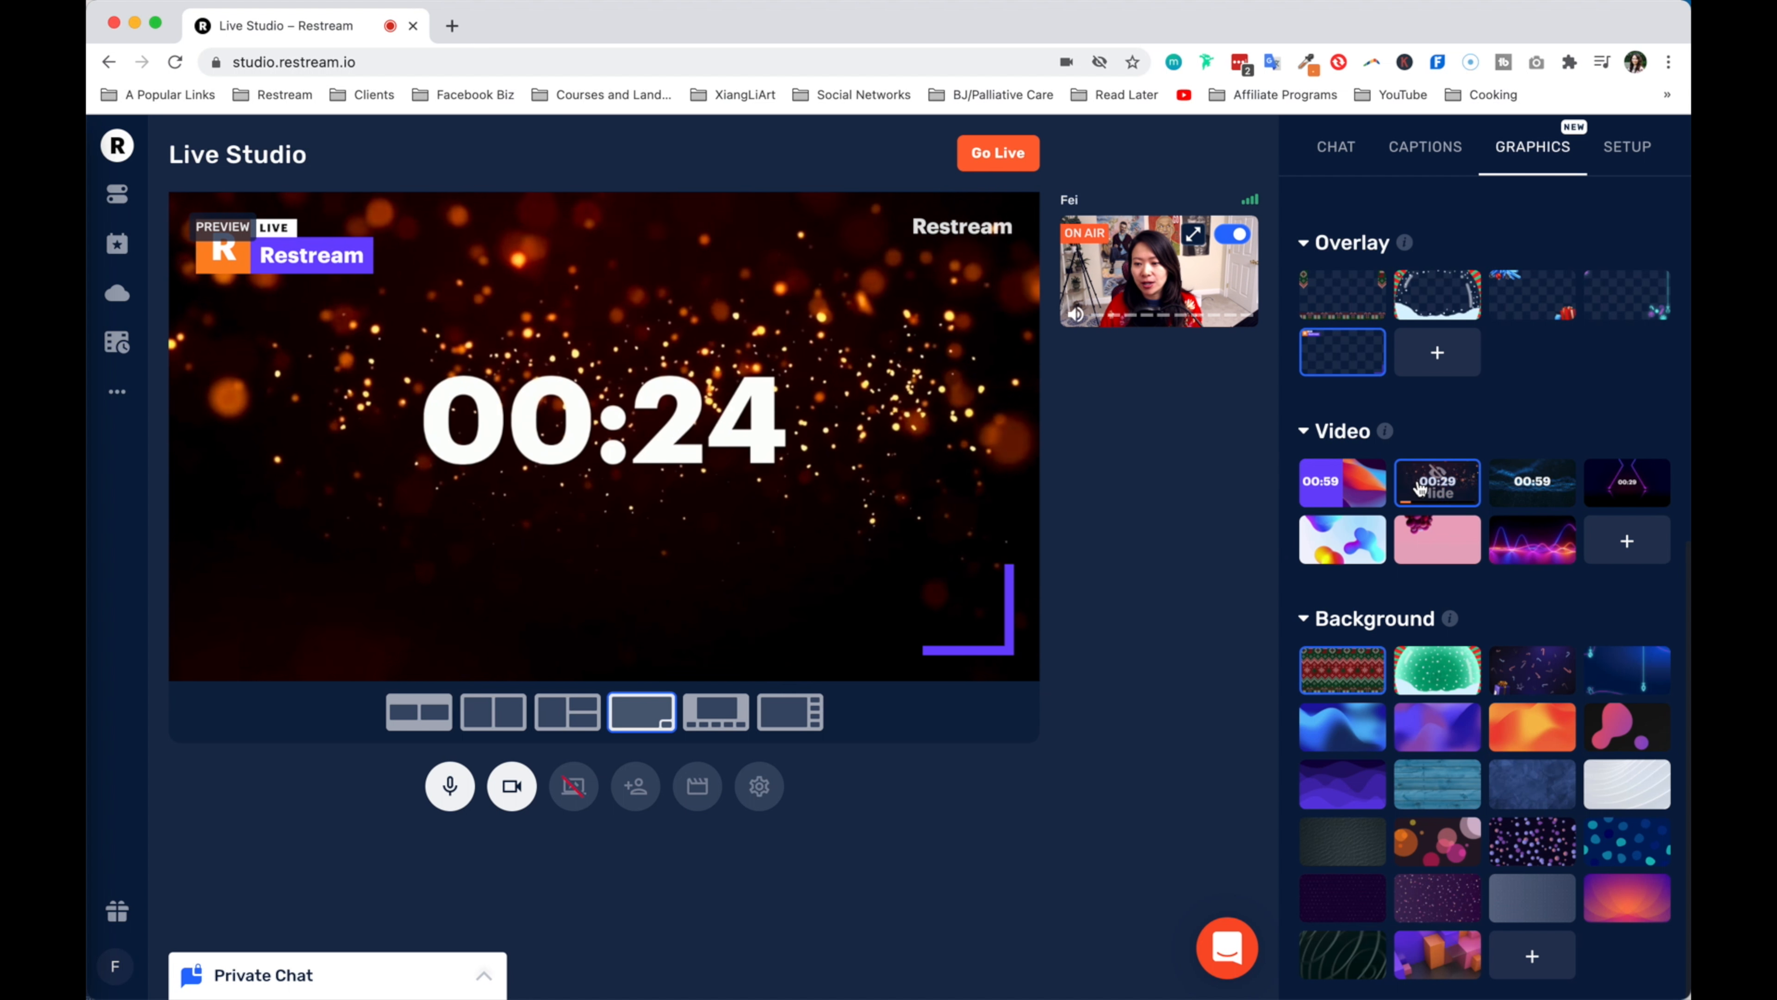
pyautogui.click(1437, 490)
pyautogui.click(1514, 676)
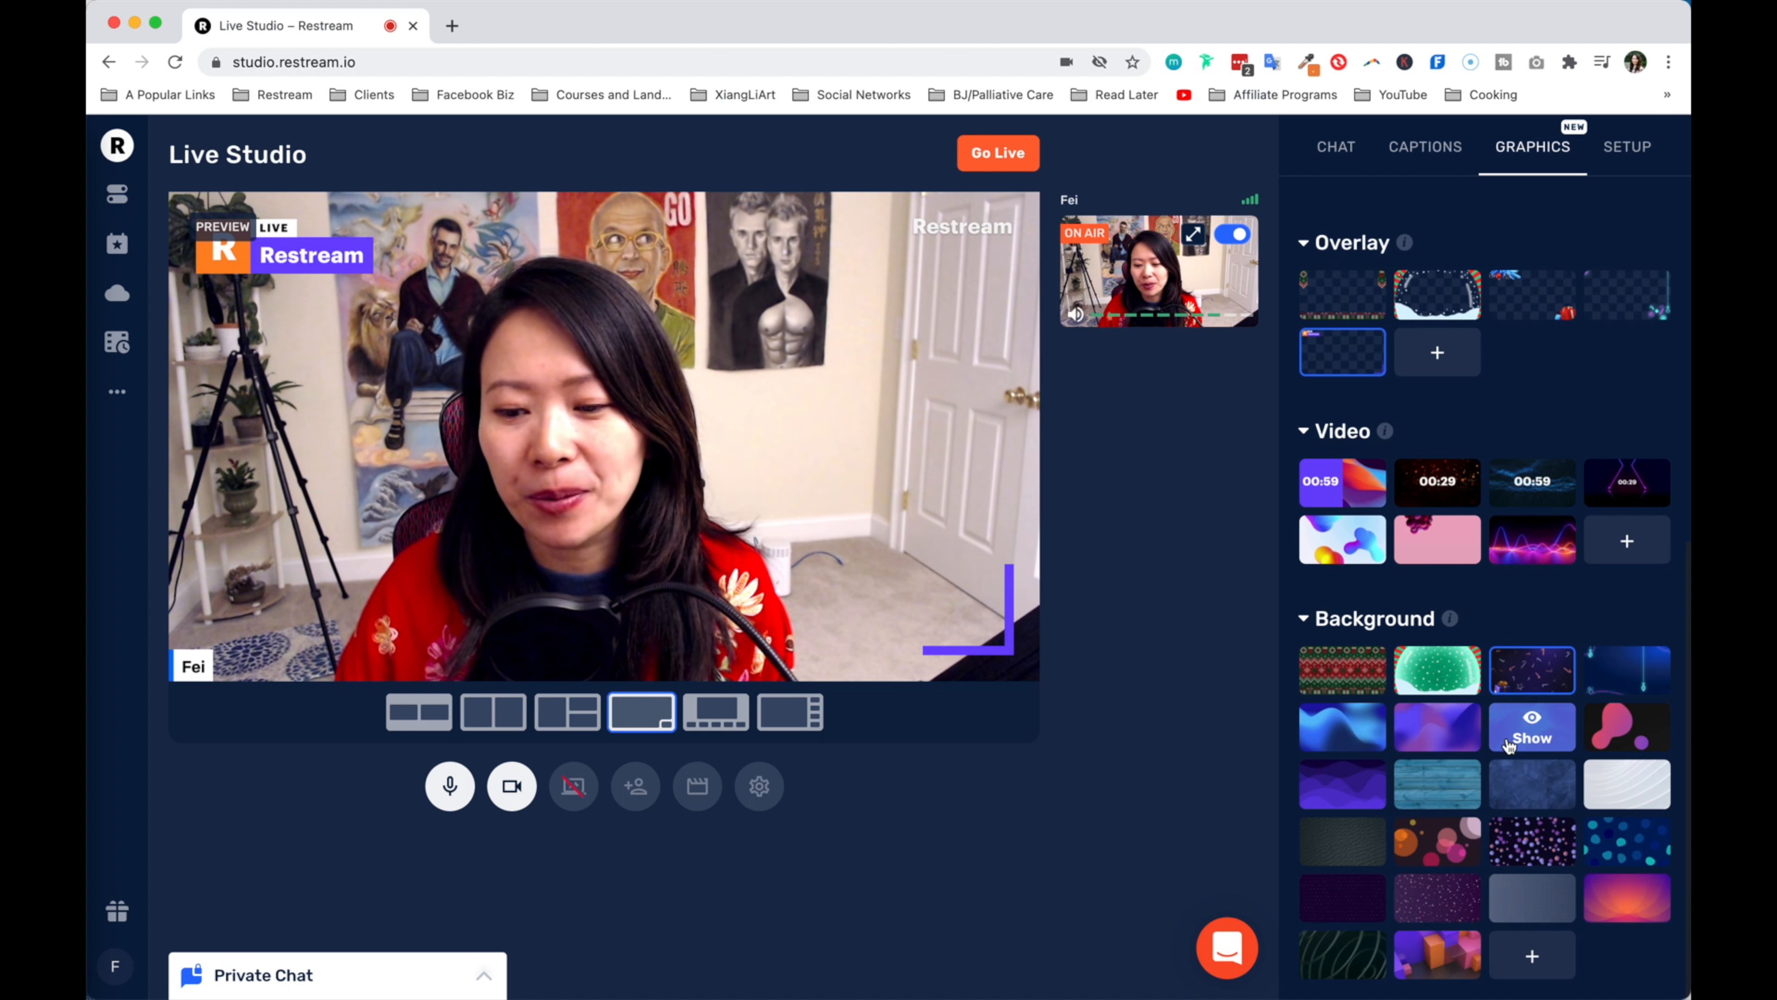
# - Open the private chat to view its message area, and collapse it without sending a message
pyautogui.click(391, 974)
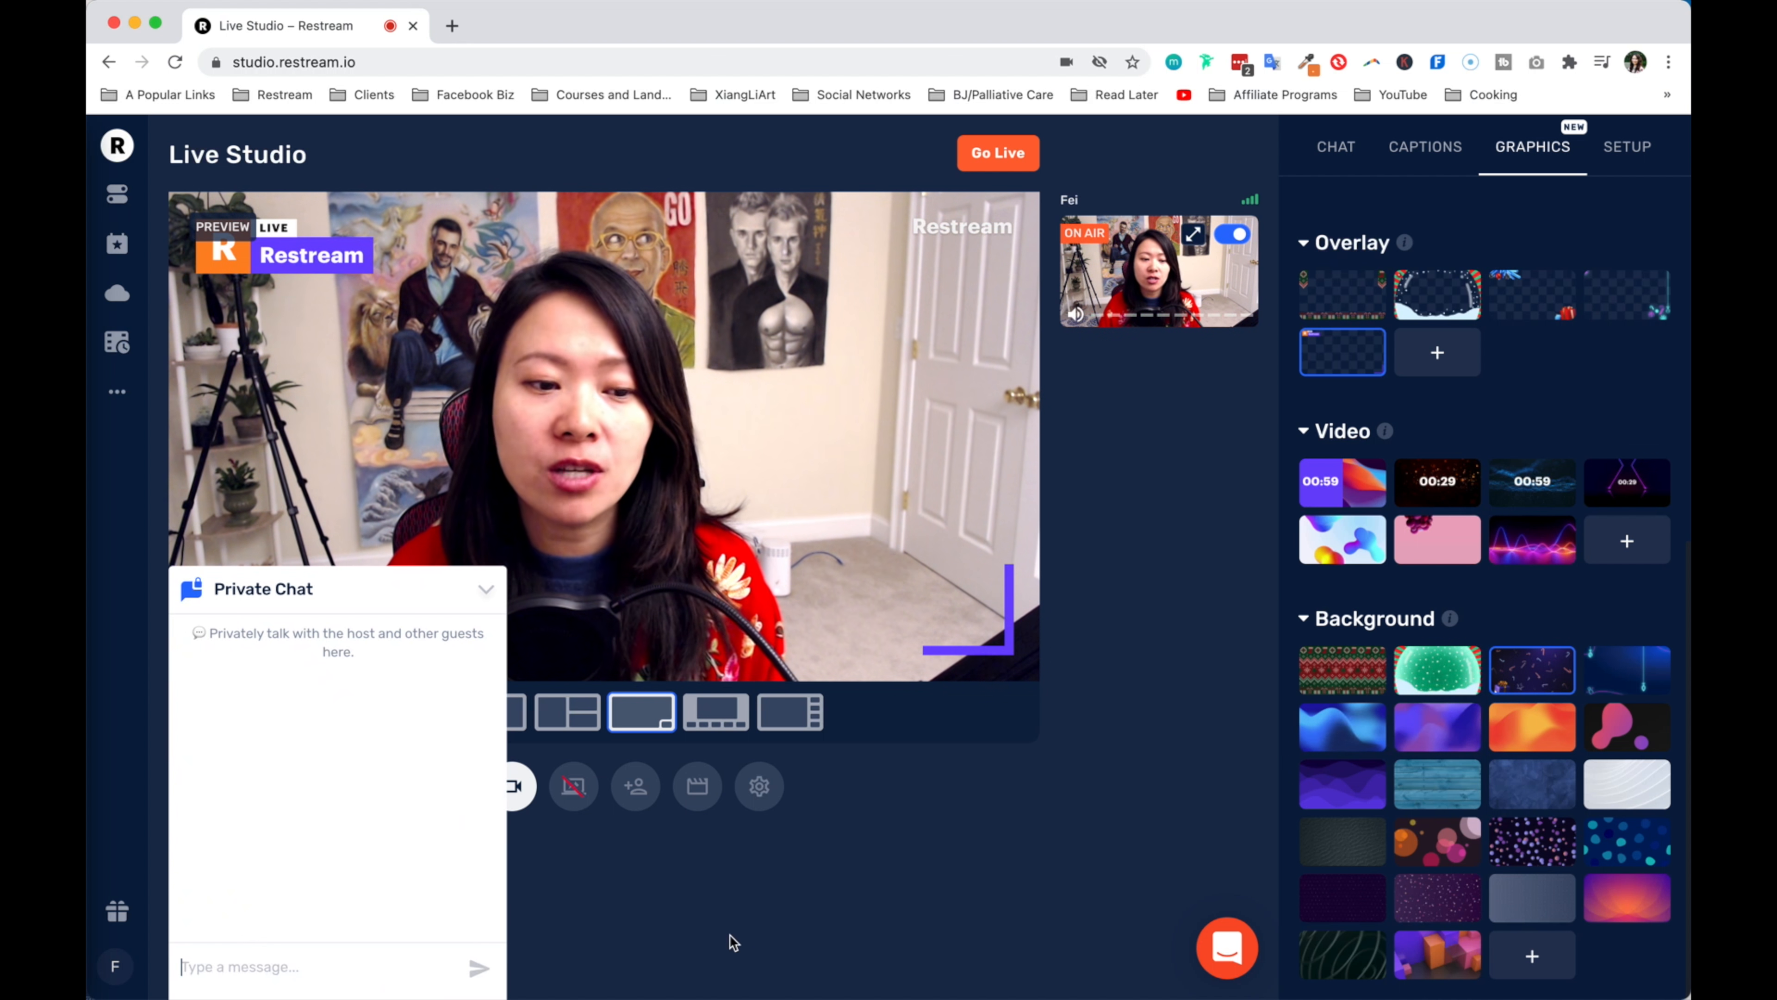
pyautogui.click(366, 980)
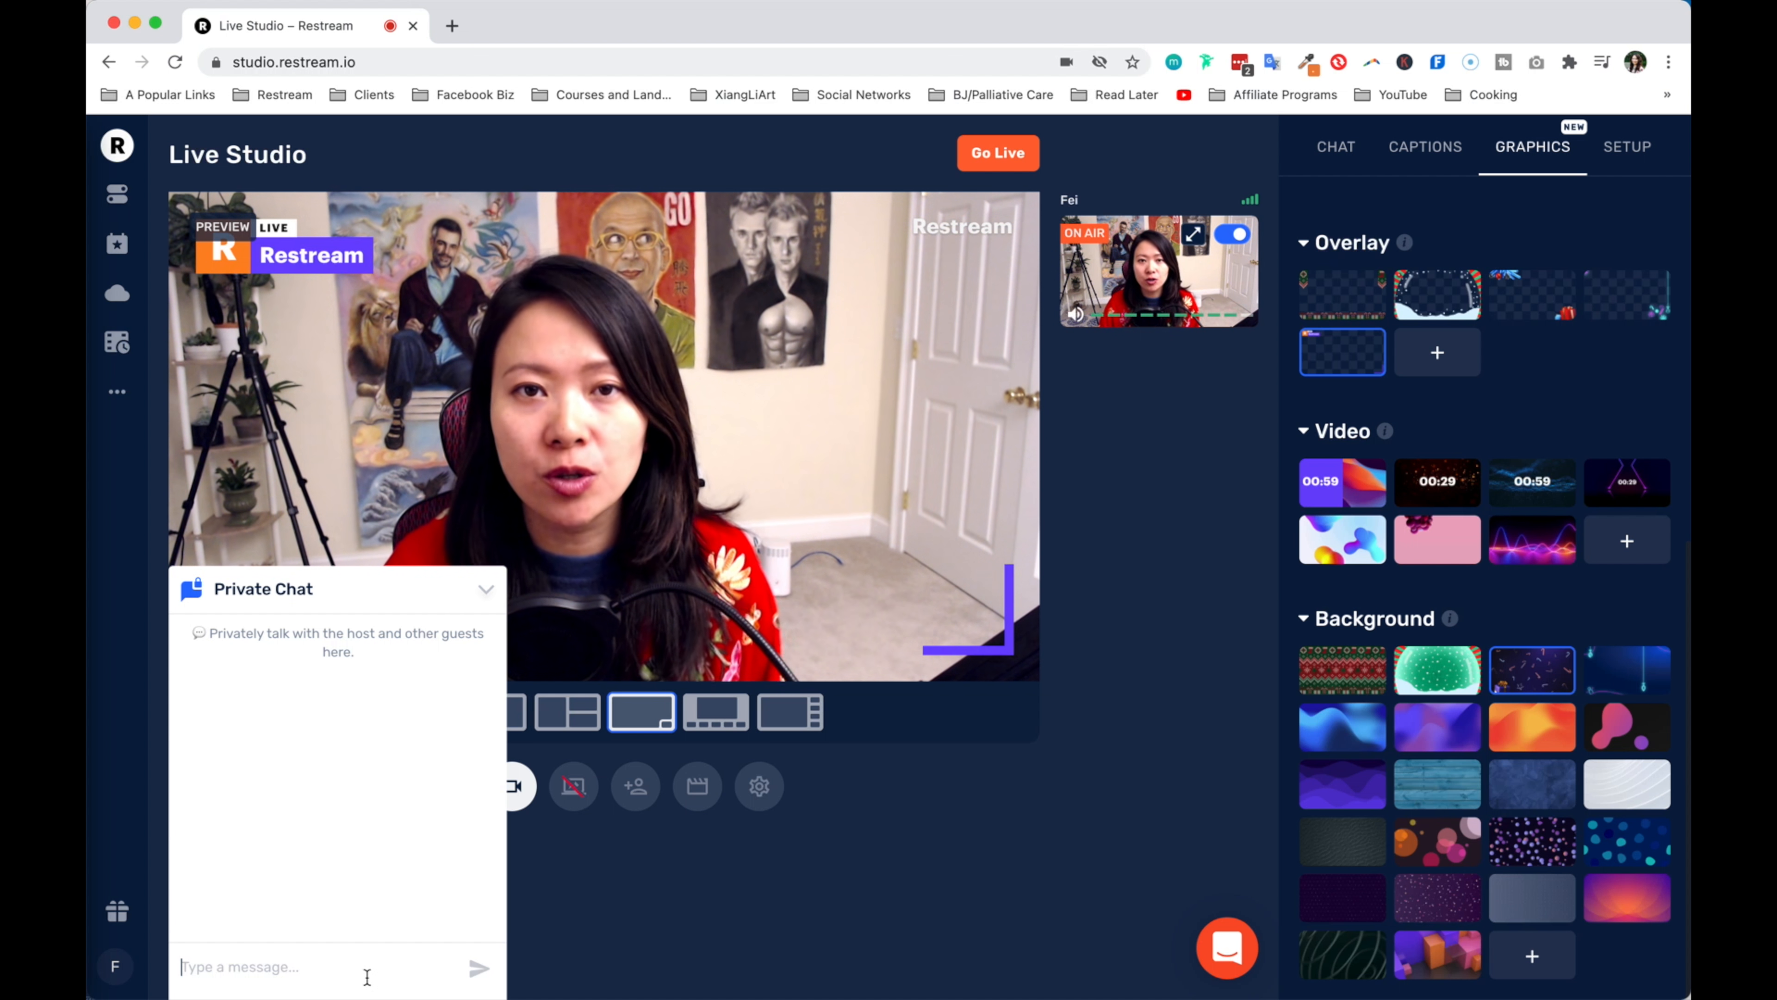
pyautogui.click(1015, 908)
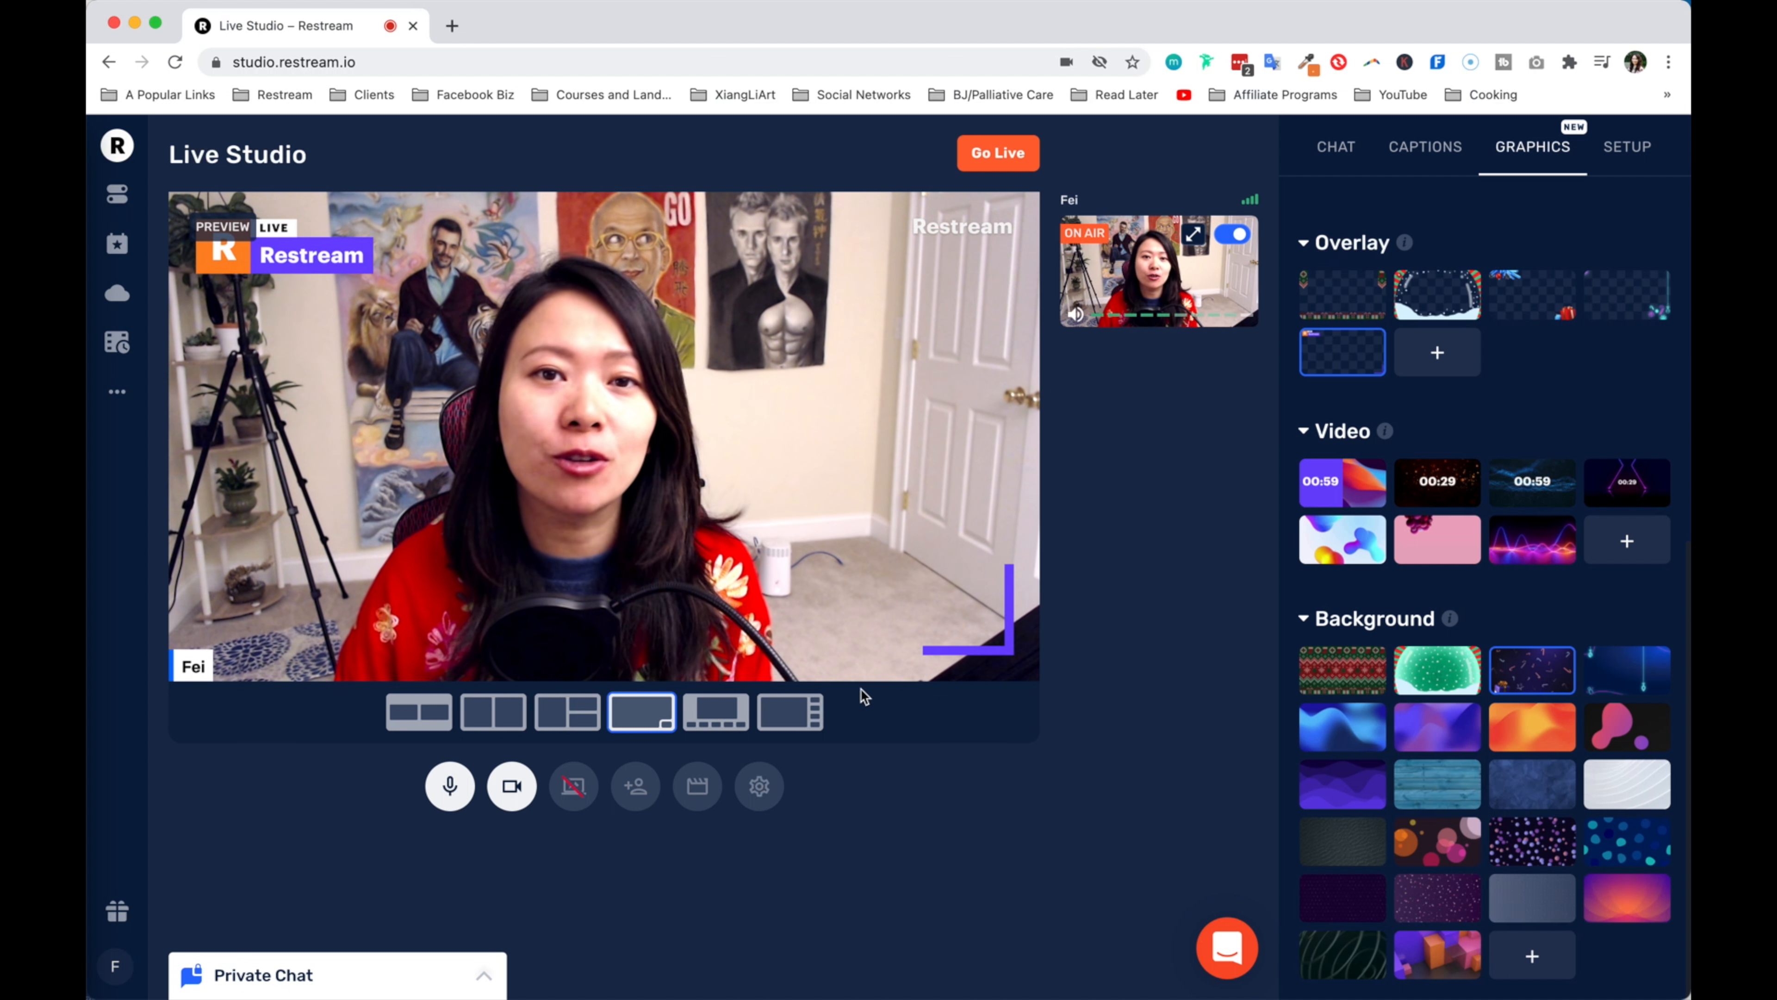
# - Open the guest invitation and put the joined guest's camera on air
pyautogui.click(634, 787)
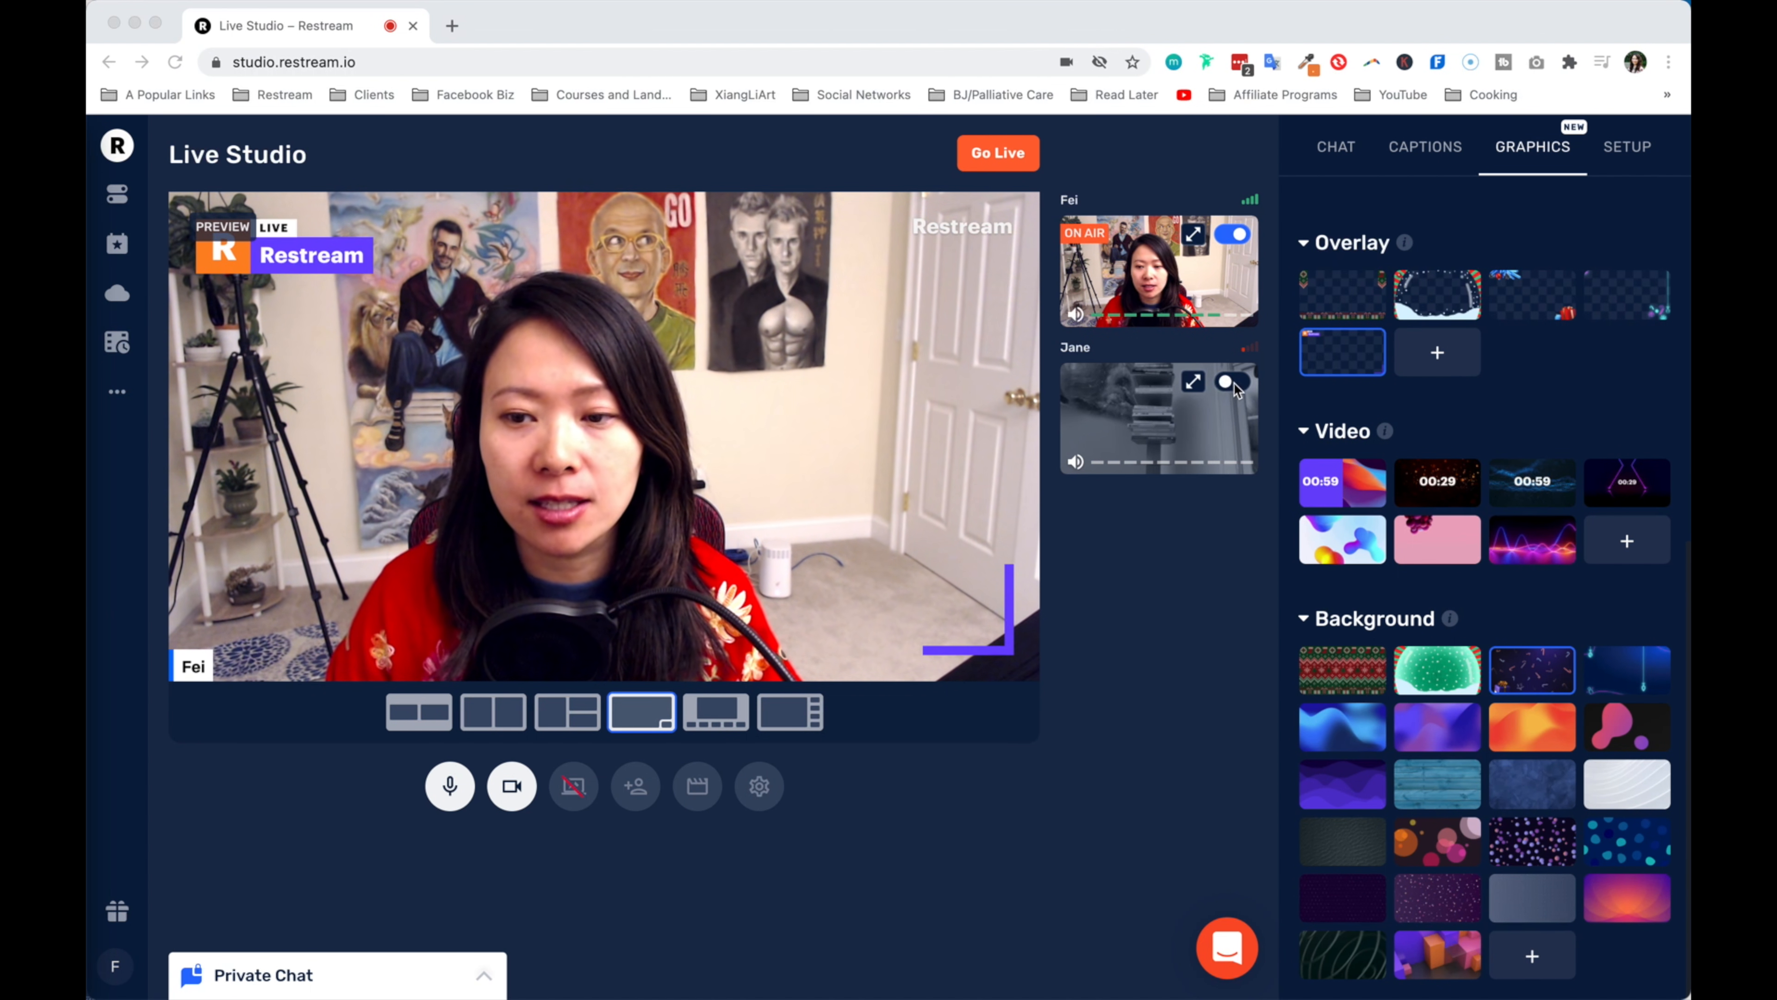
pyautogui.click(1232, 383)
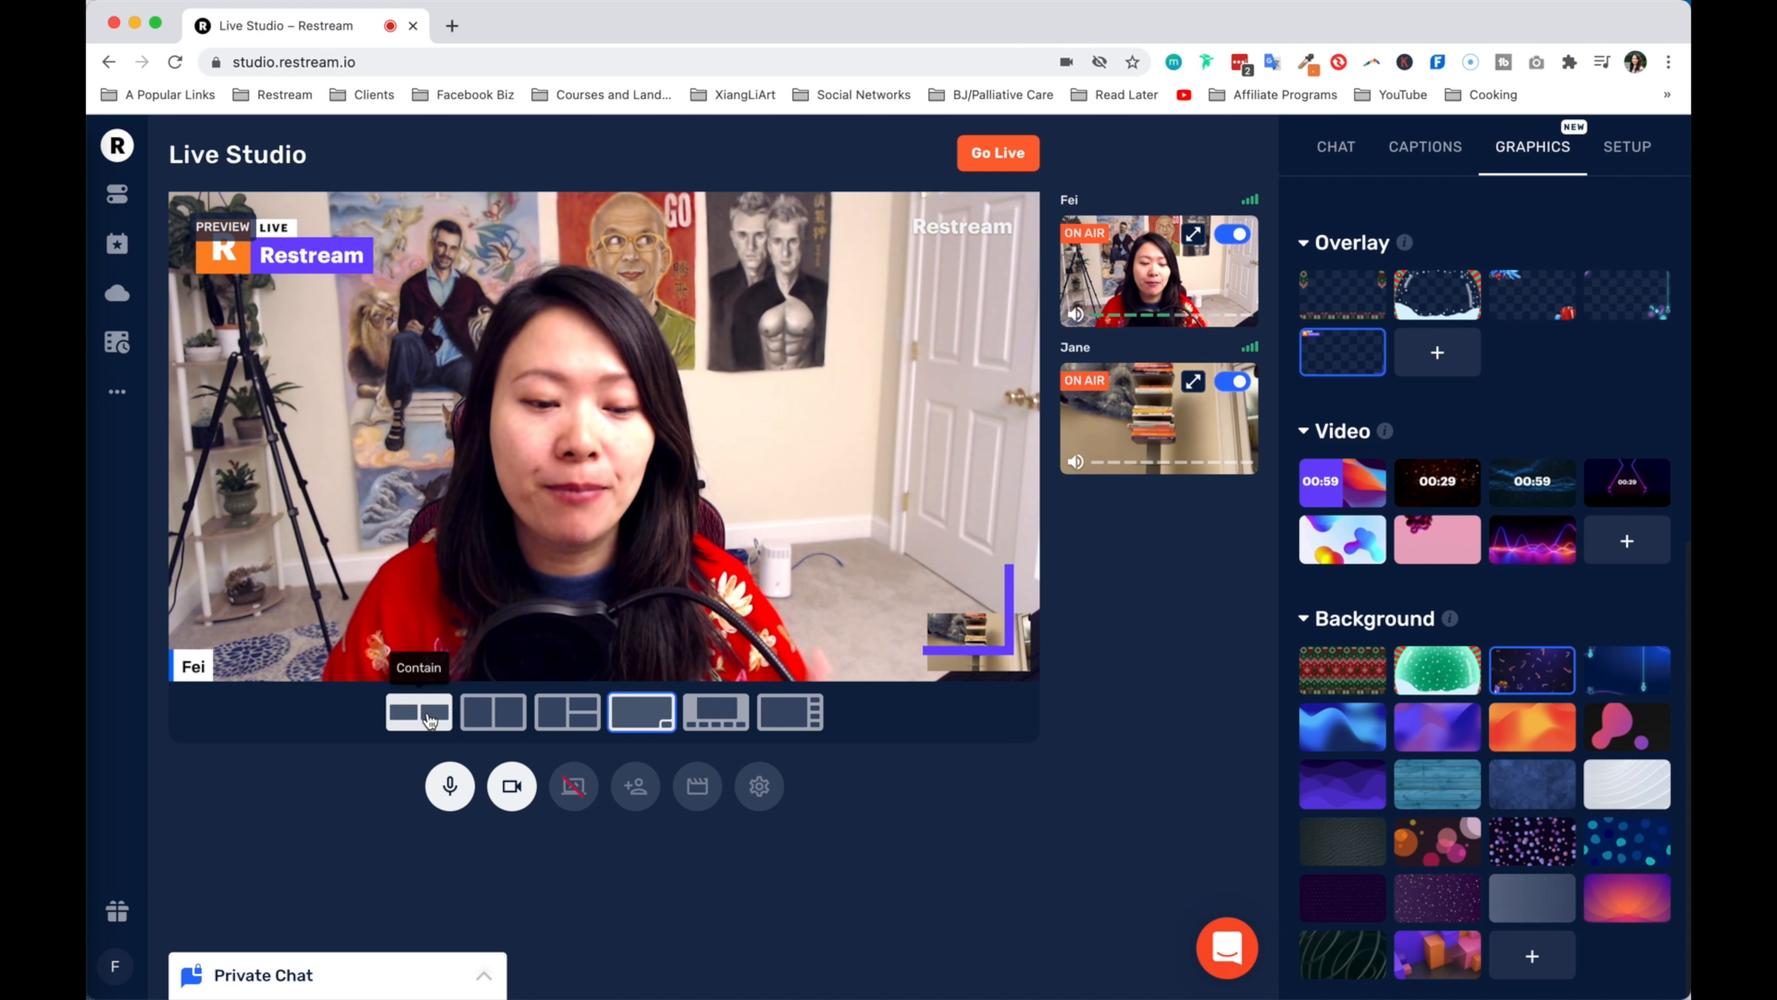
# - Try the Contain layout and the layout that splits the stage into two equal halves
pyautogui.click(430, 721)
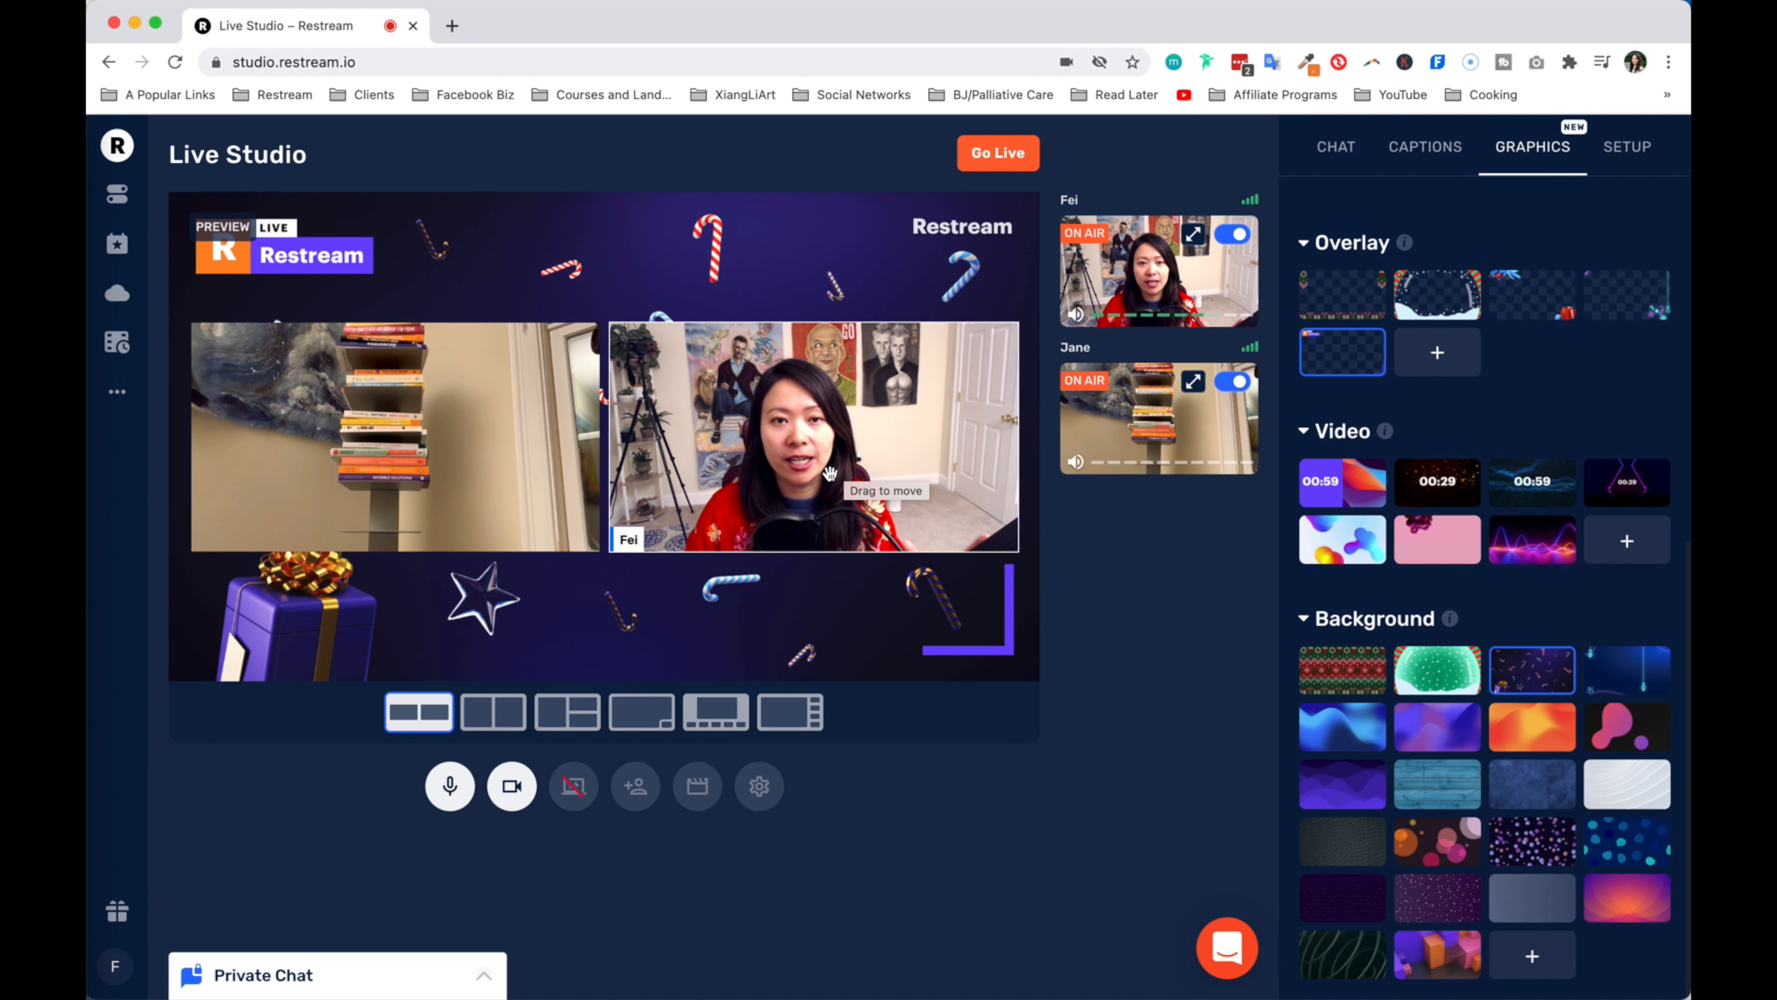
pyautogui.click(493, 713)
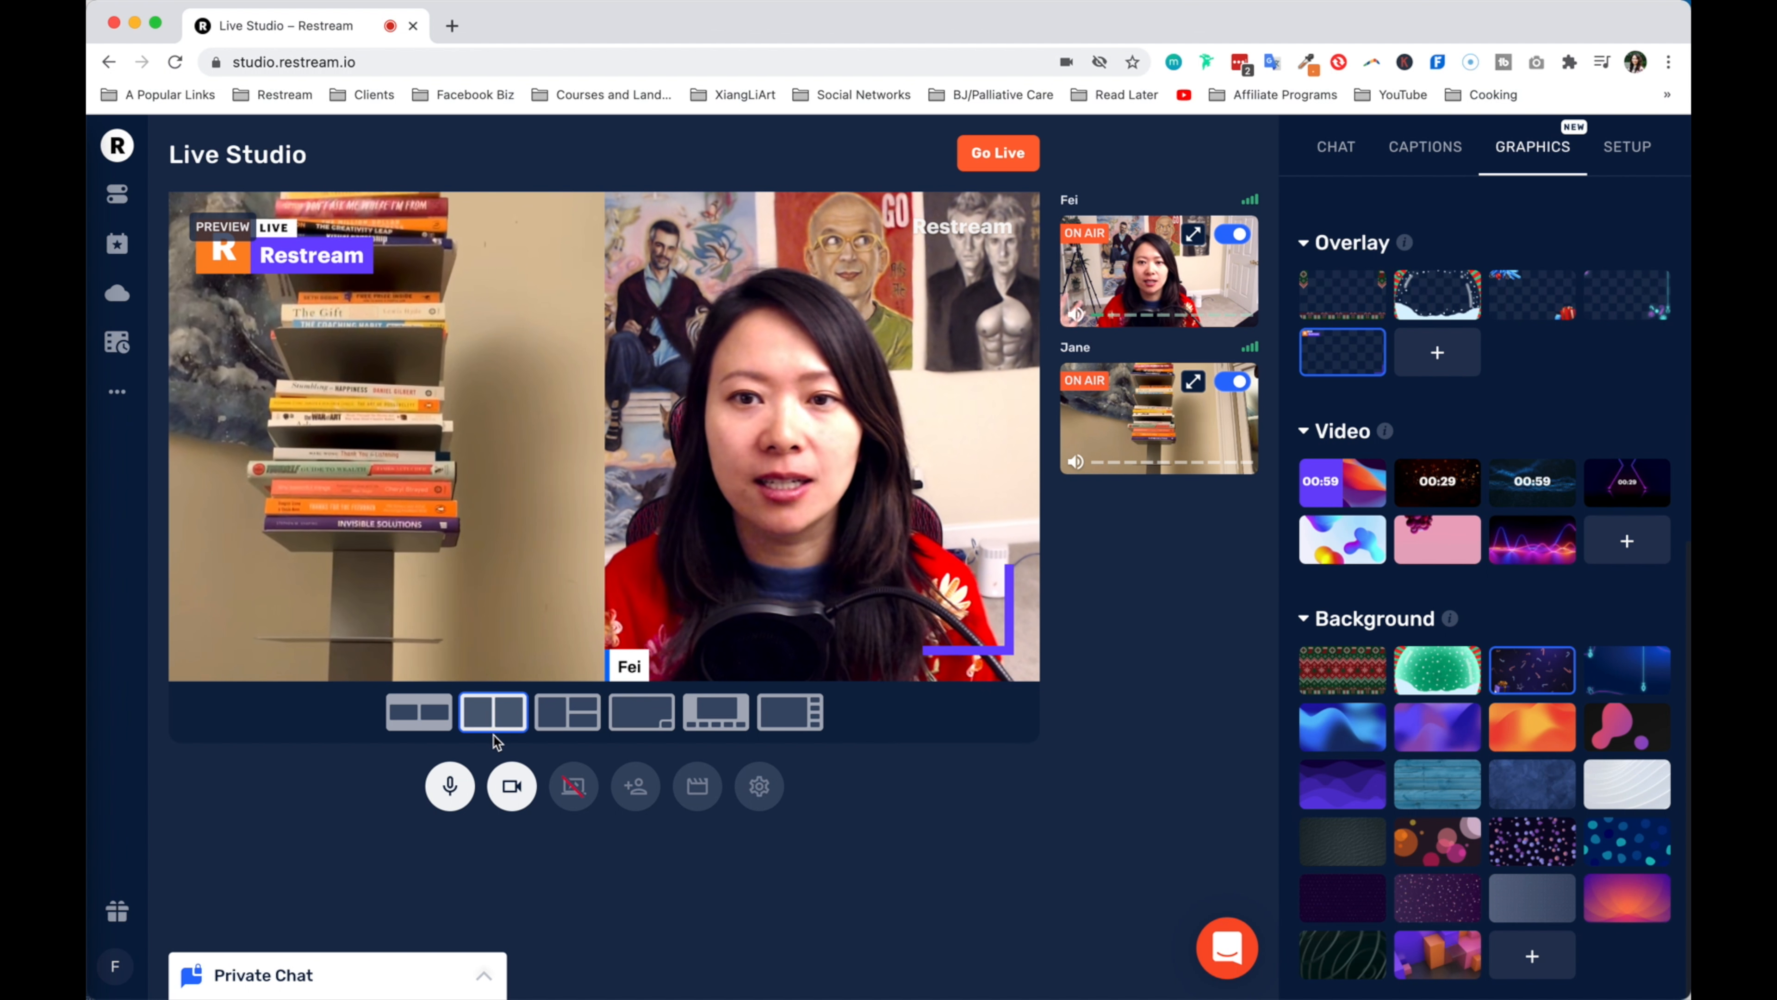
# - Switch to the corner-inset layout and swap the host's camera into the main frame
pyautogui.click(641, 712)
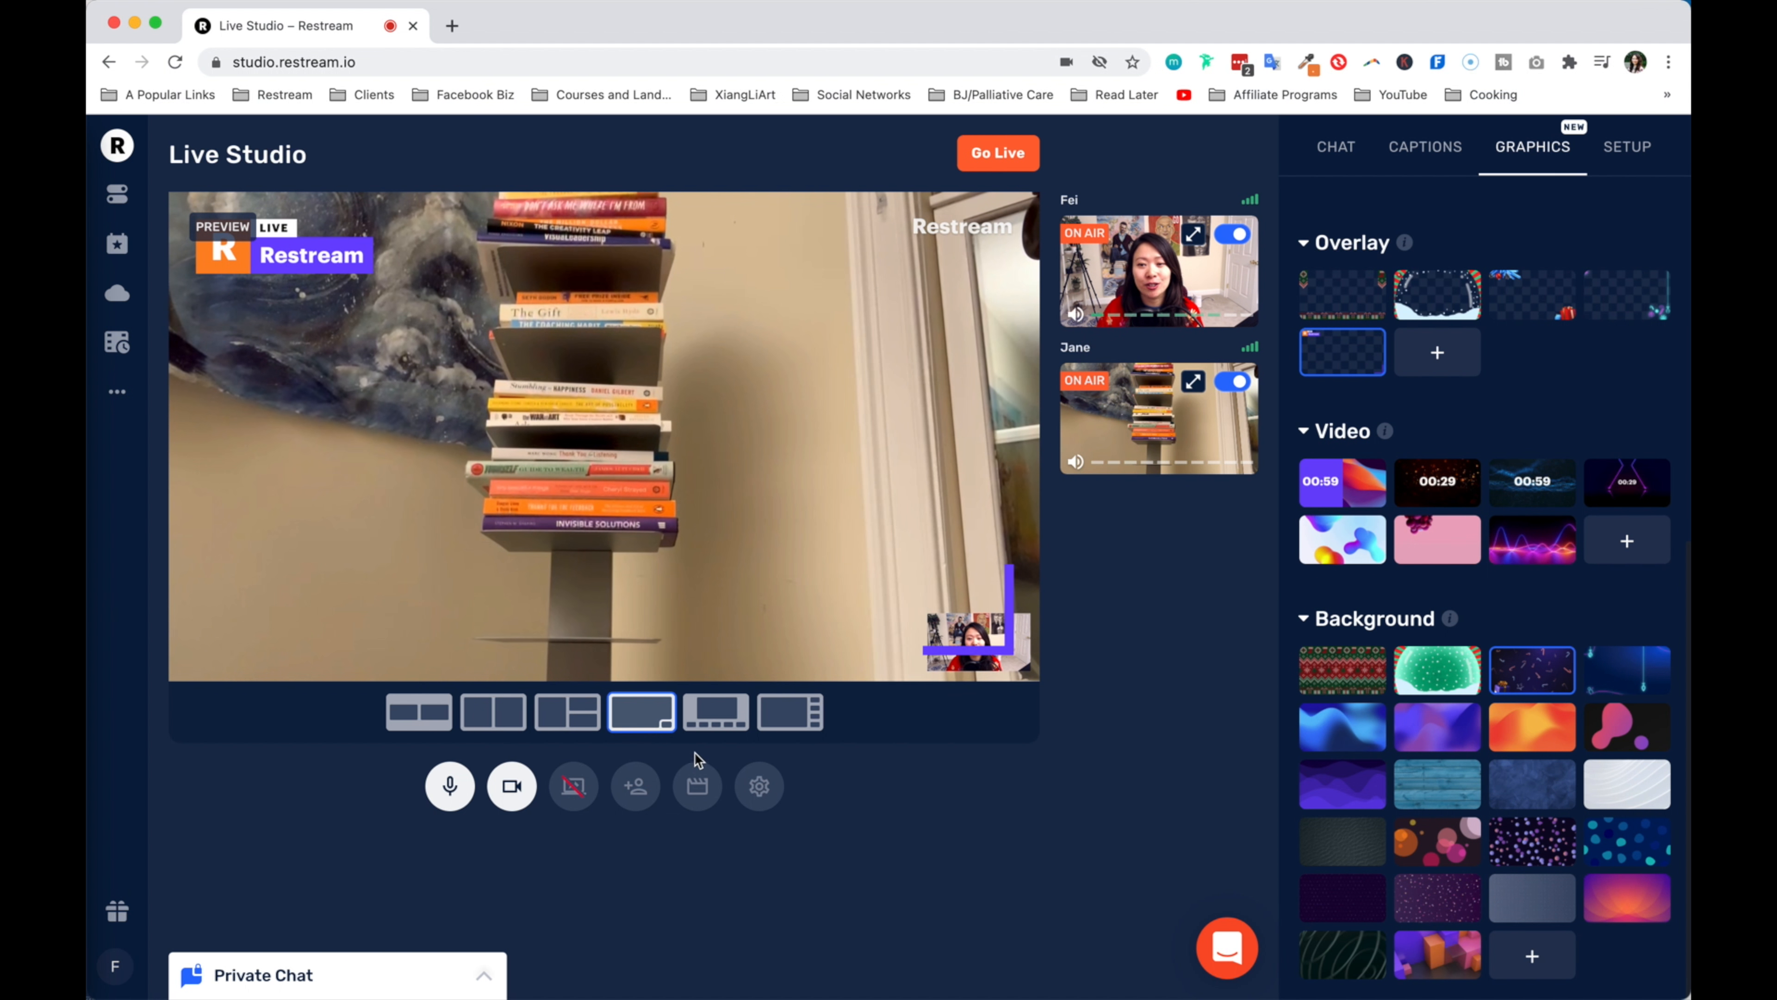
pyautogui.moveTo(979, 626); pyautogui.dragTo(416, 278)
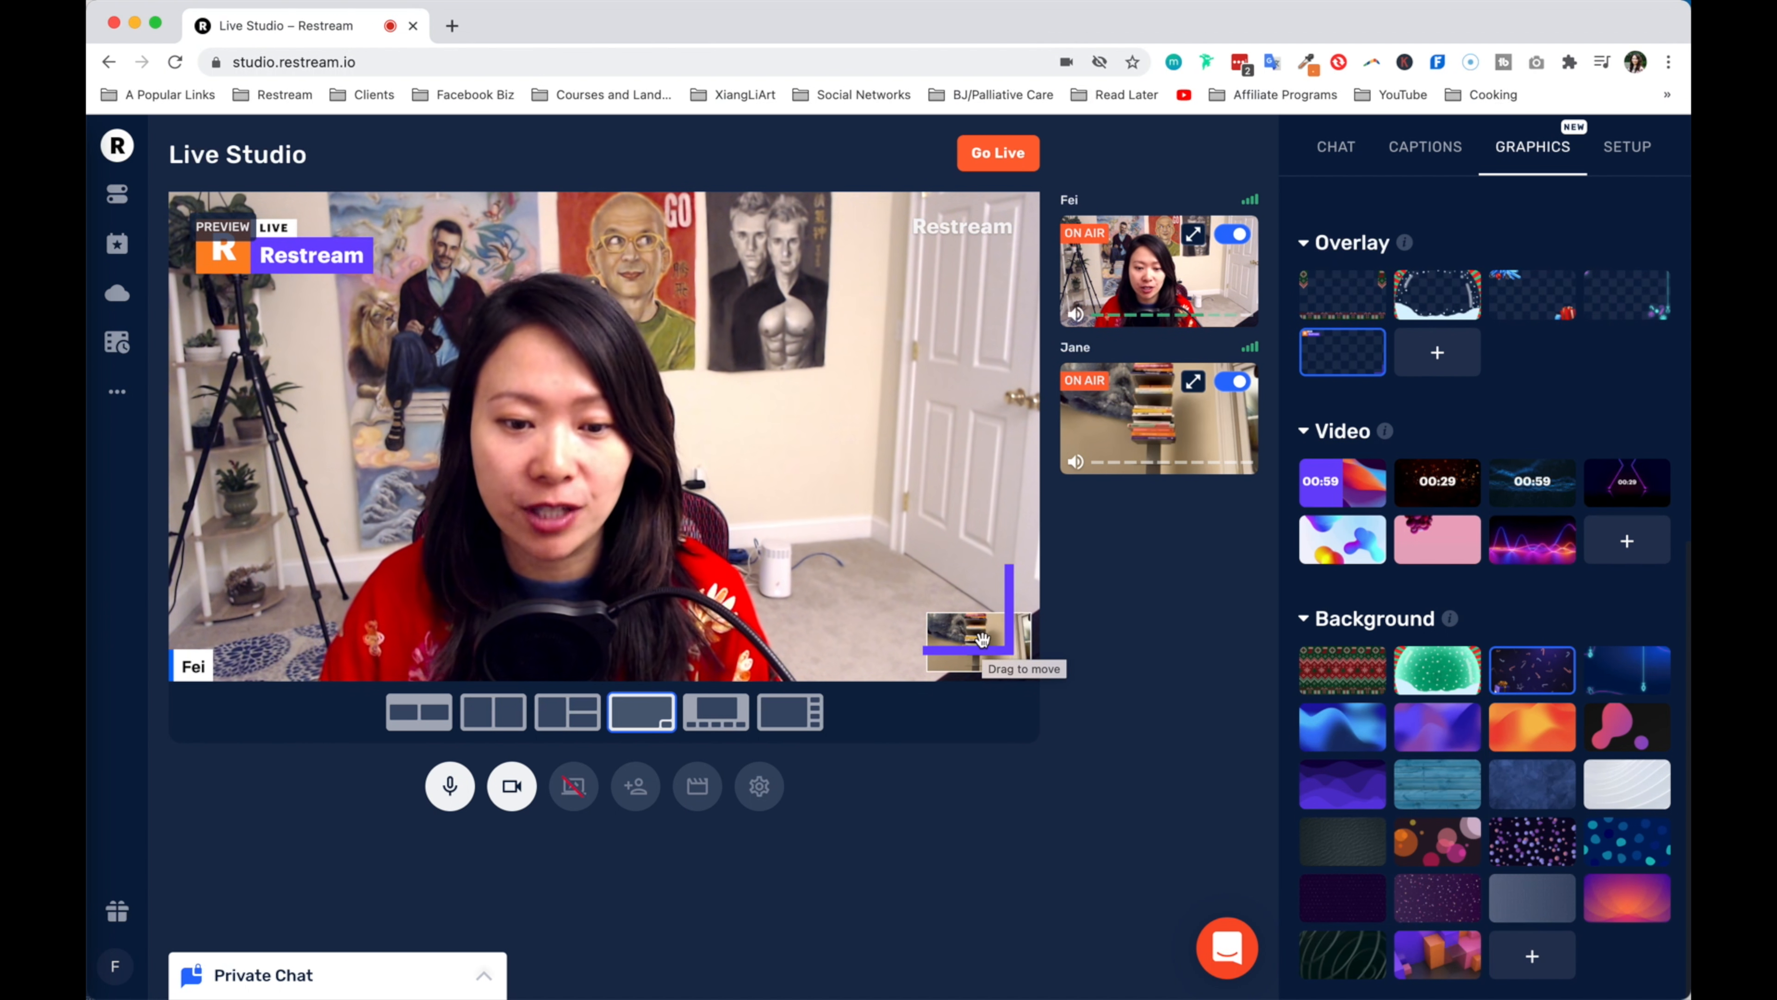
# - Try the layout with thumbnails below the main frame, swapping the guest into the main frame and back out
pyautogui.click(741, 729)
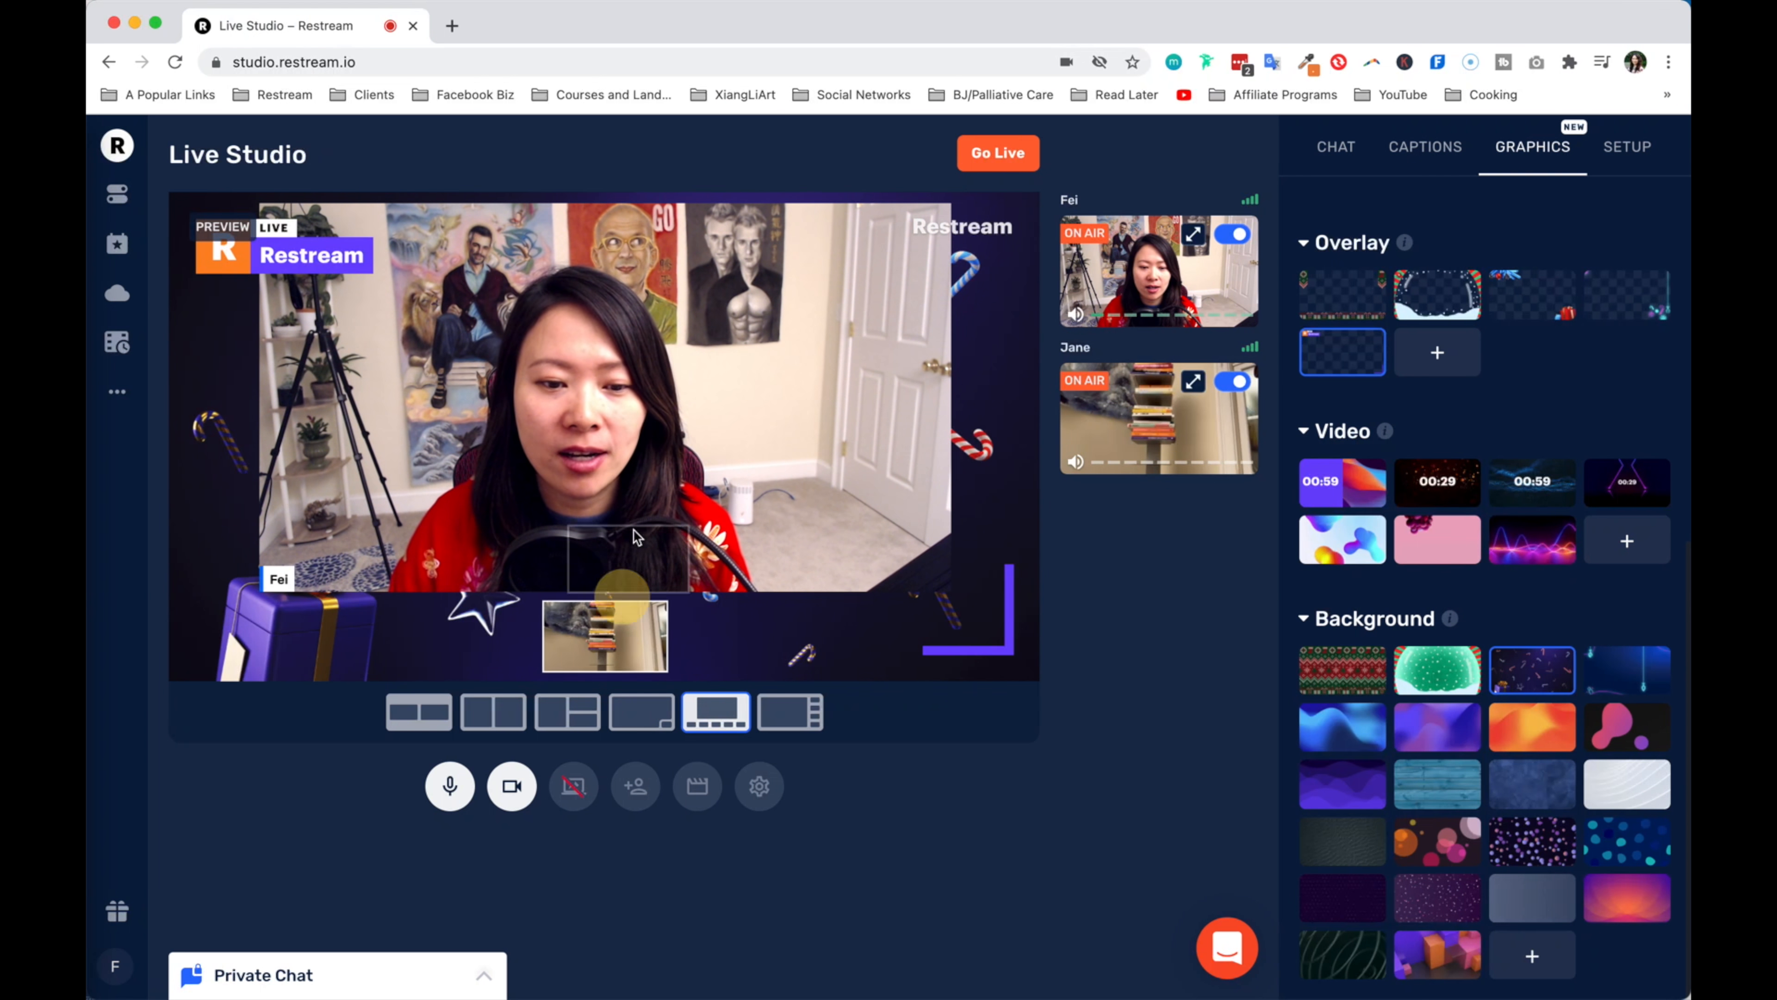
pyautogui.click(591, 623)
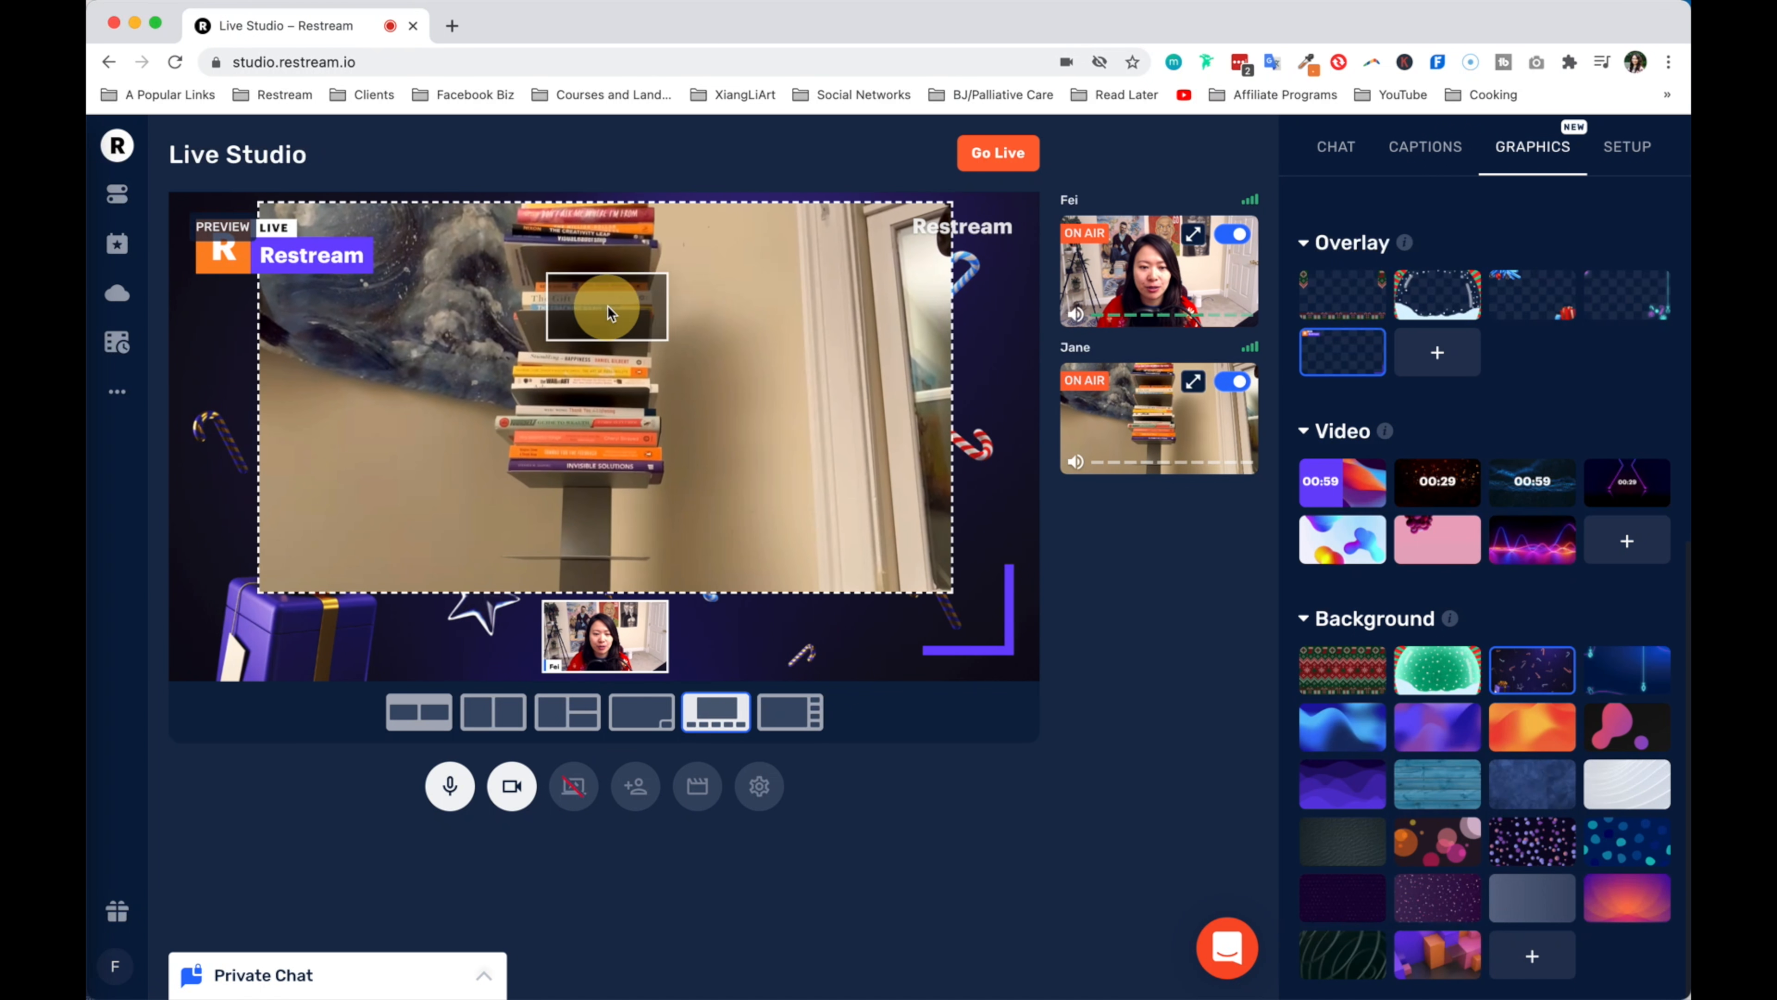
pyautogui.click(606, 634)
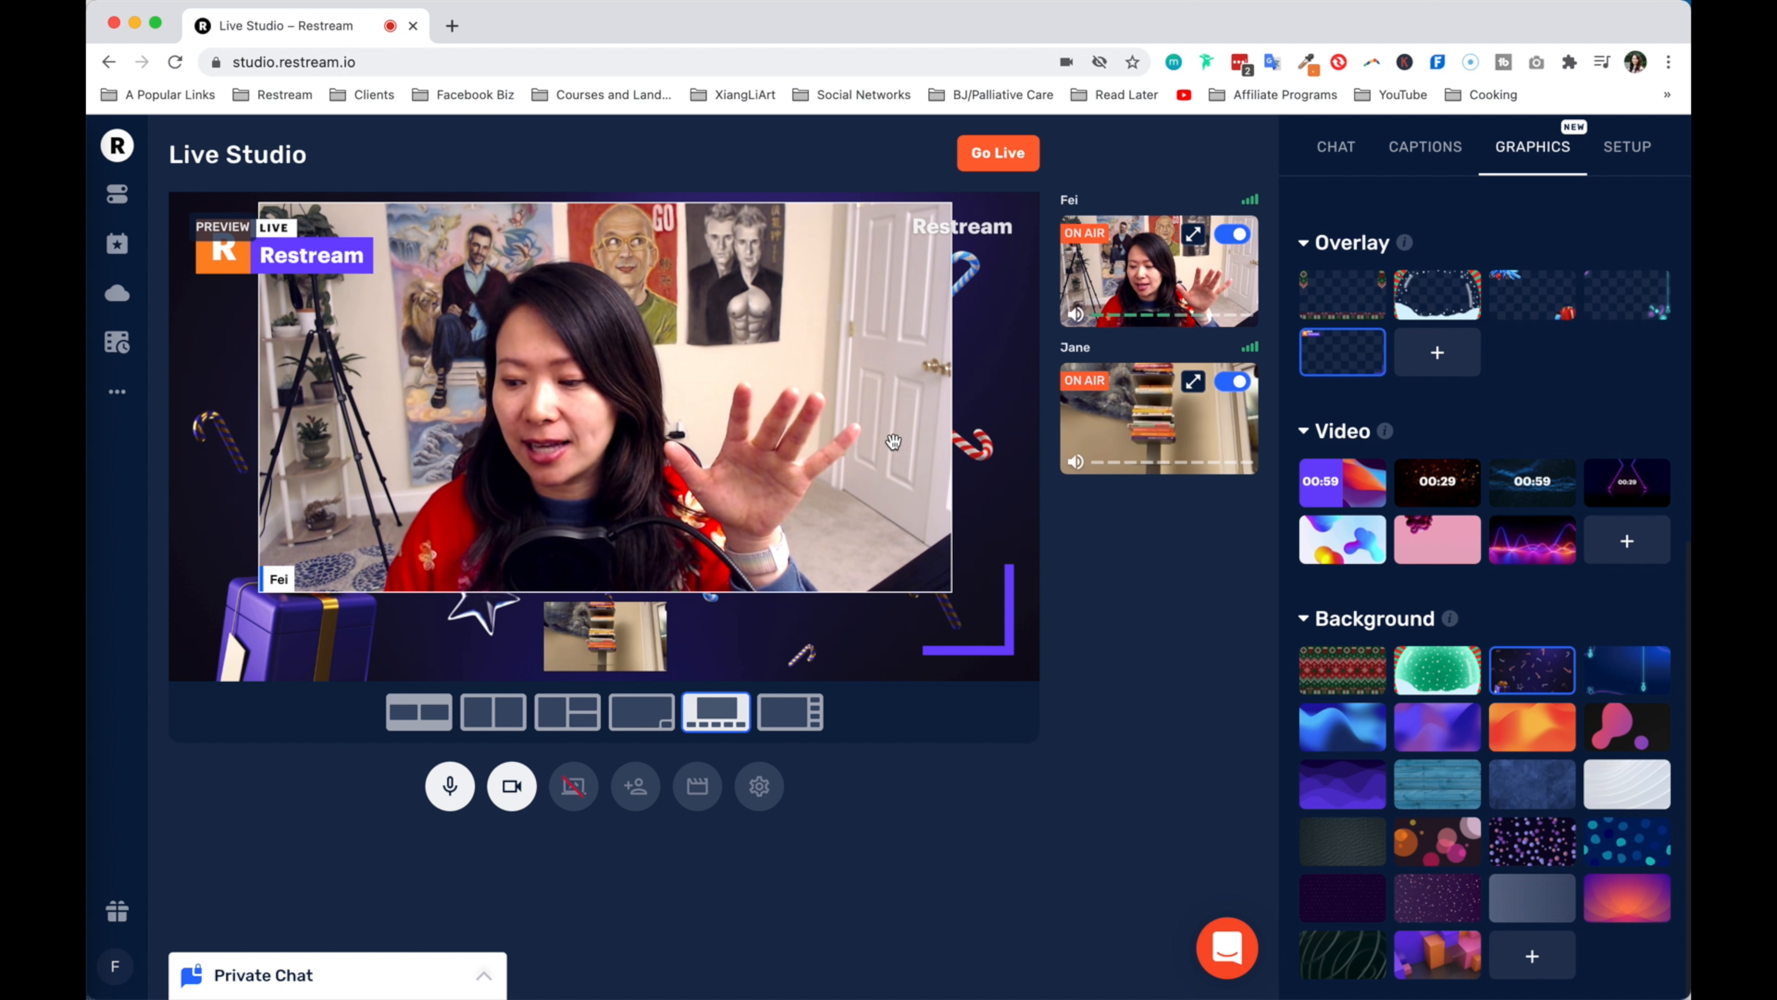
# - Switch to the layout with a side column of thumbnails, swapping the guest into the main frame and back out
pyautogui.click(780, 721)
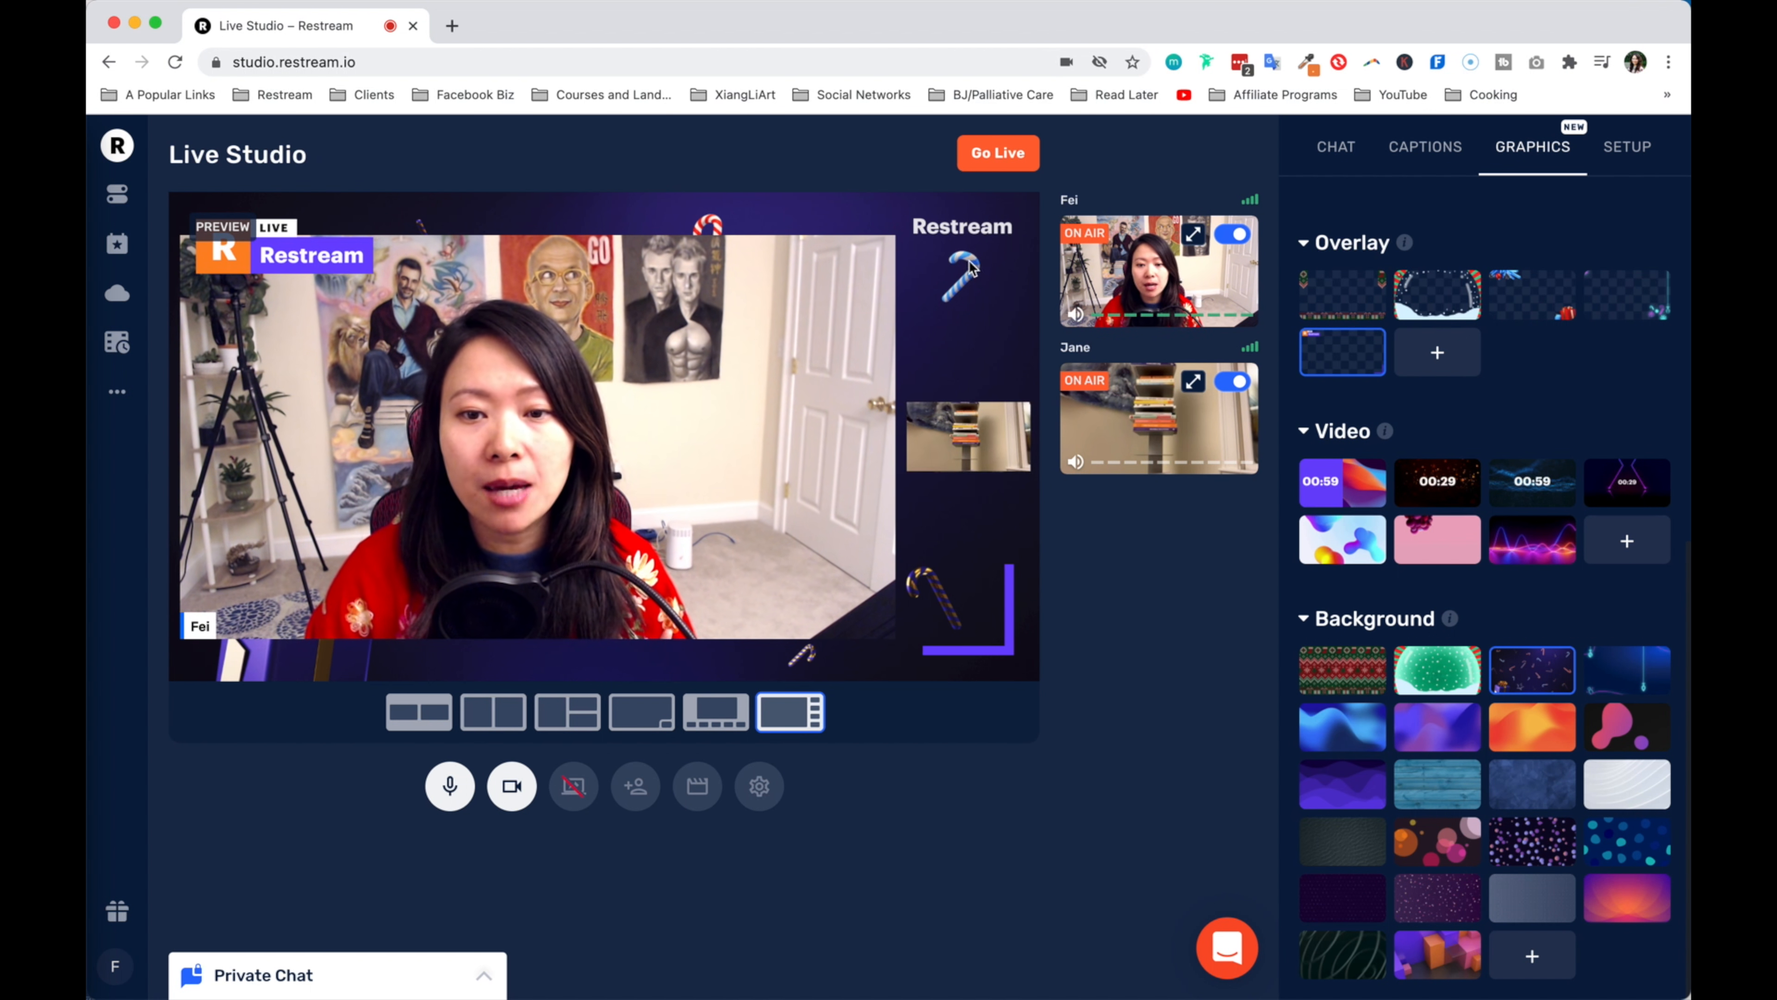
pyautogui.moveTo(974, 427); pyautogui.dragTo(602, 399)
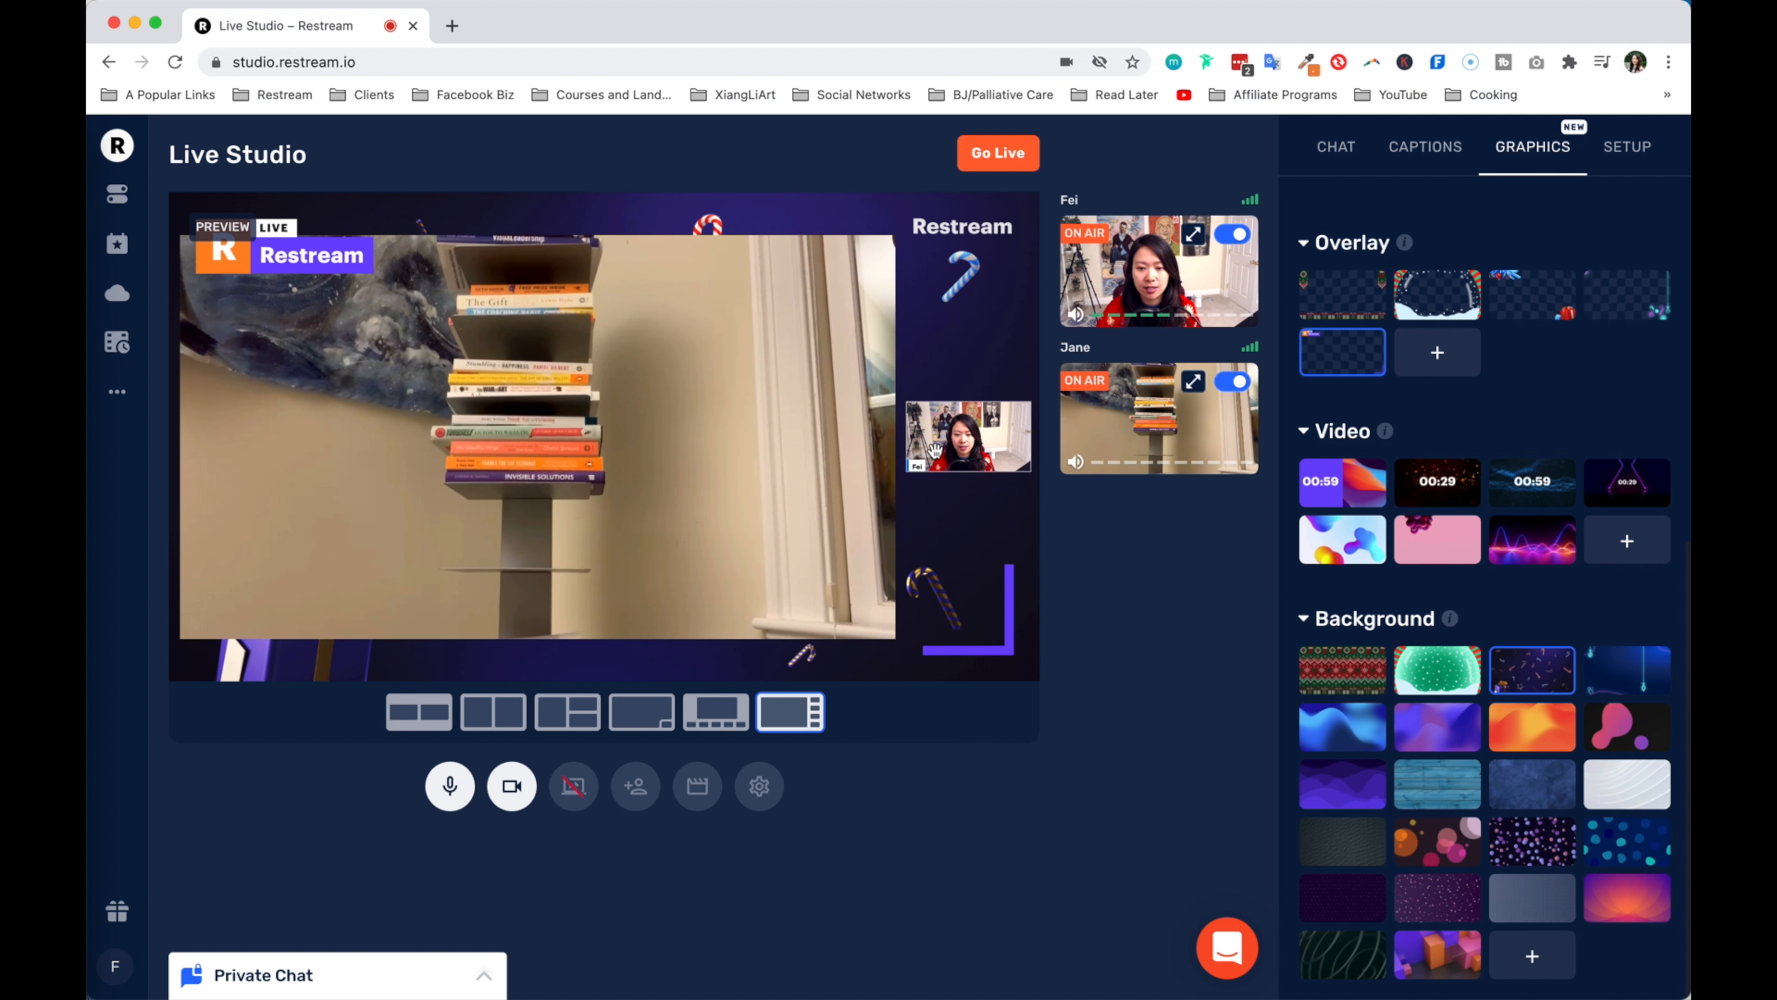
pyautogui.moveTo(968, 435); pyautogui.dragTo(629, 470)
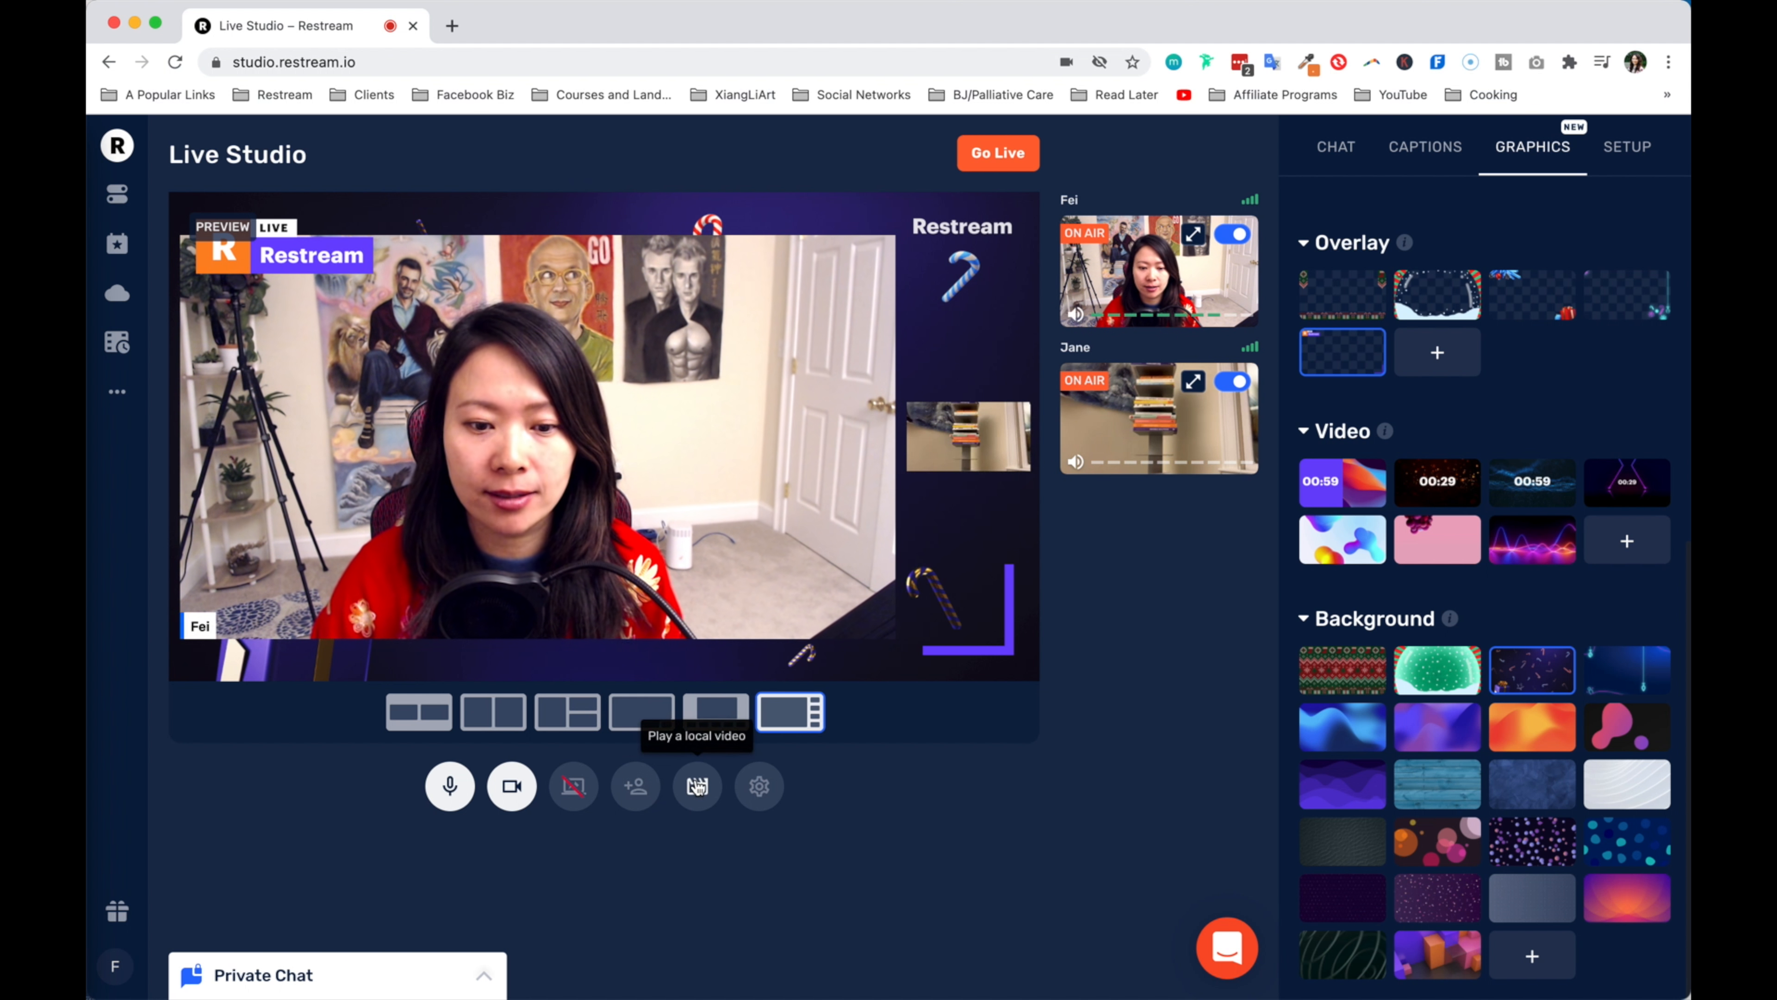
# - Open screen sharing and look through the entire-screen, application-window and Chrome-tab sources
pyautogui.click(573, 787)
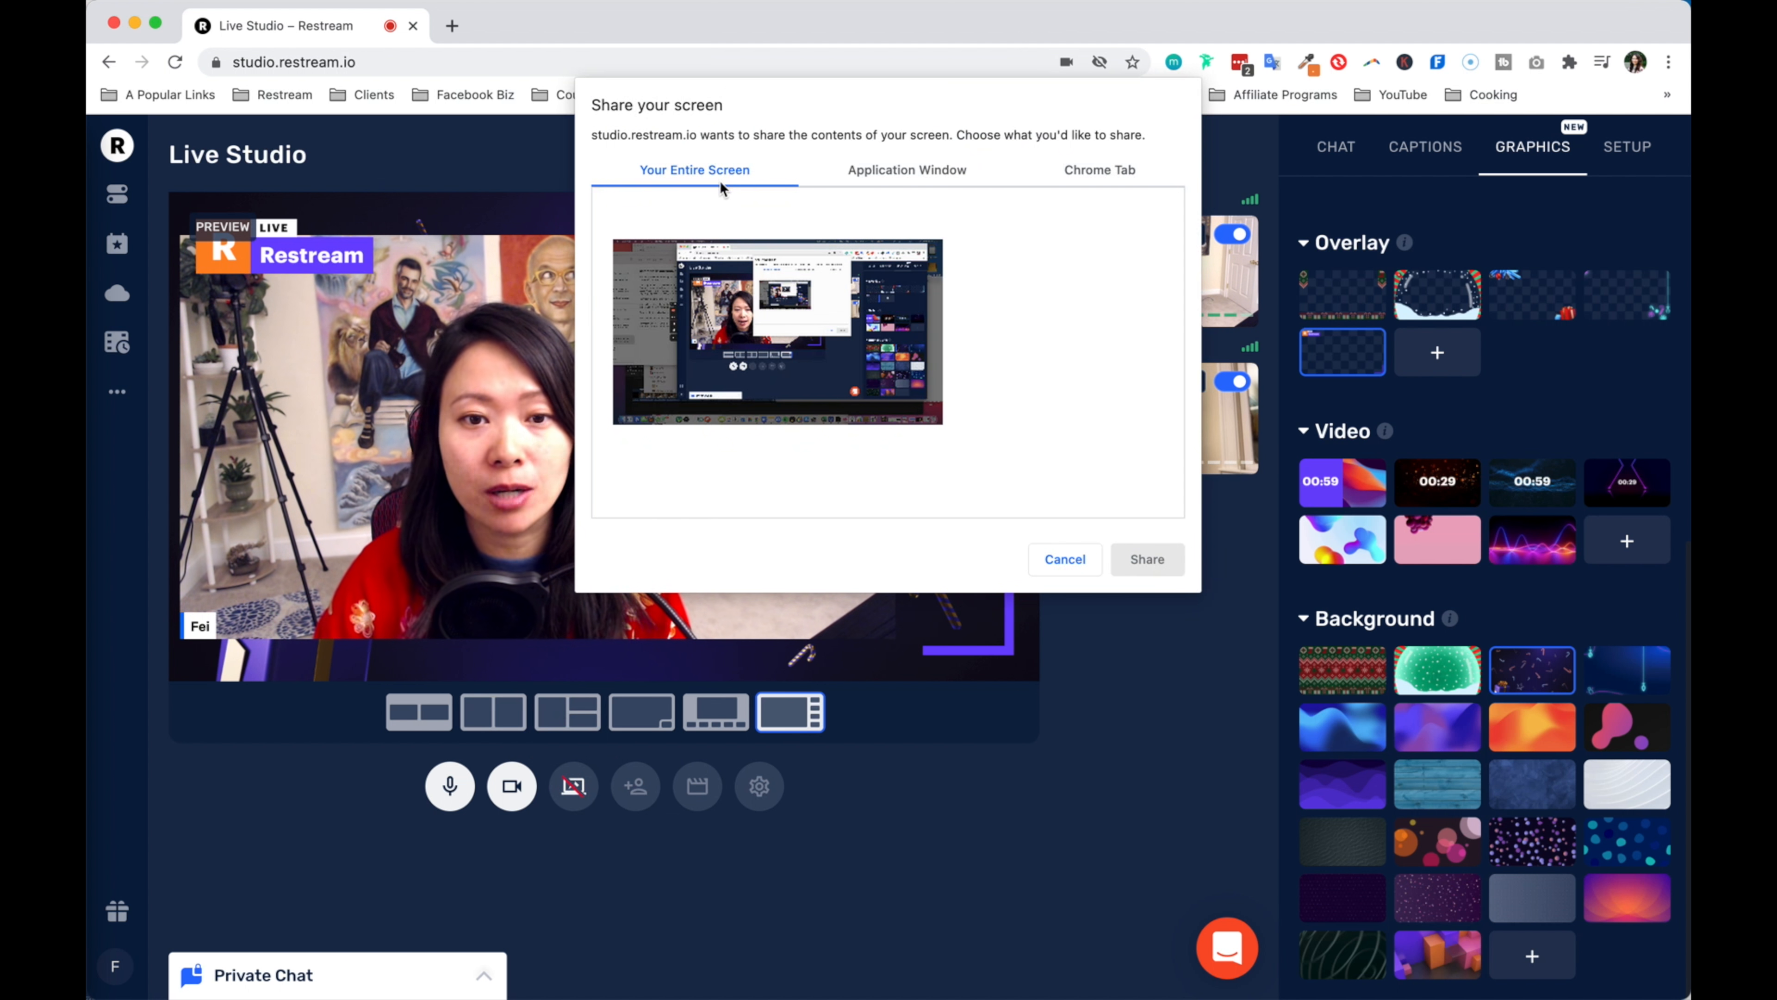
pyautogui.click(931, 177)
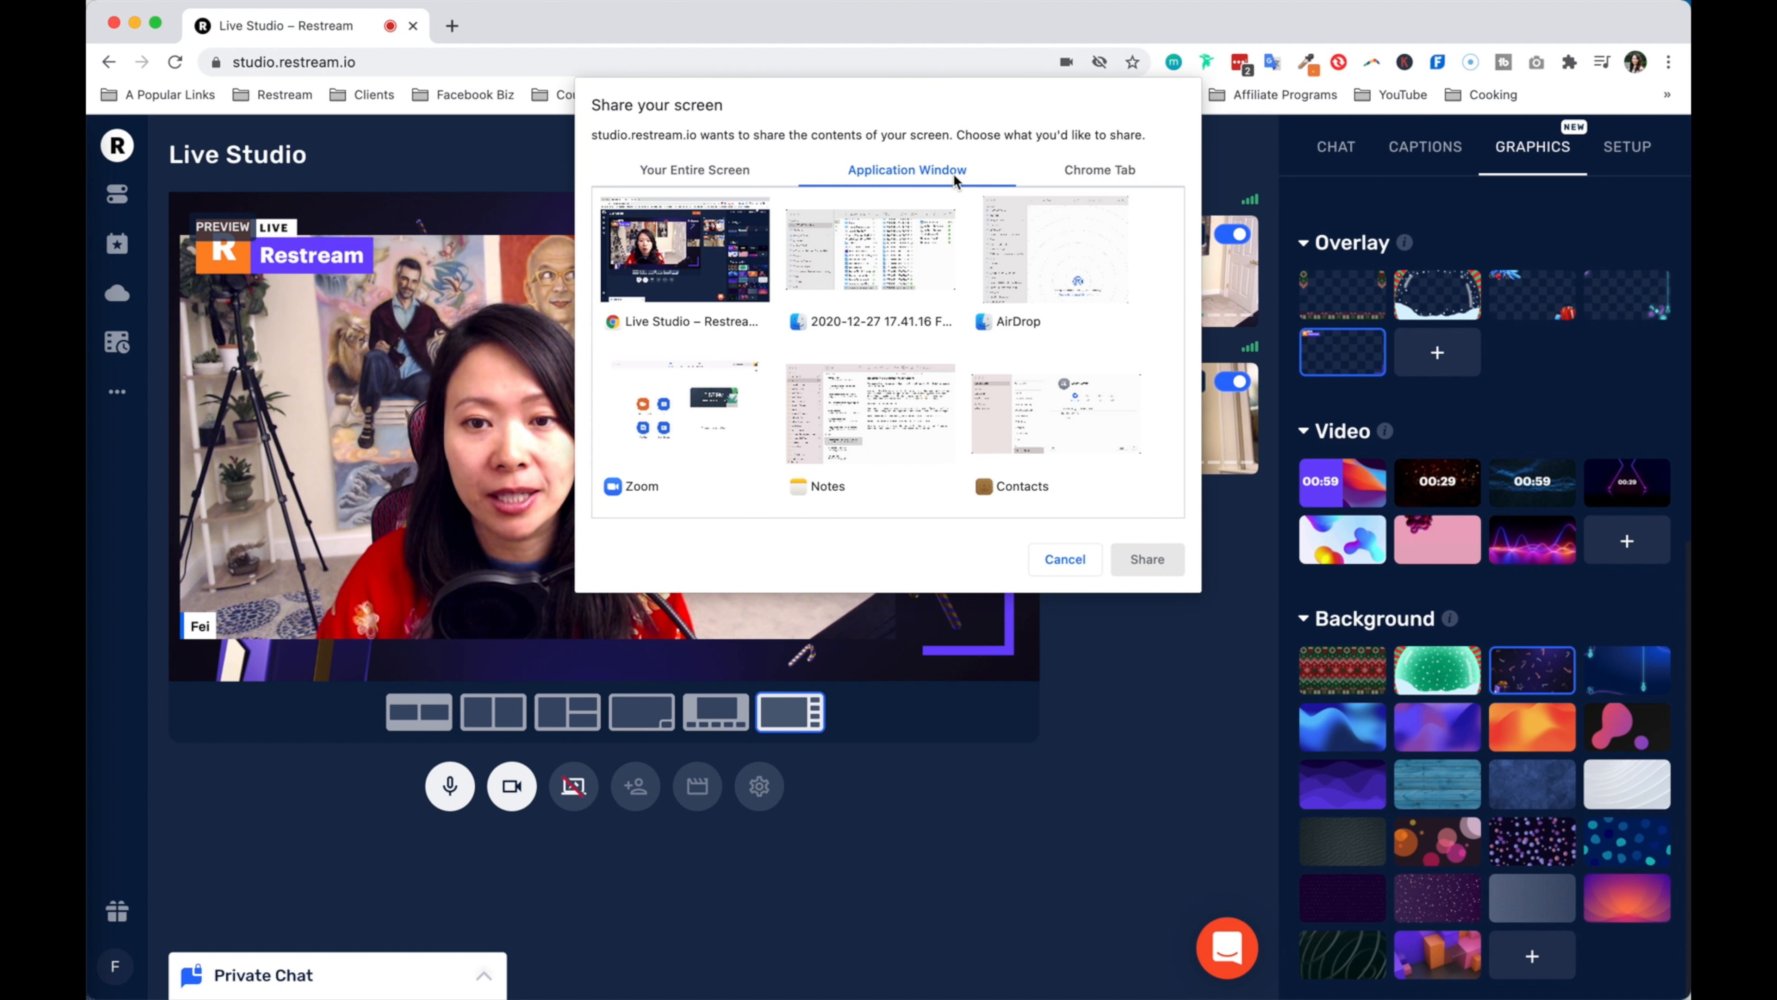
pyautogui.click(1092, 171)
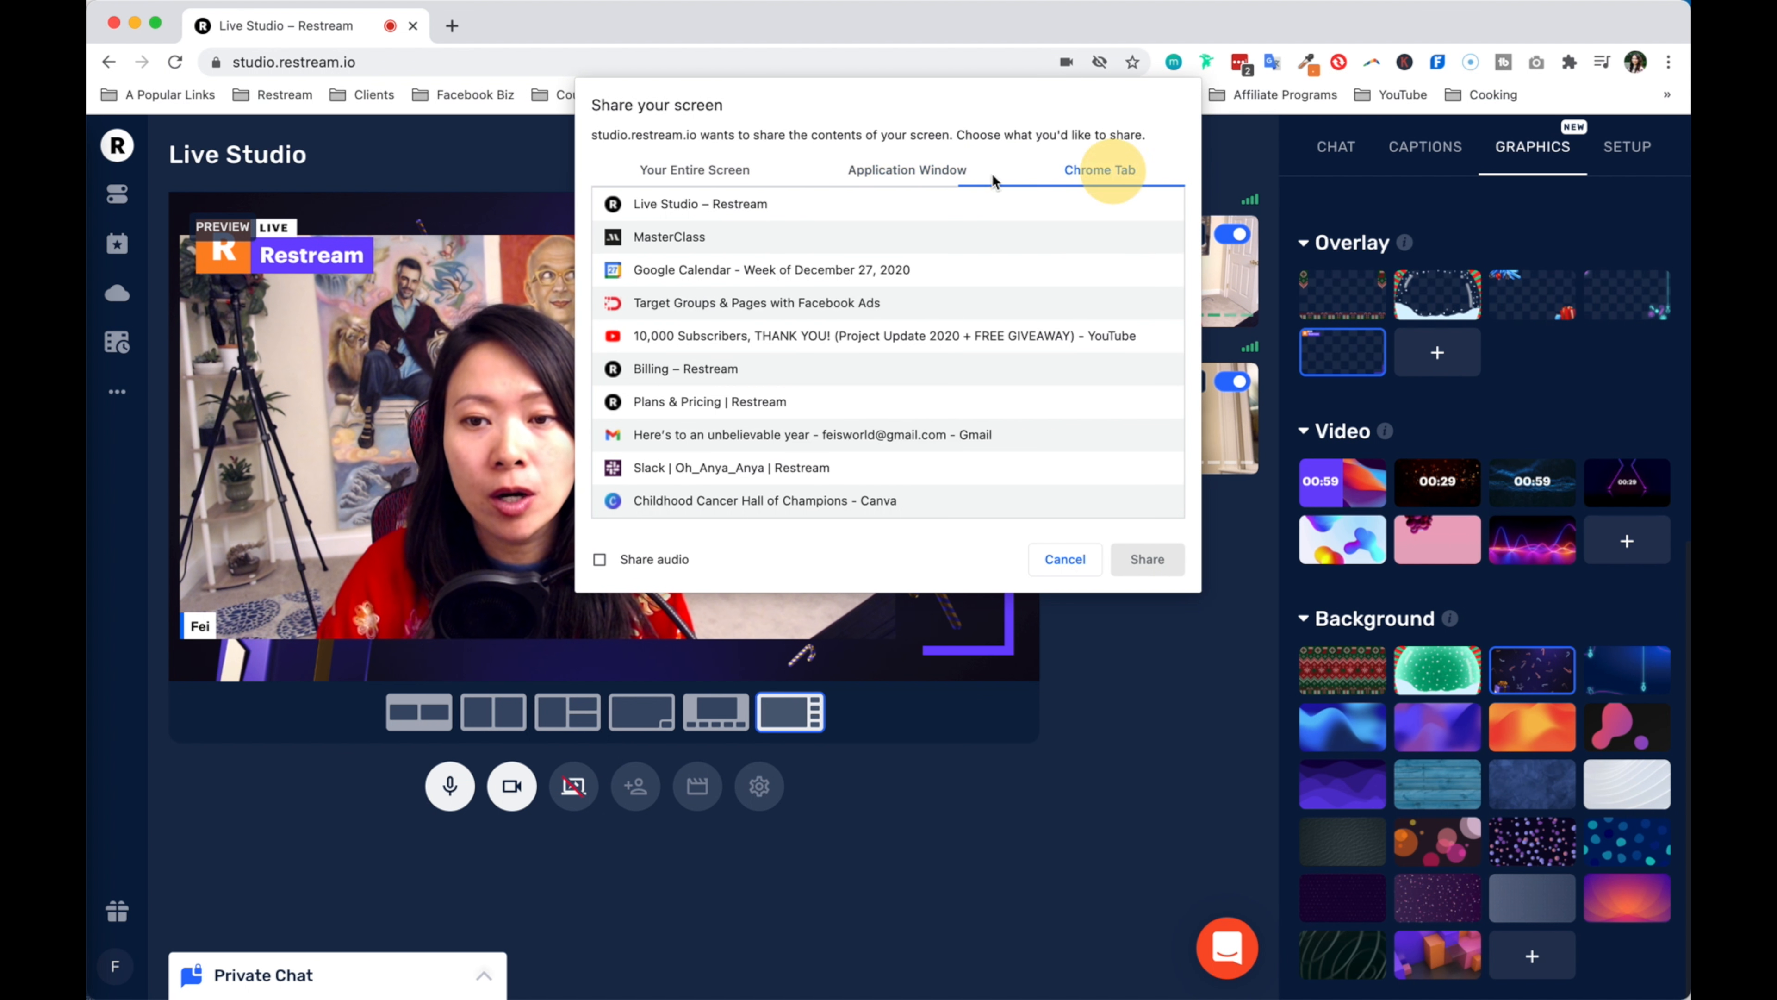
# - Share the Photos application window and put the shared screen on air
pyautogui.click(912, 170)
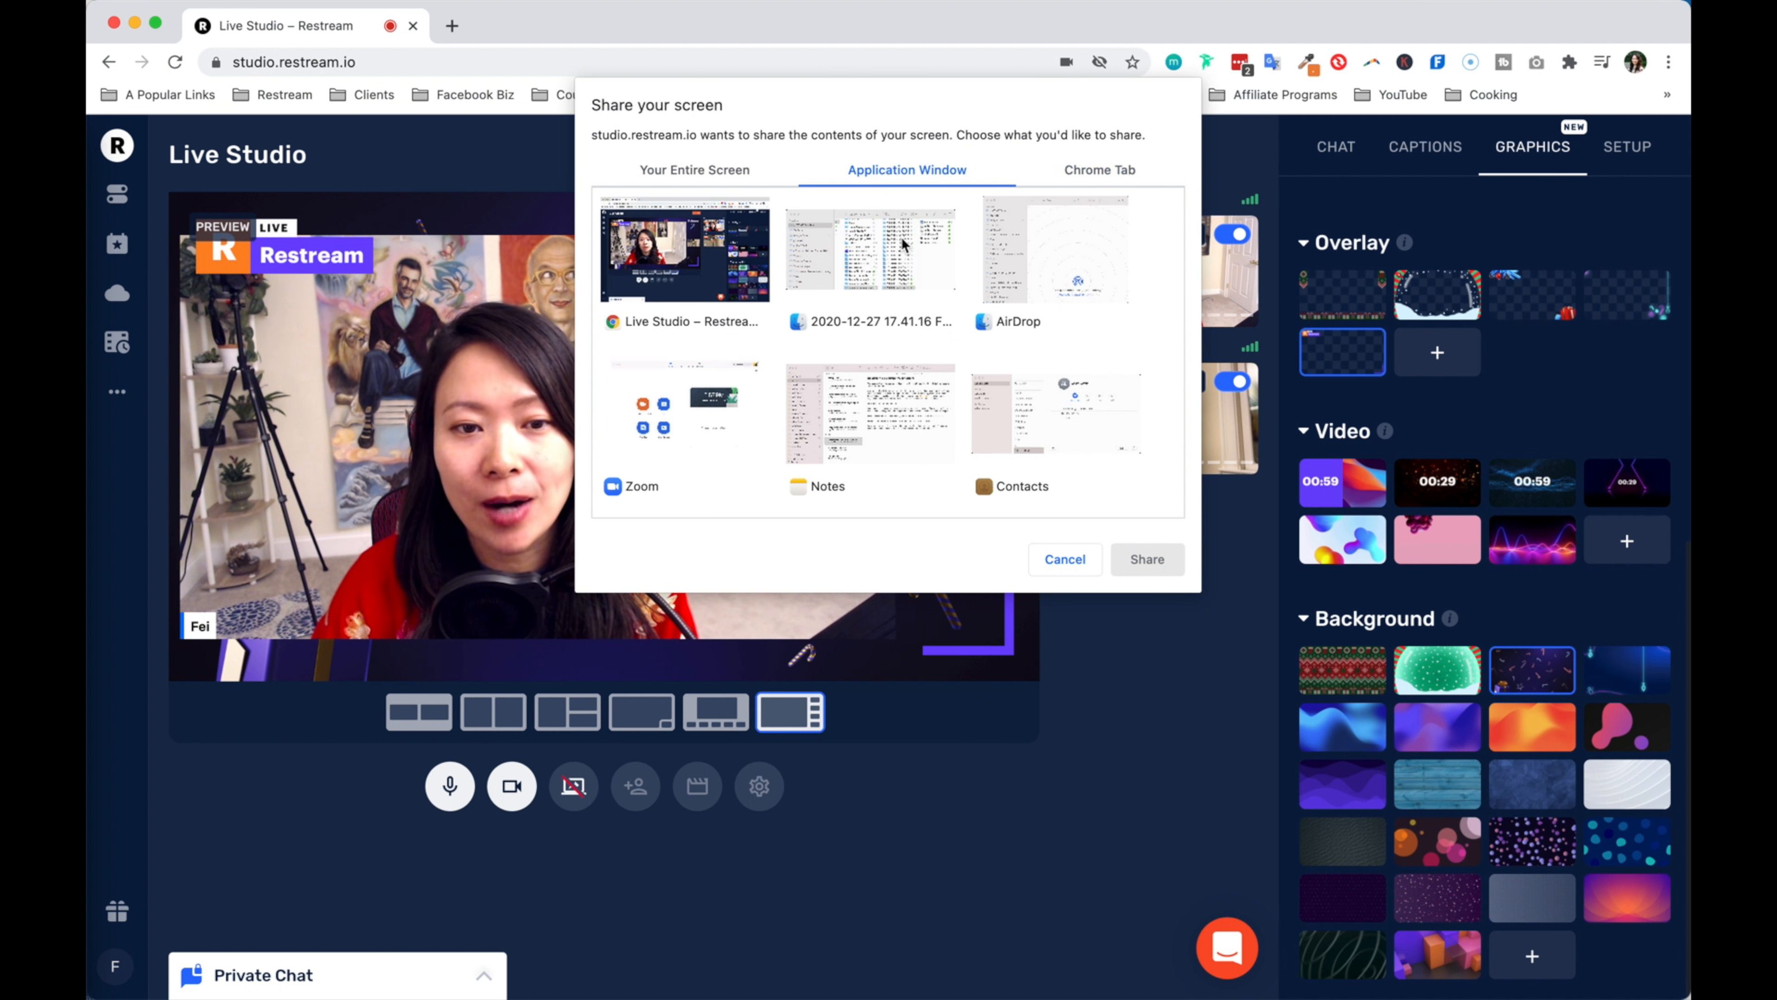
pyautogui.scroll(-5, 870, 429)
pyautogui.scroll(2, 1073, 421)
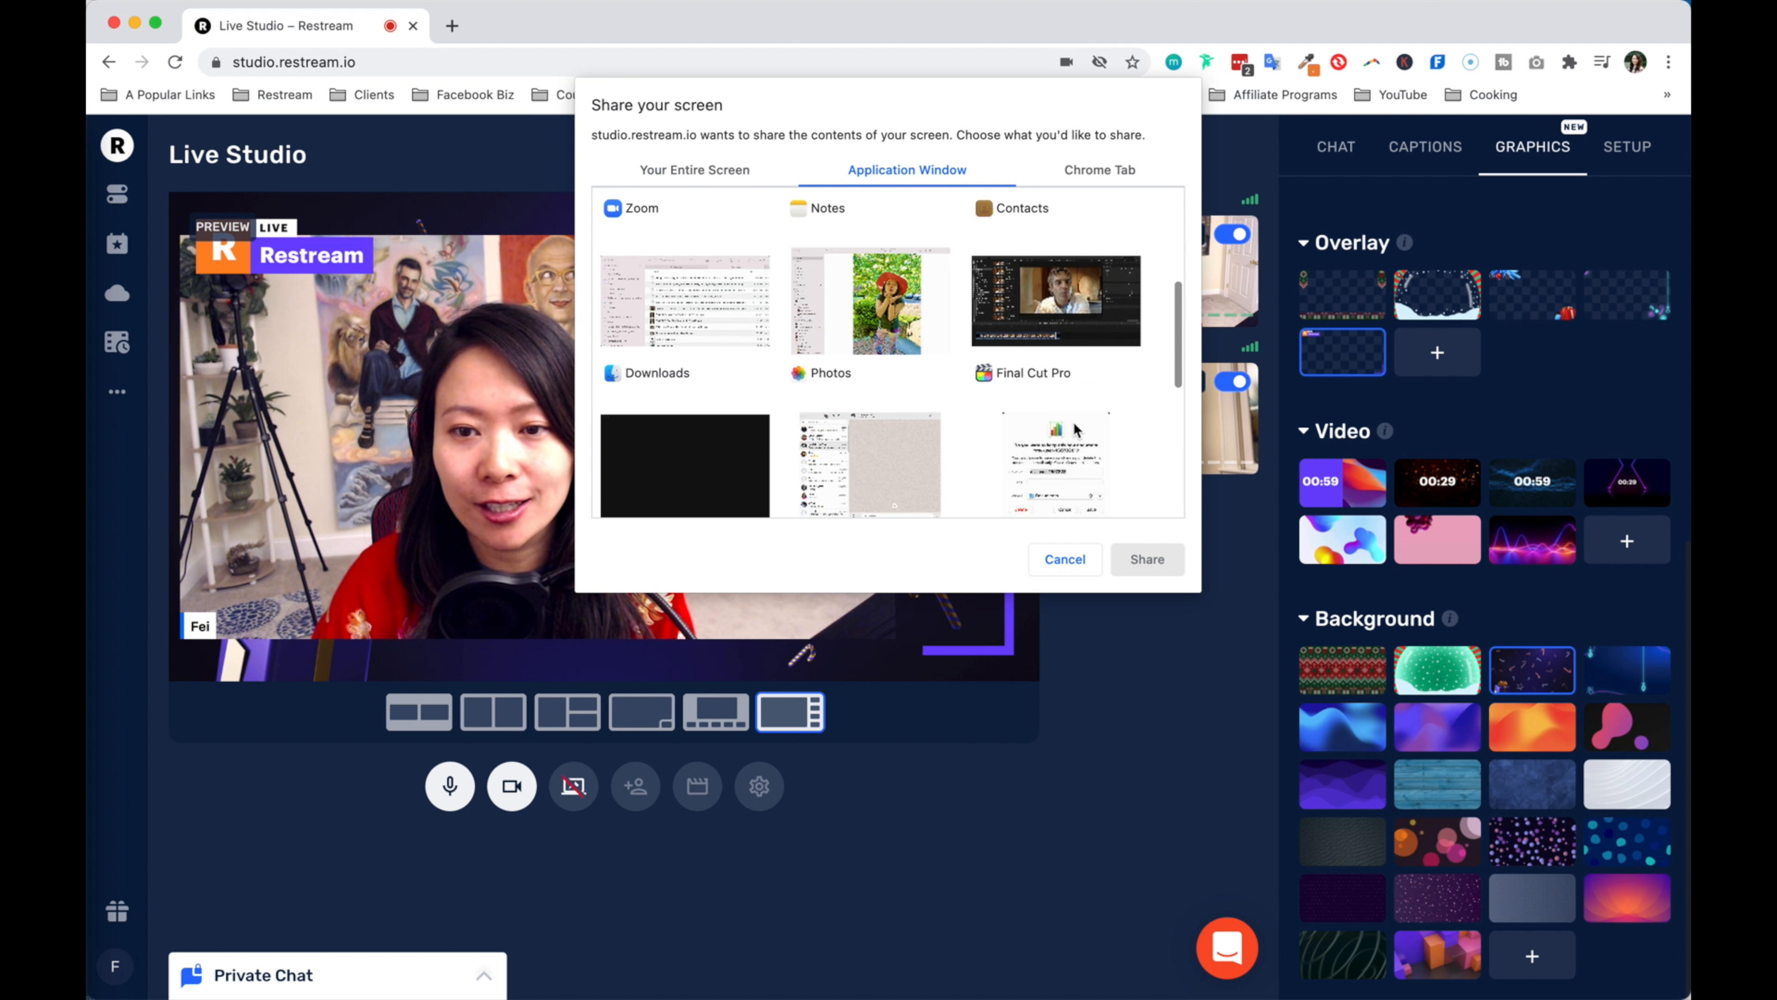
pyautogui.scroll(-6, 1076, 421)
pyautogui.scroll(3, 1081, 421)
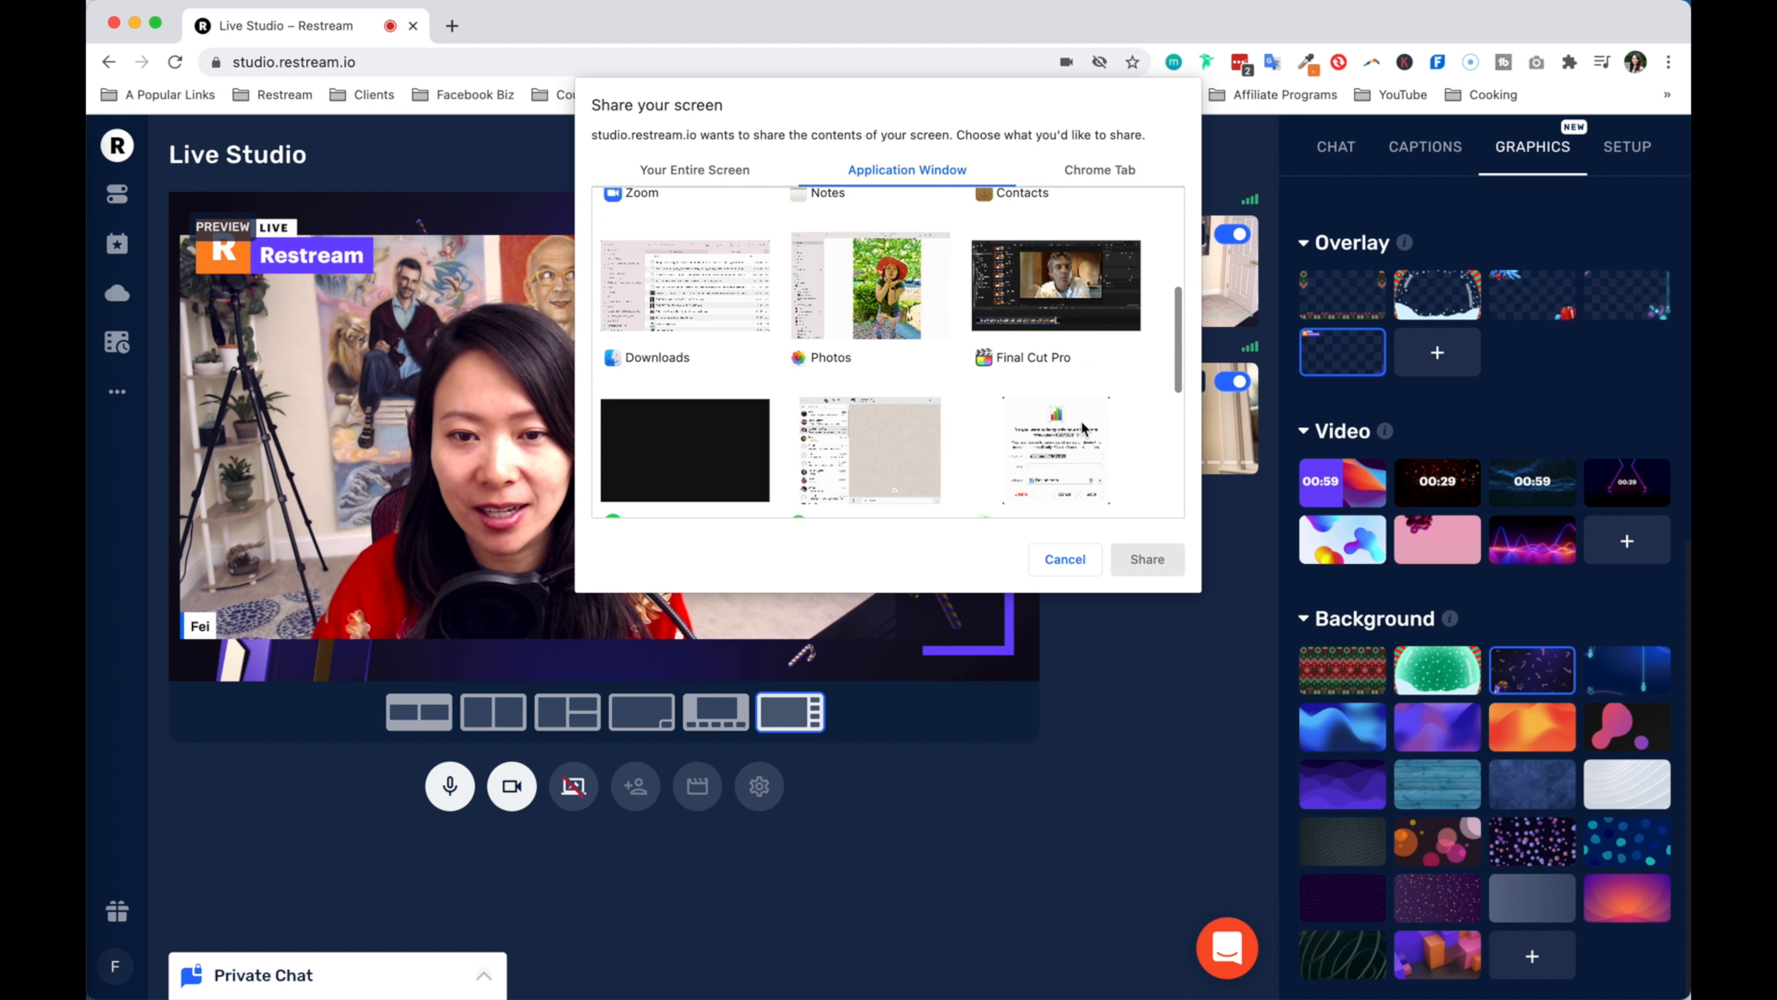
pyautogui.click(914, 327)
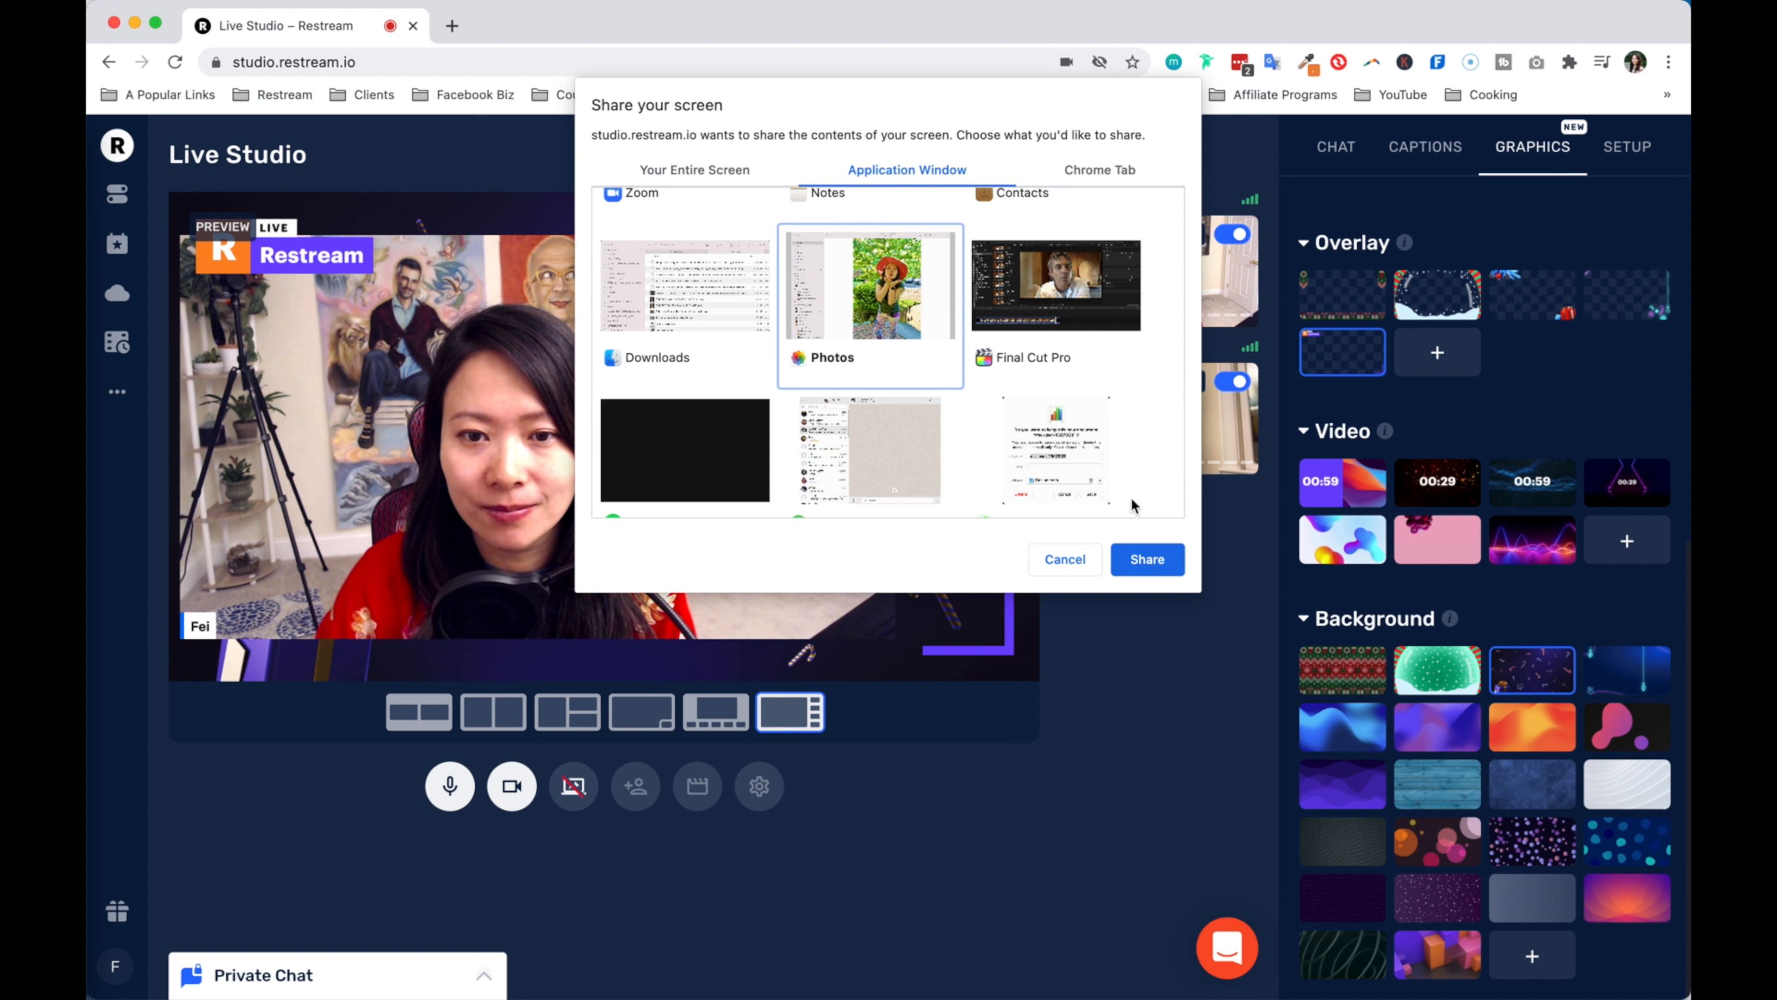
pyautogui.click(1154, 561)
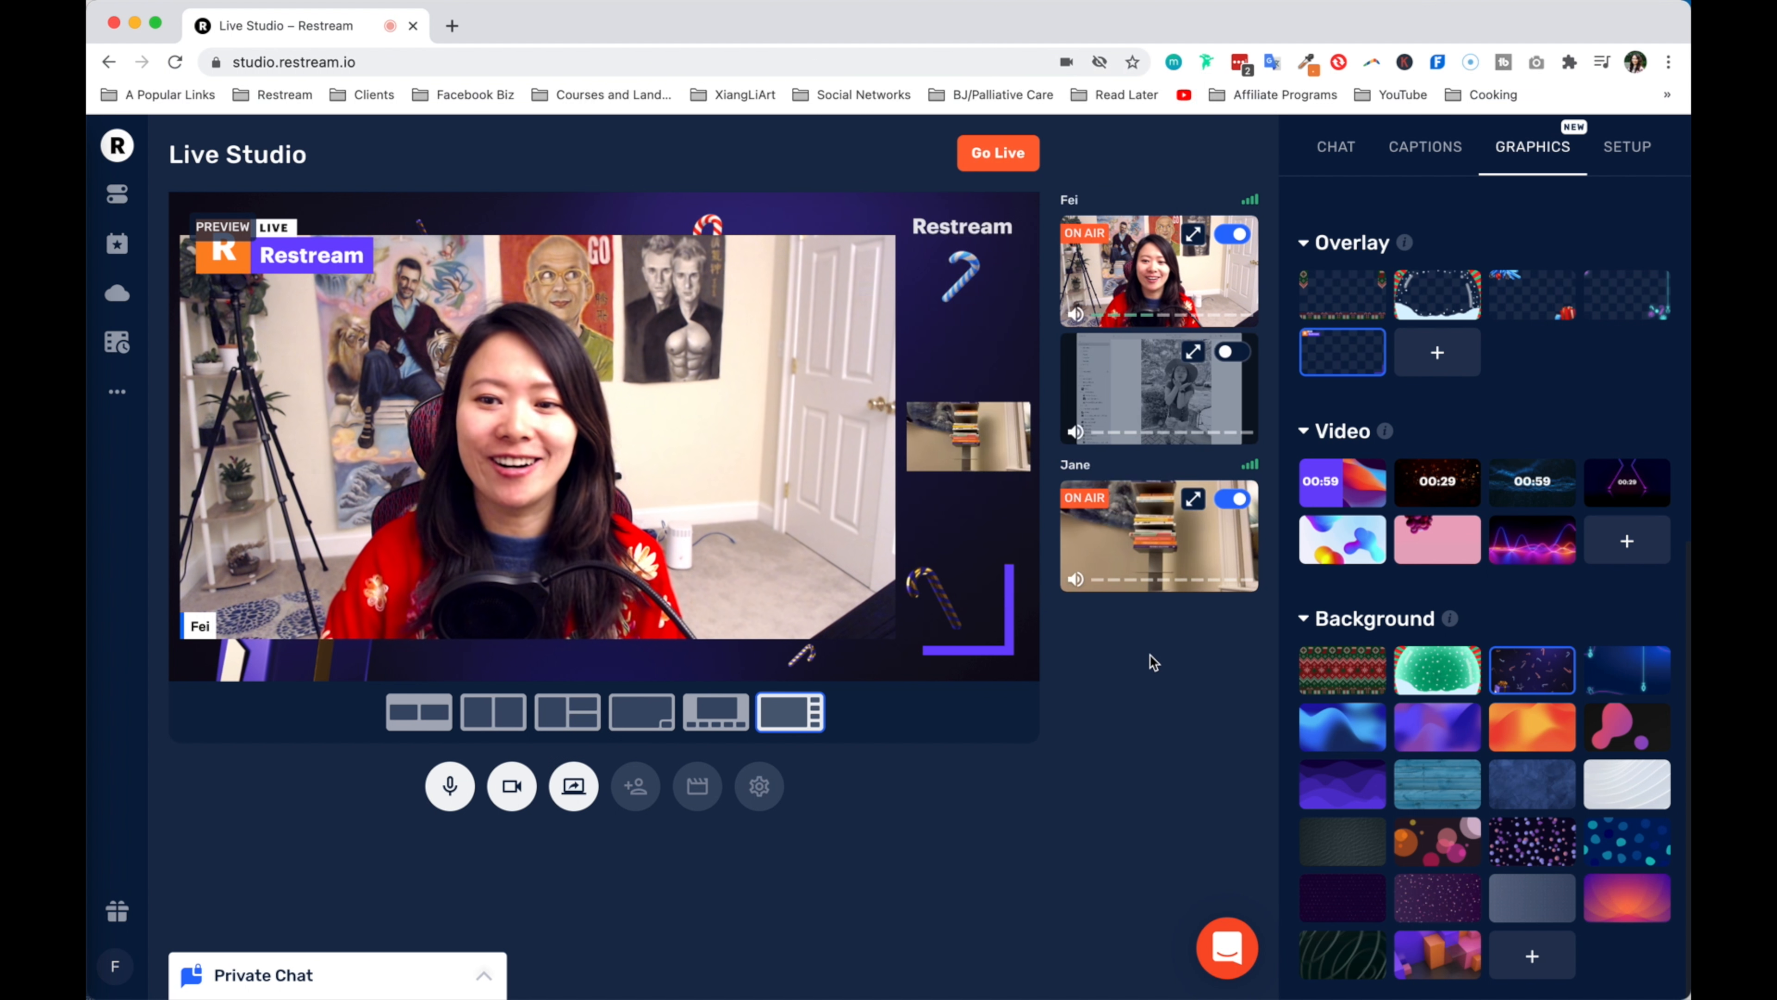
pyautogui.click(1230, 352)
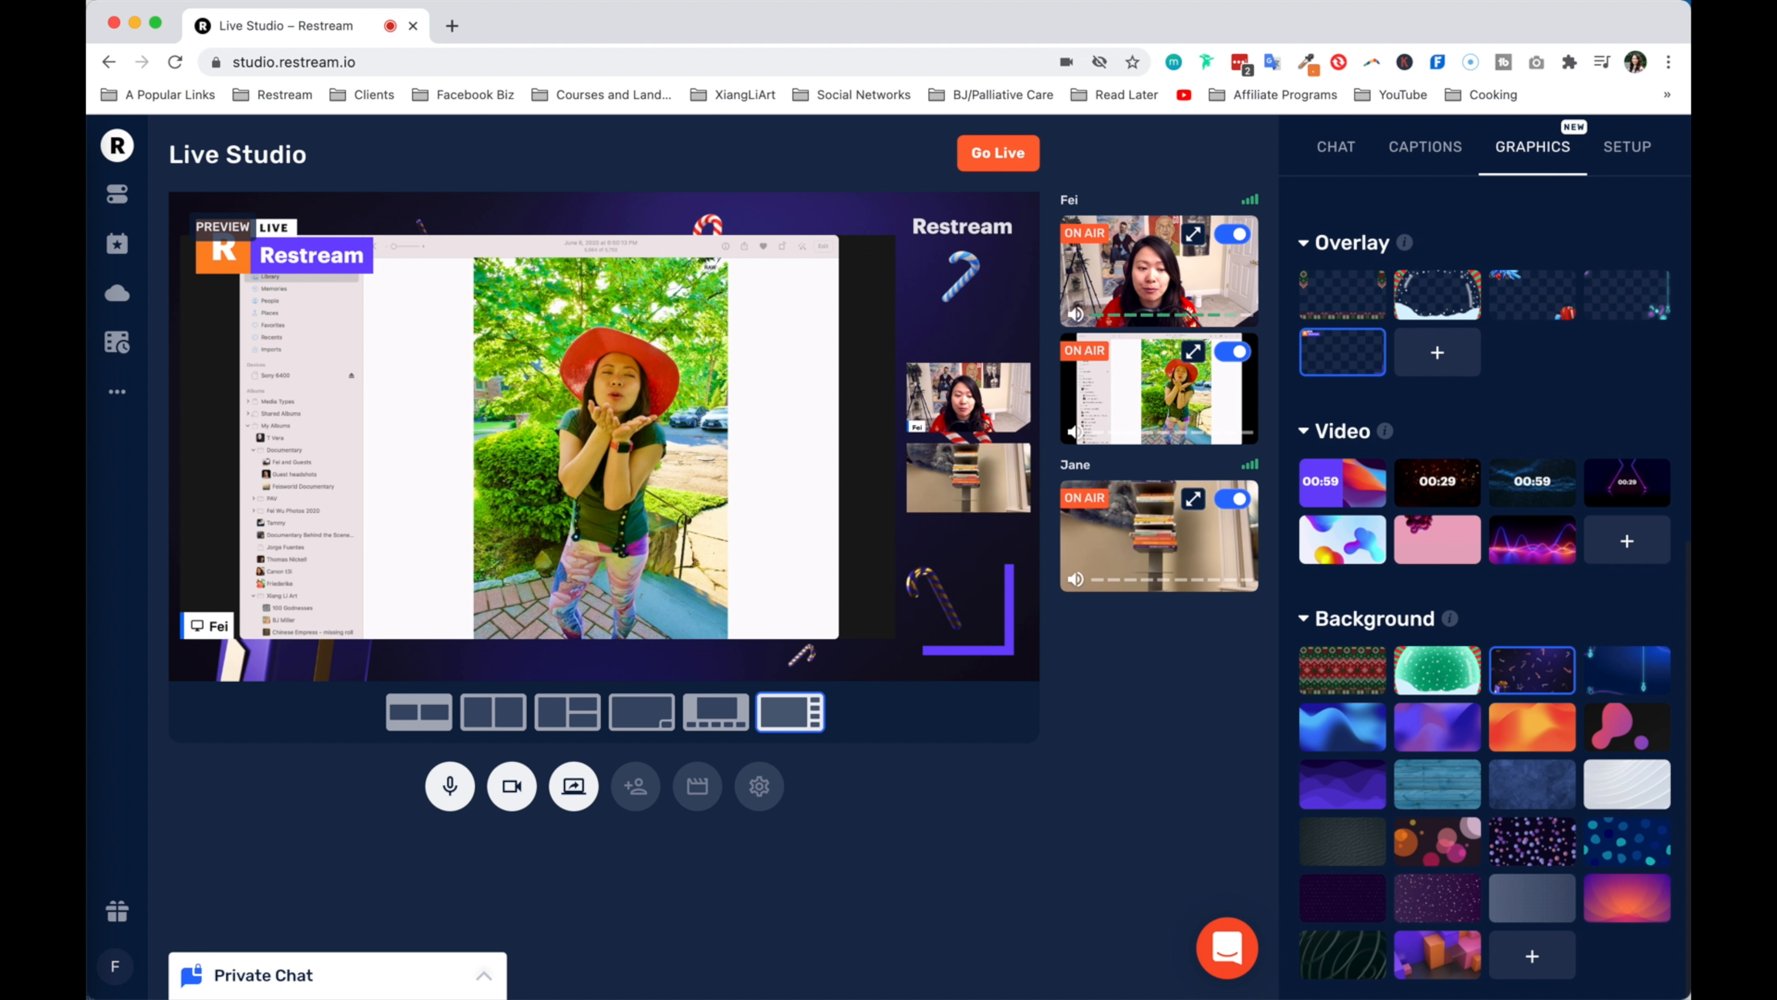
# - Try the layout with one large frame beside two stacked frames, swapping the sources between the frames
pyautogui.click(567, 712)
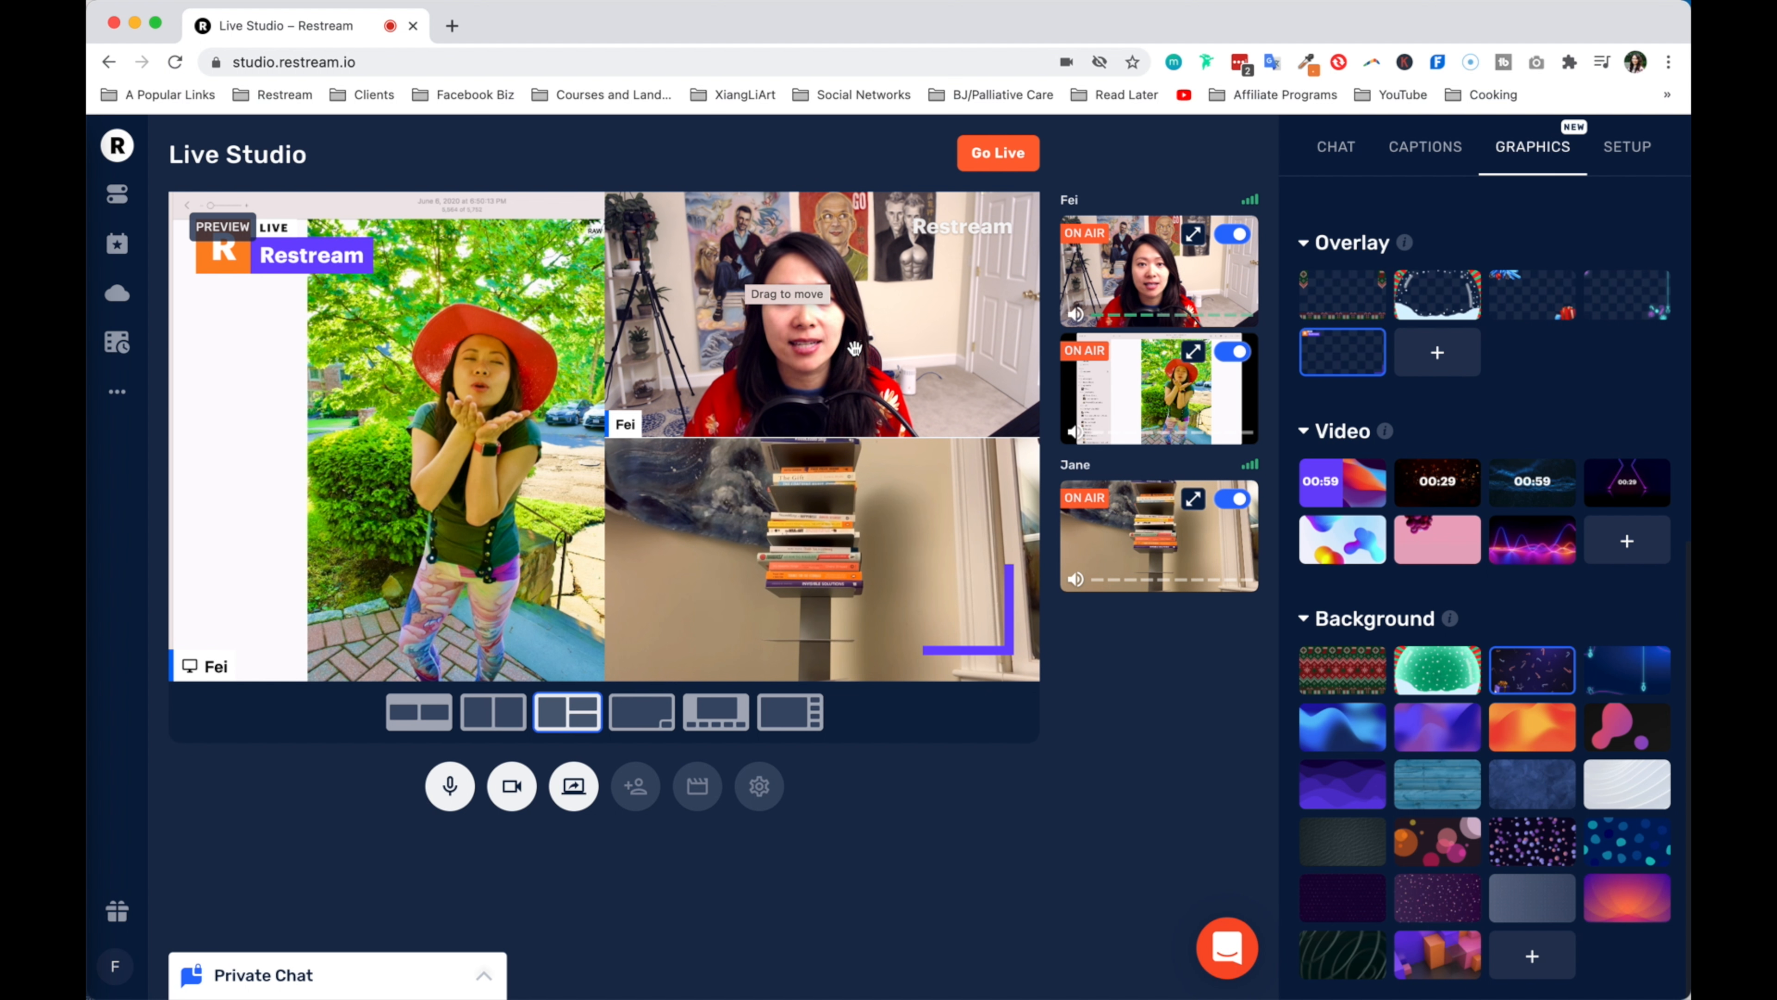
pyautogui.moveTo(836, 333); pyautogui.dragTo(413, 350)
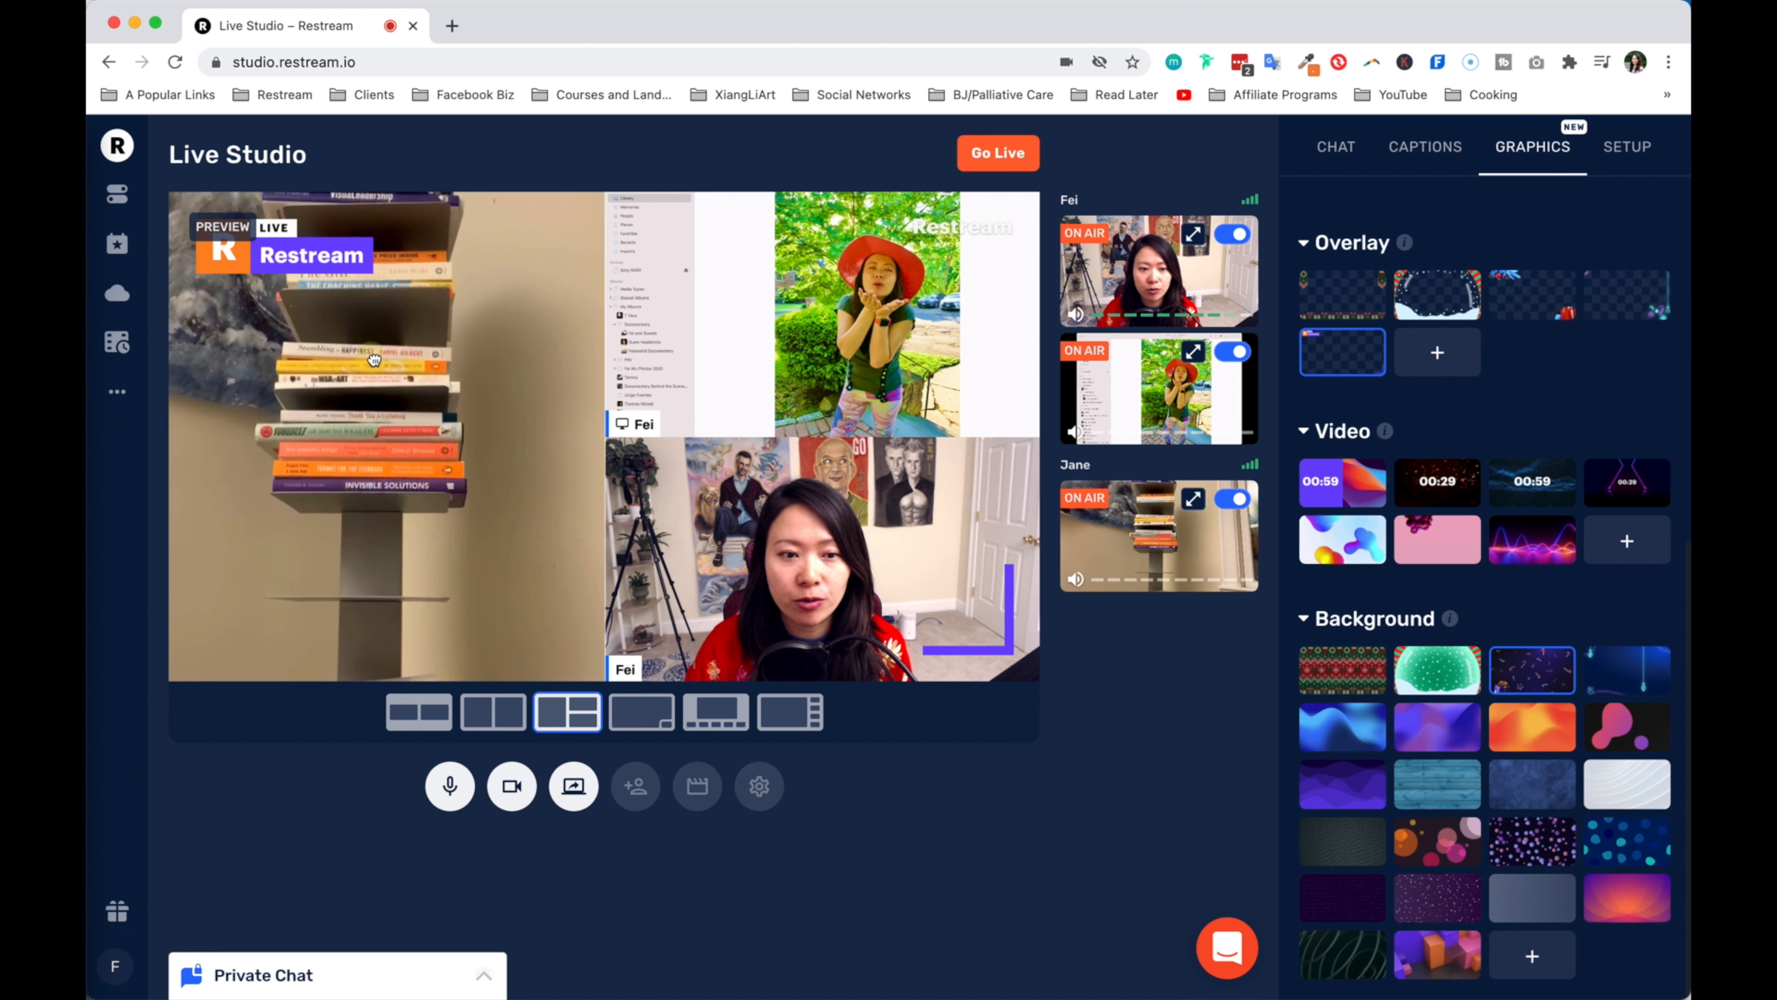
pyautogui.moveTo(393, 434); pyautogui.dragTo(818, 301)
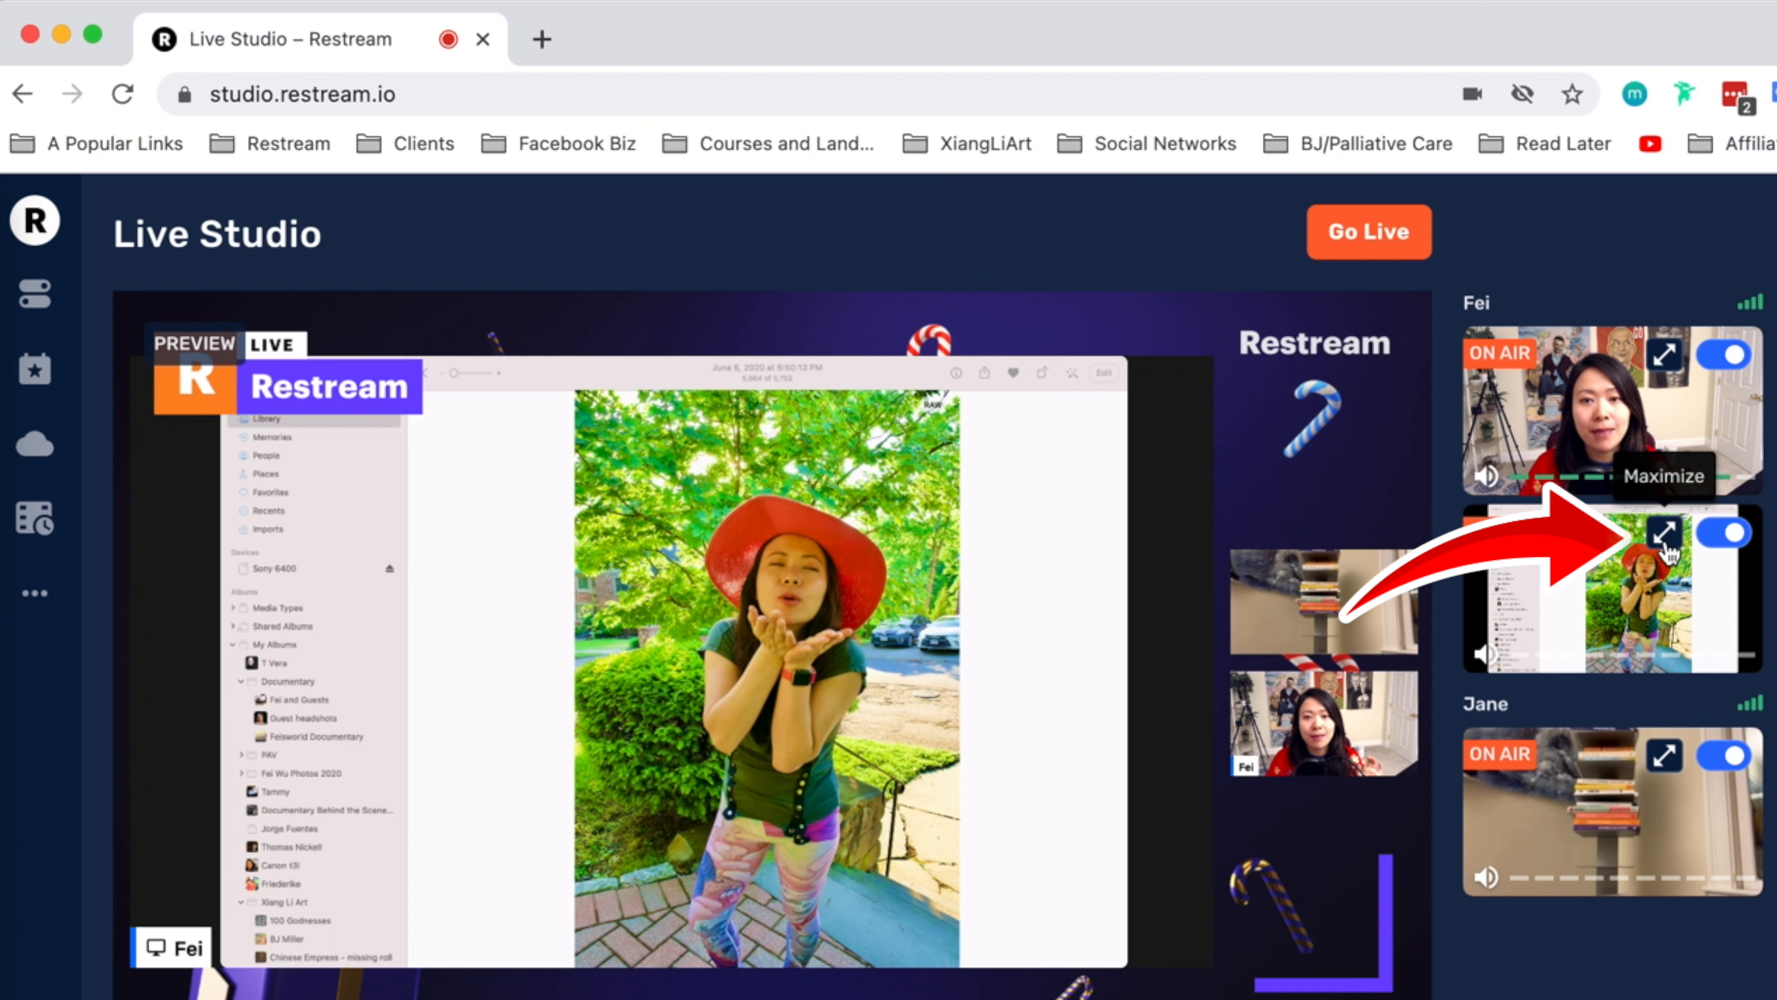
# - Maximize the shared Photos window and try several stage backgrounds, ending with the purple-and-orange cubes one
pyautogui.click(1668, 548)
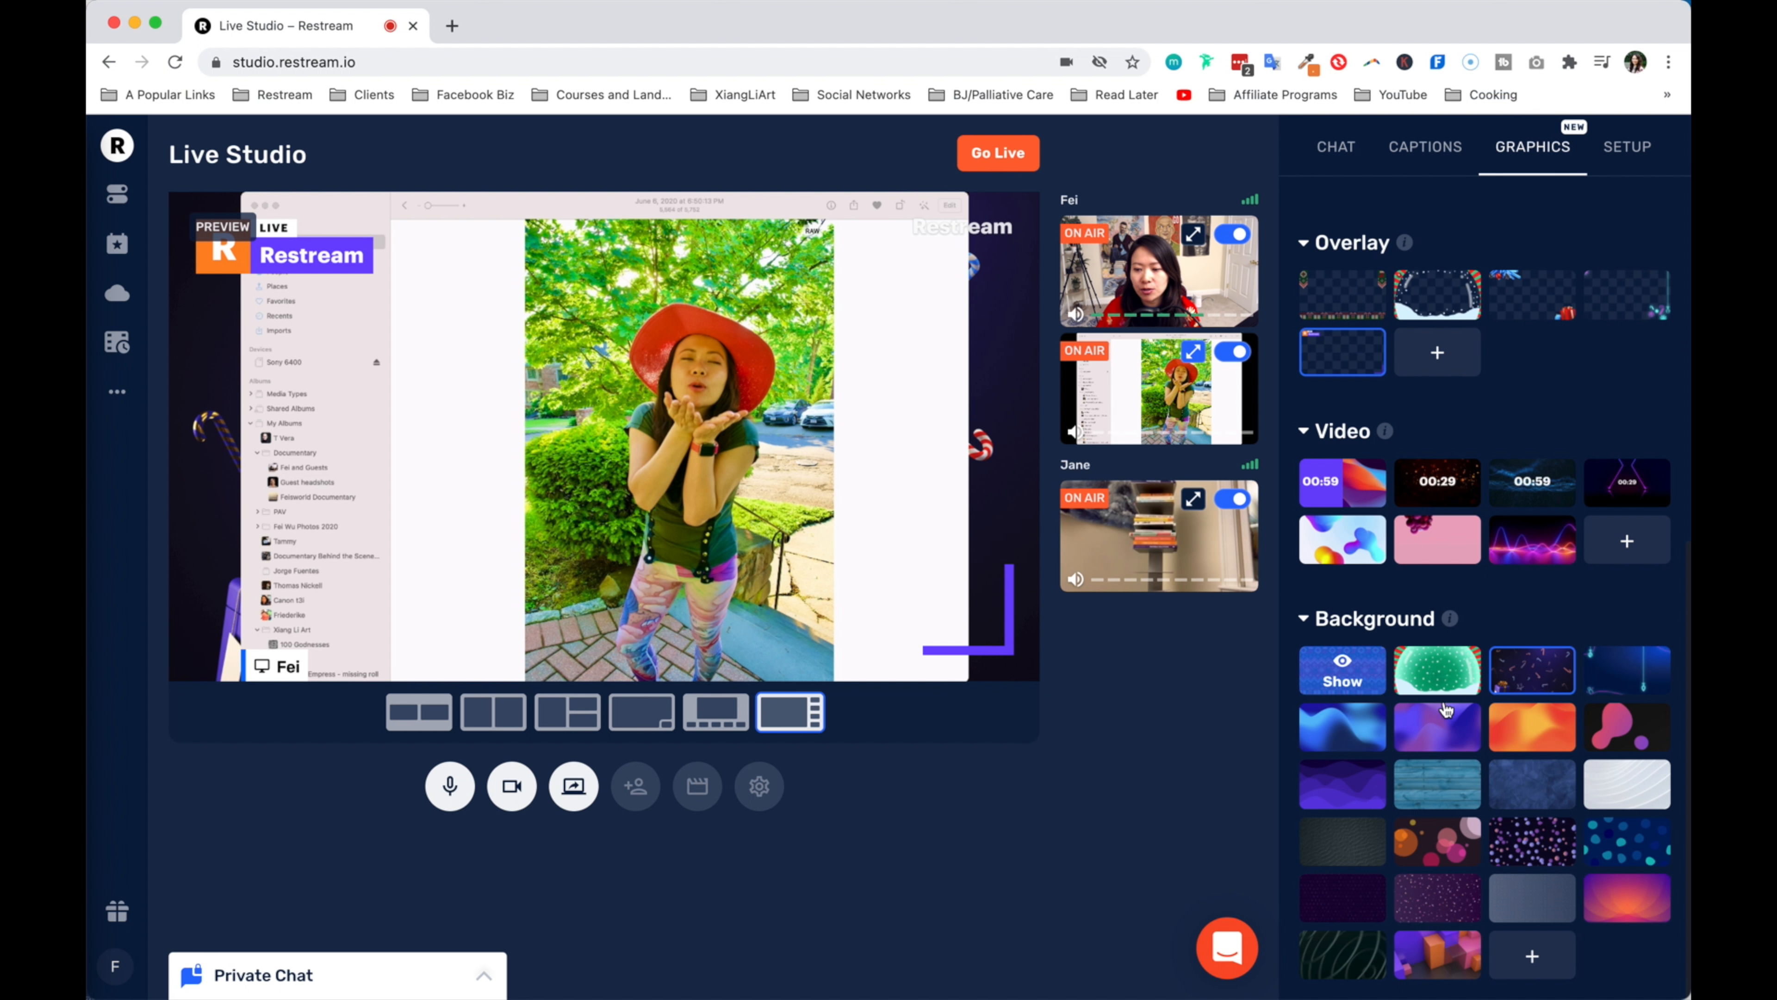
pyautogui.moveTo(1373, 727)
pyautogui.click(1453, 679)
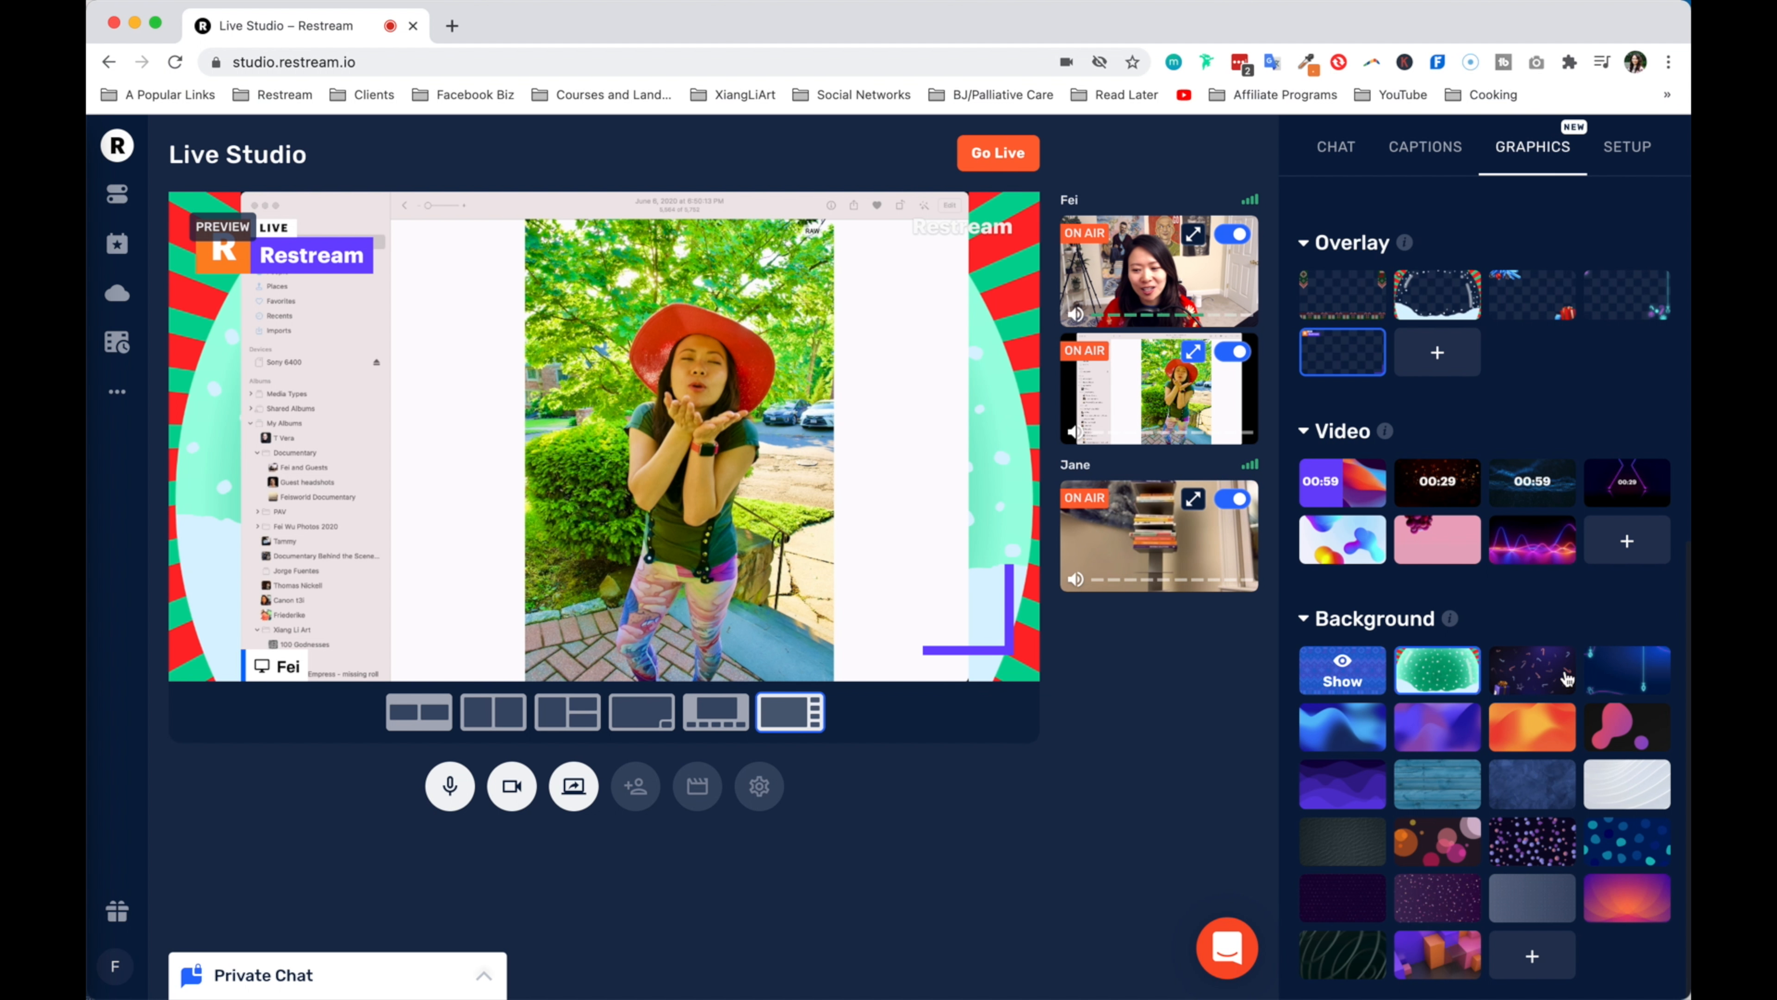
pyautogui.click(1626, 735)
pyautogui.click(1627, 677)
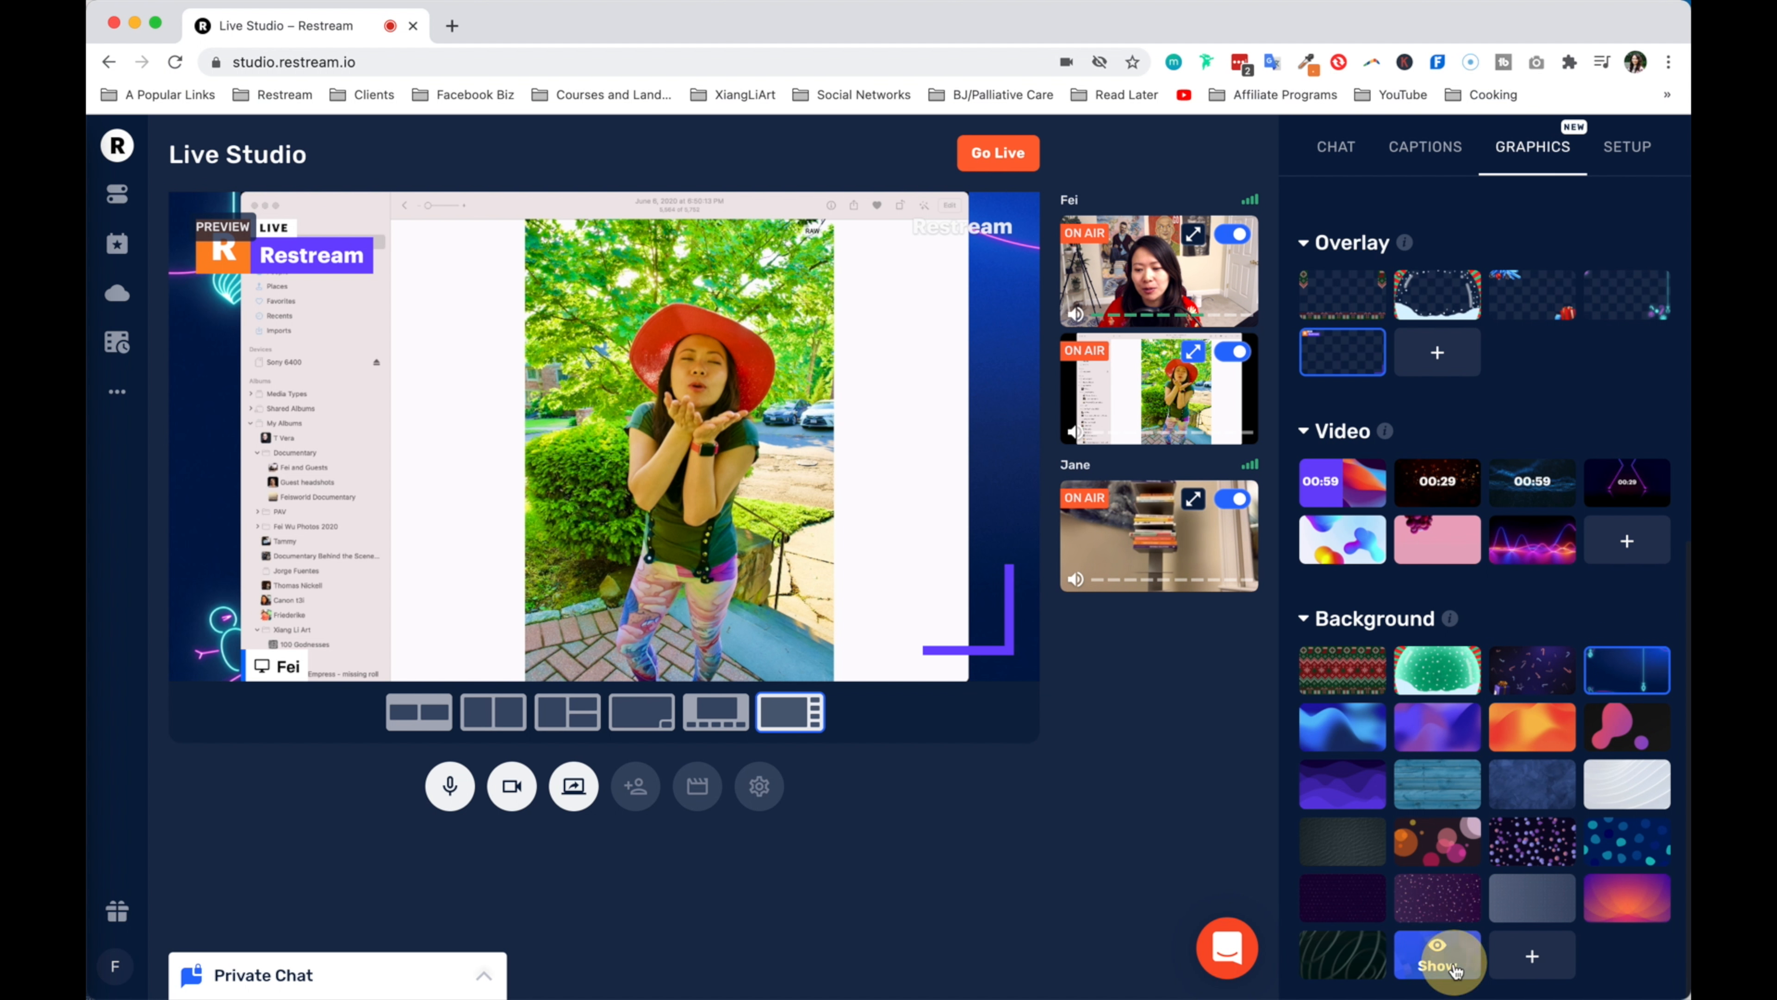
pyautogui.click(1440, 954)
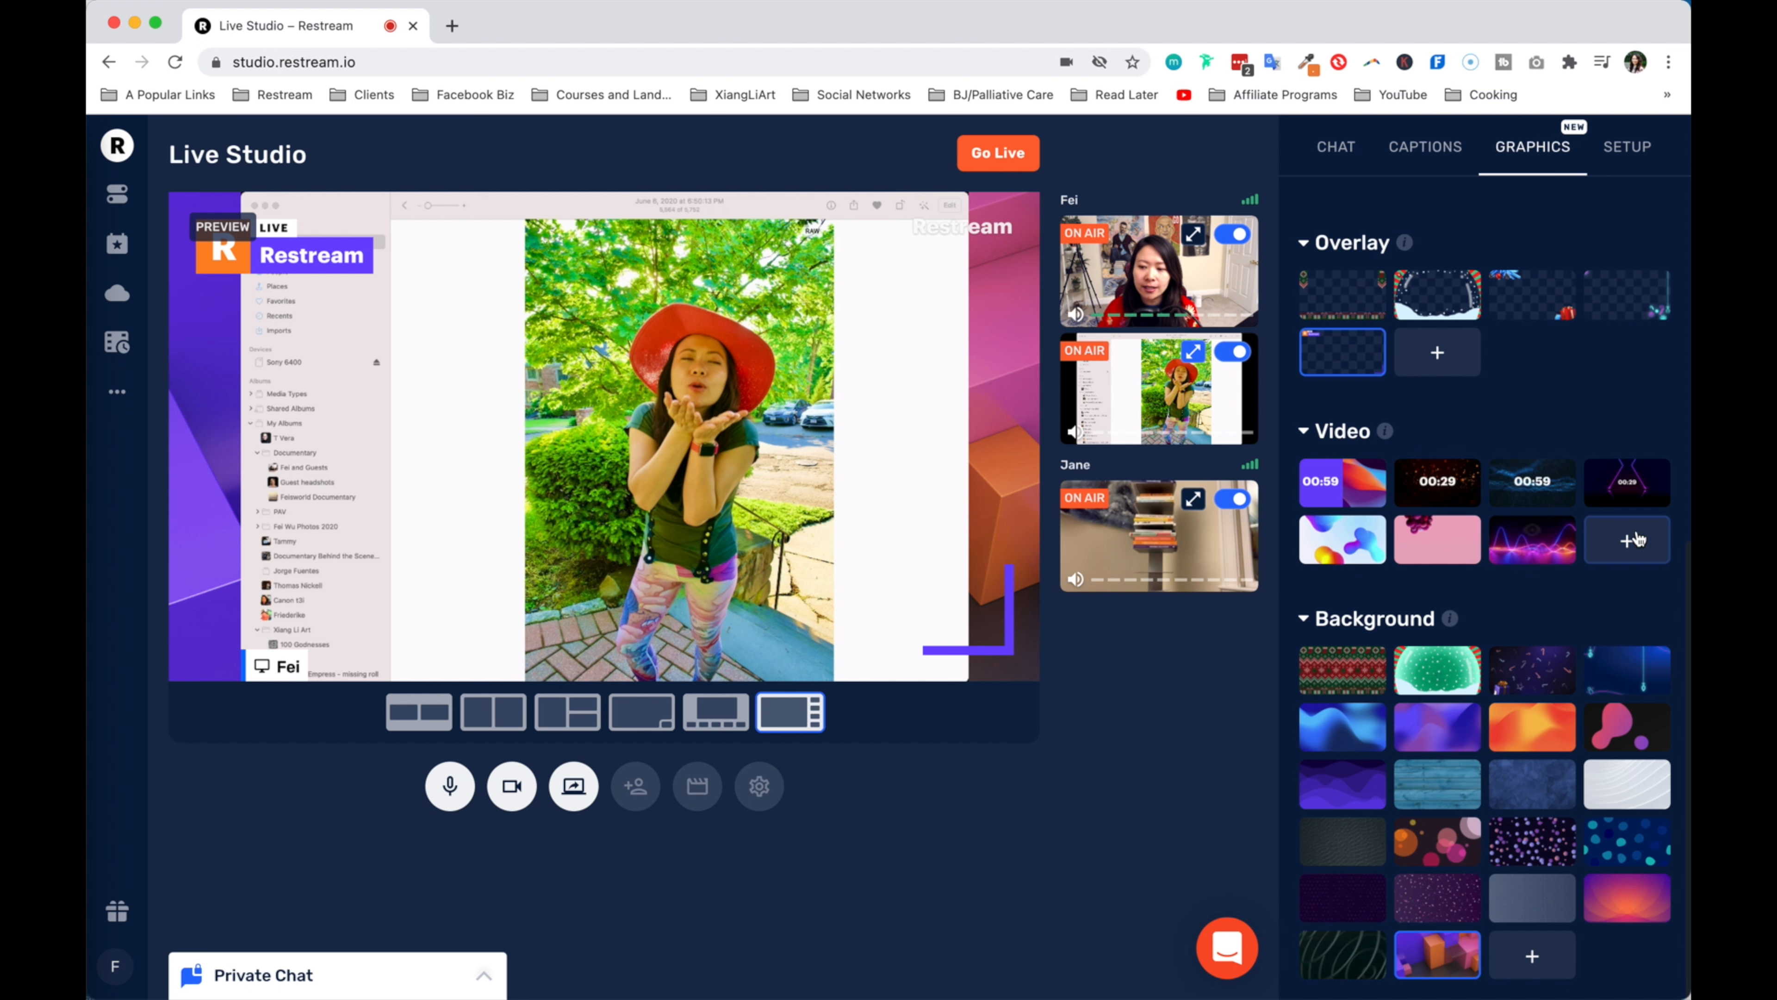
# - Try the 00:59 and 00:29 countdown videos, and play the video of colourful floating blobs on the stage
pyautogui.scroll(1, 1647, 552)
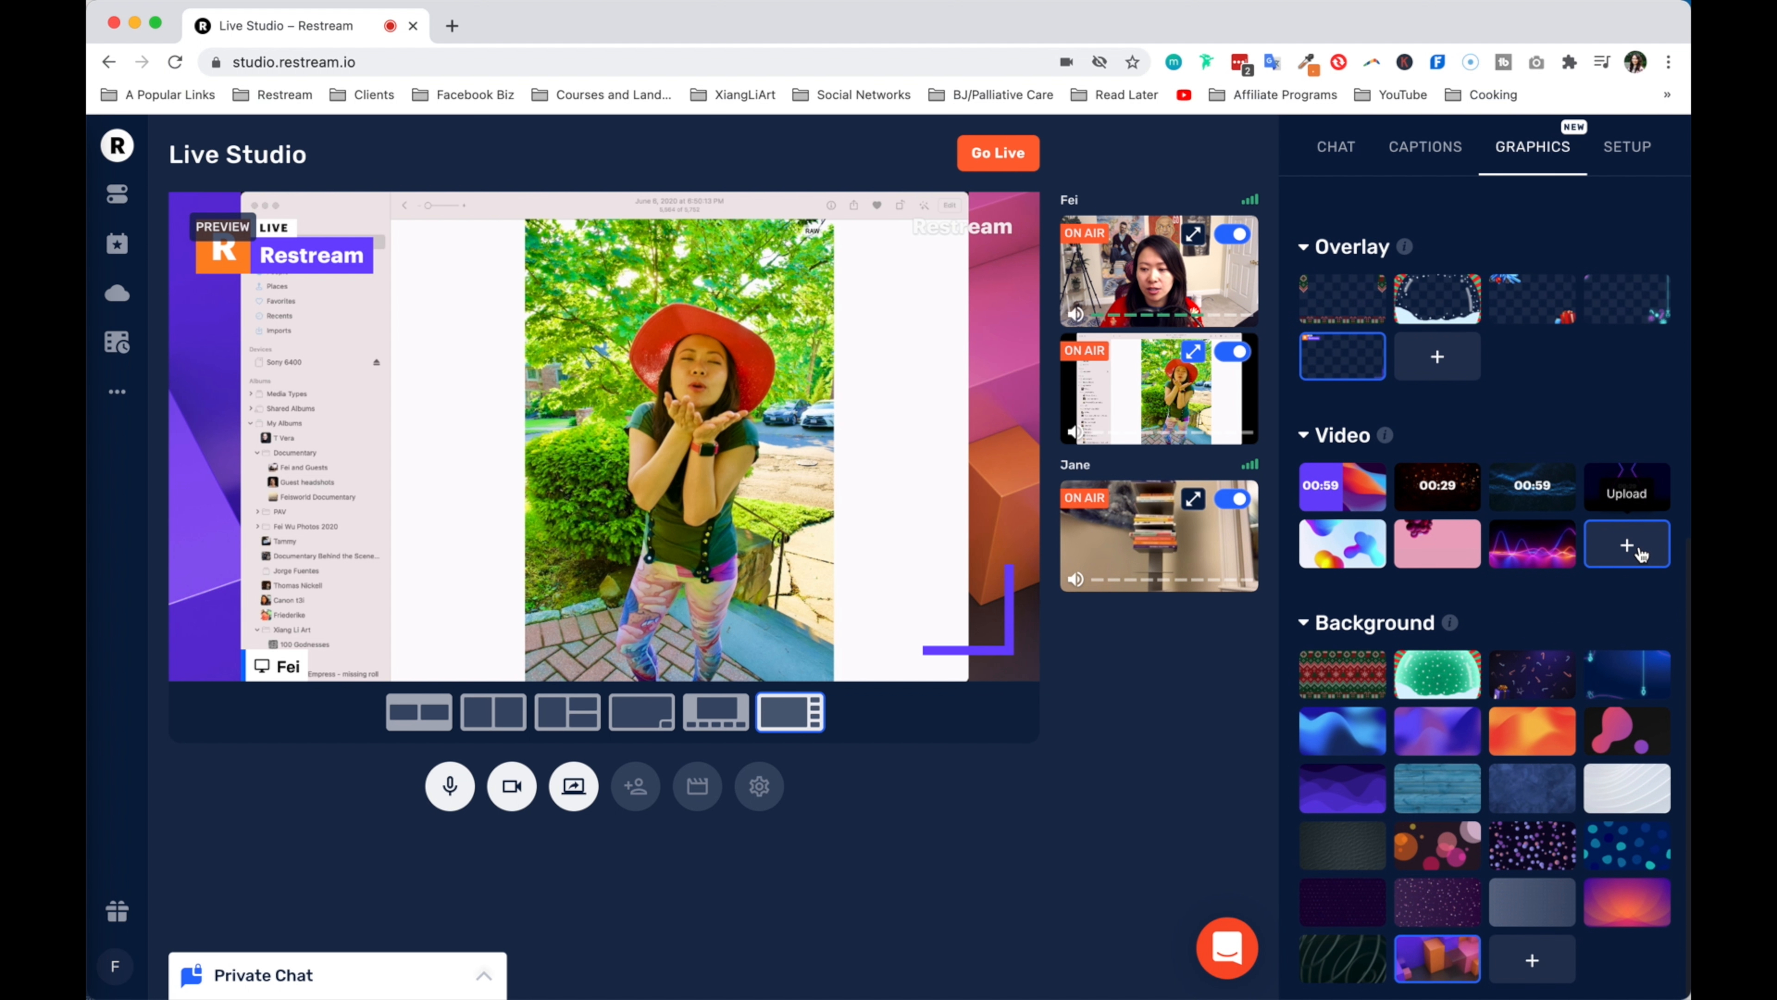
pyautogui.moveTo(1361, 492)
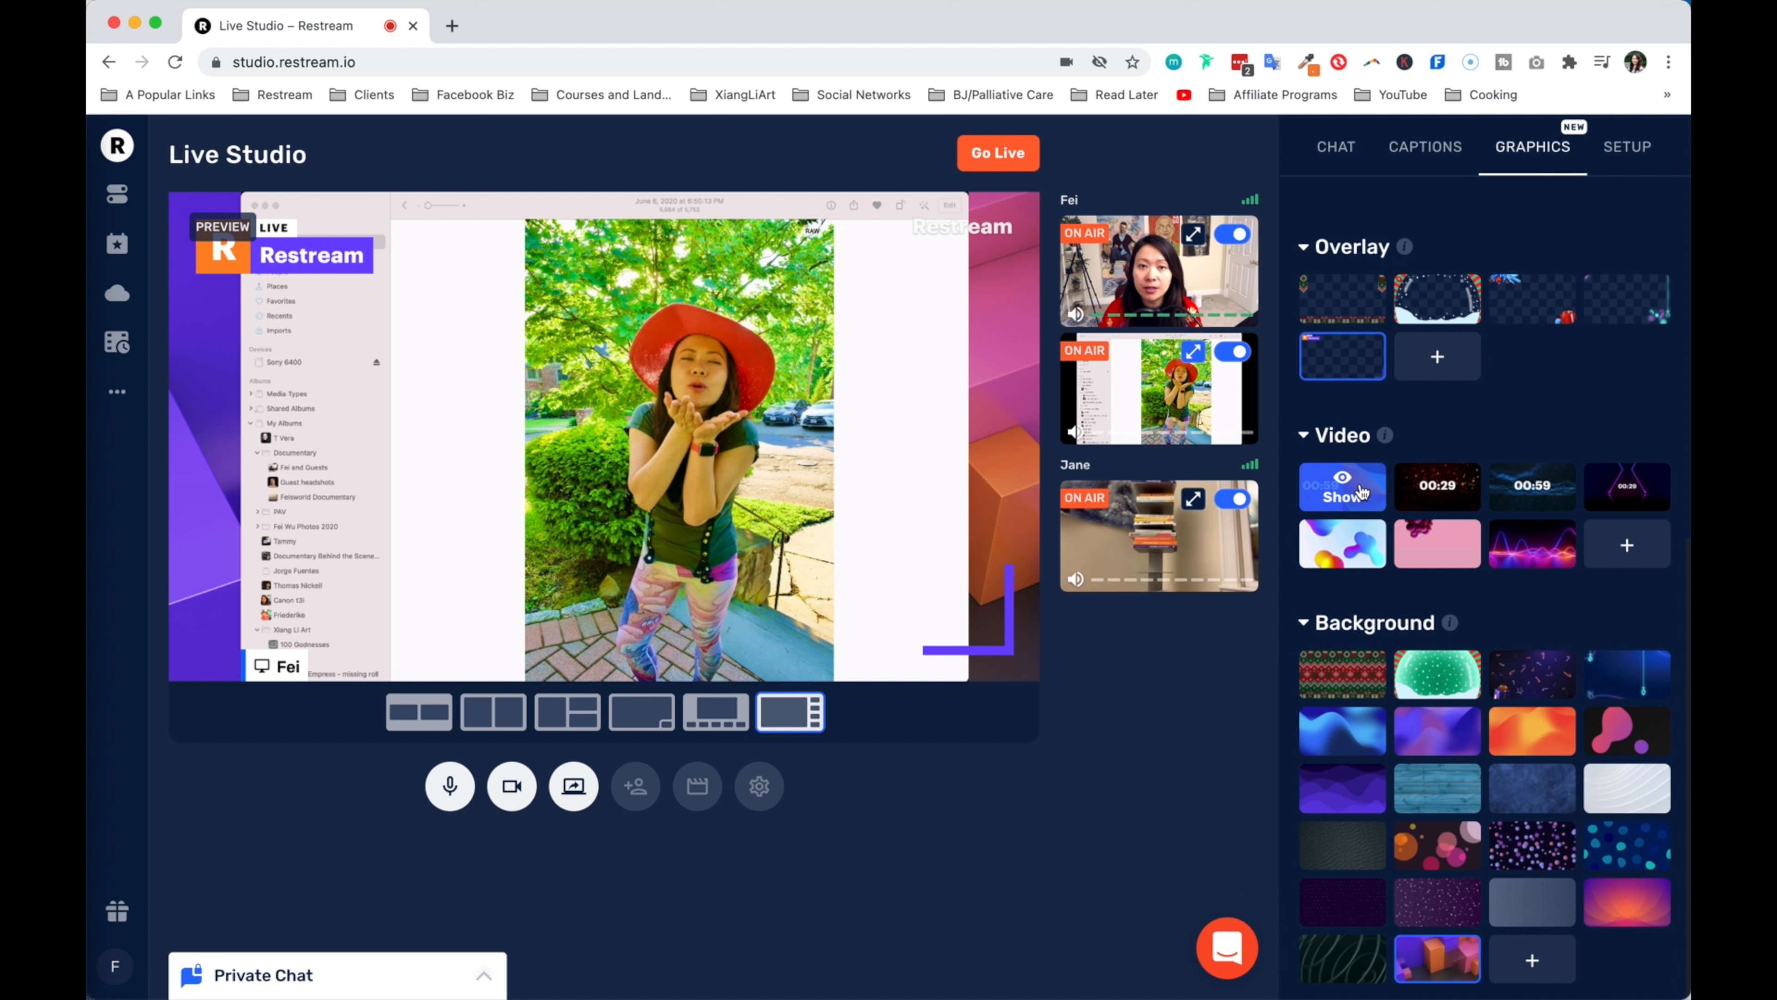
pyautogui.click(1359, 493)
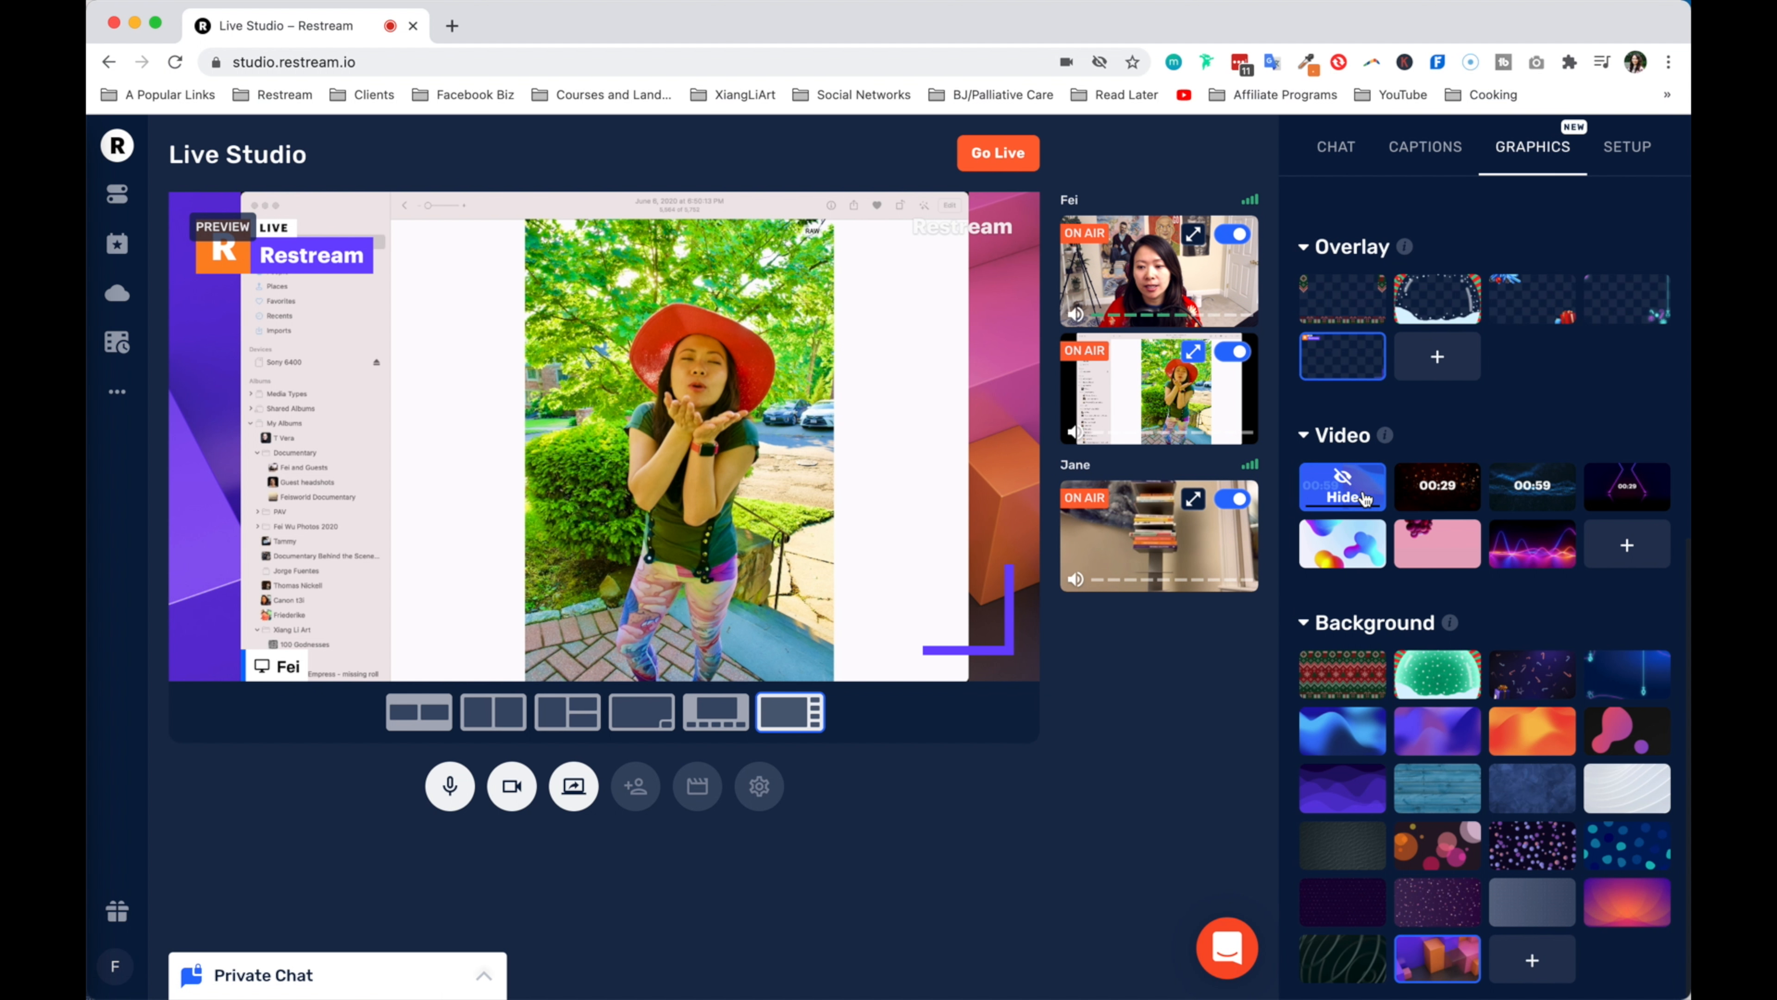
pyautogui.click(1444, 486)
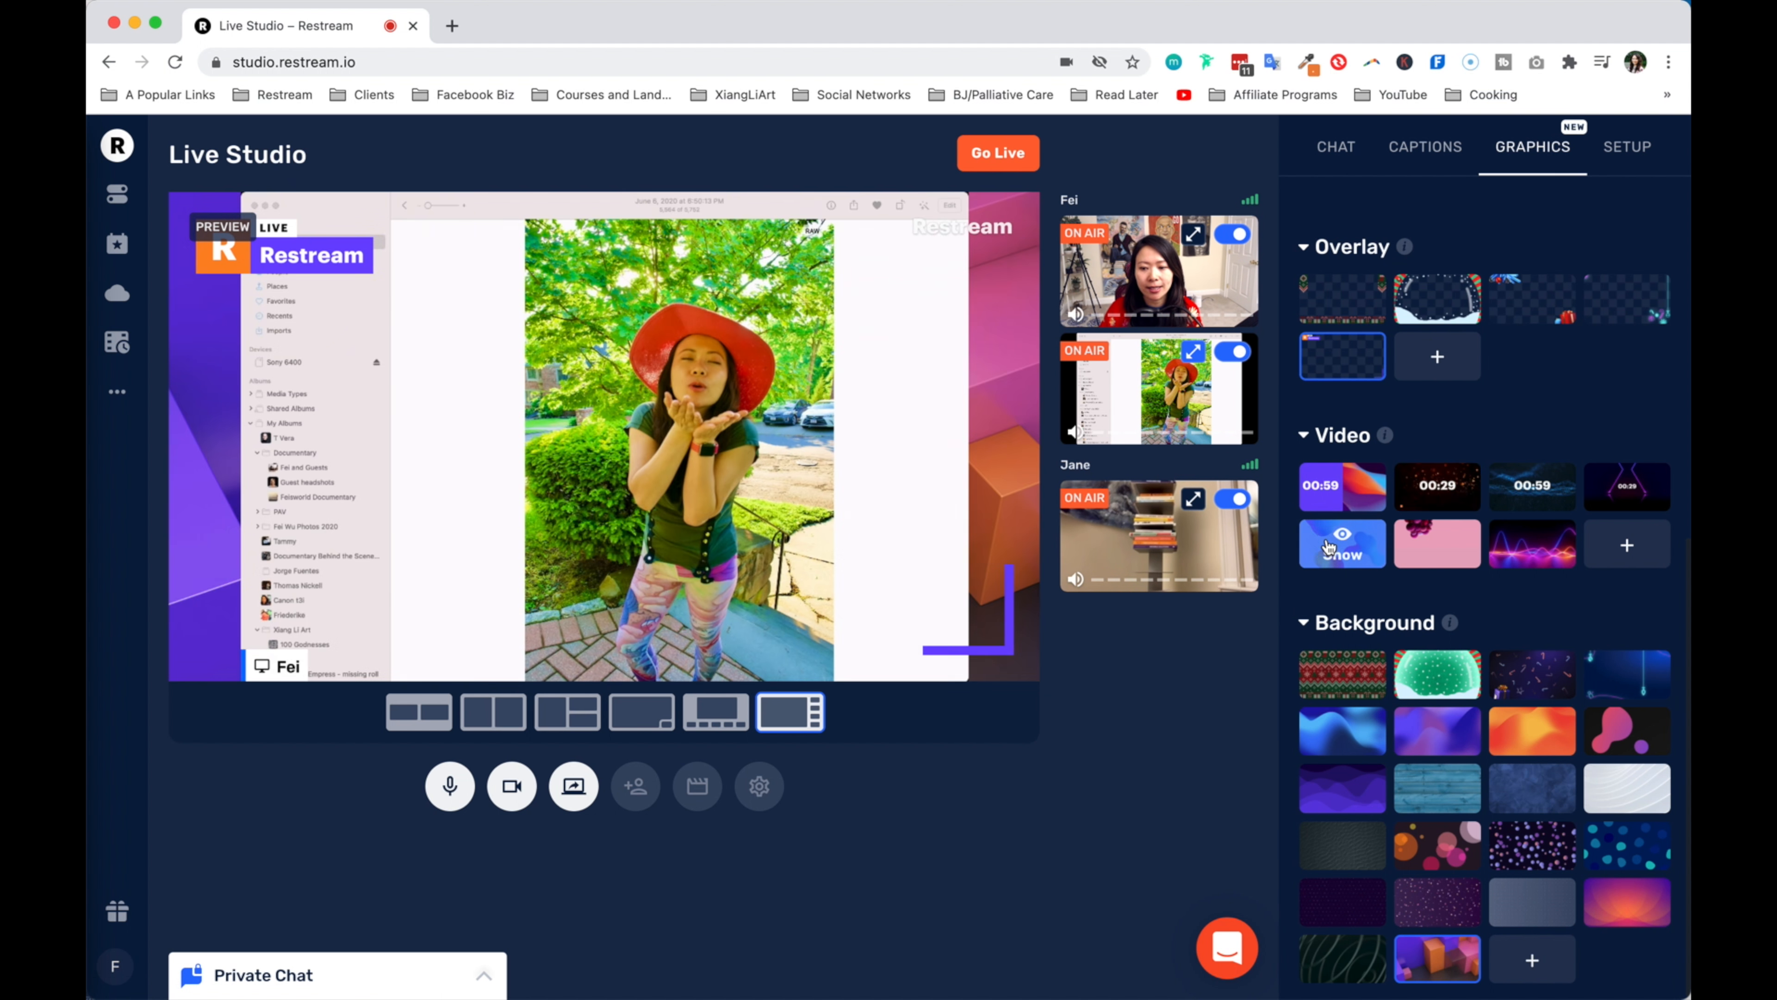
pyautogui.moveTo(1434, 553)
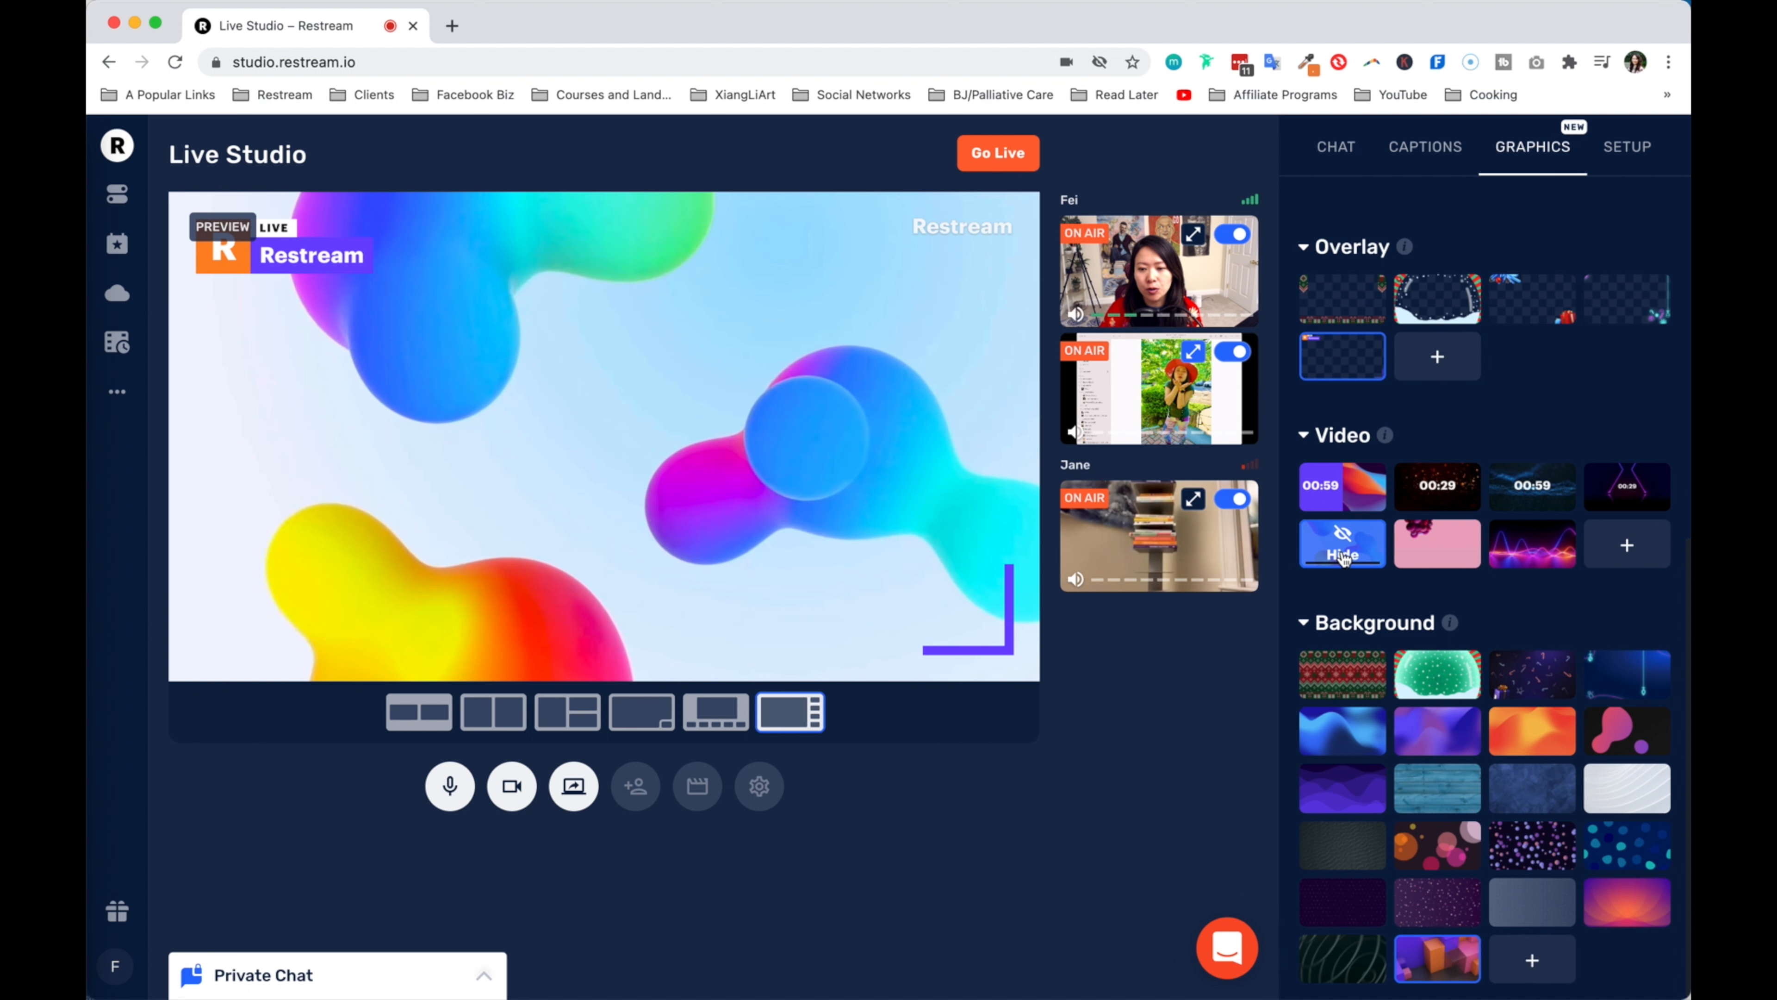
# - Try to upload a custom video, and maximize the host's camera on the stage
pyautogui.click(1639, 556)
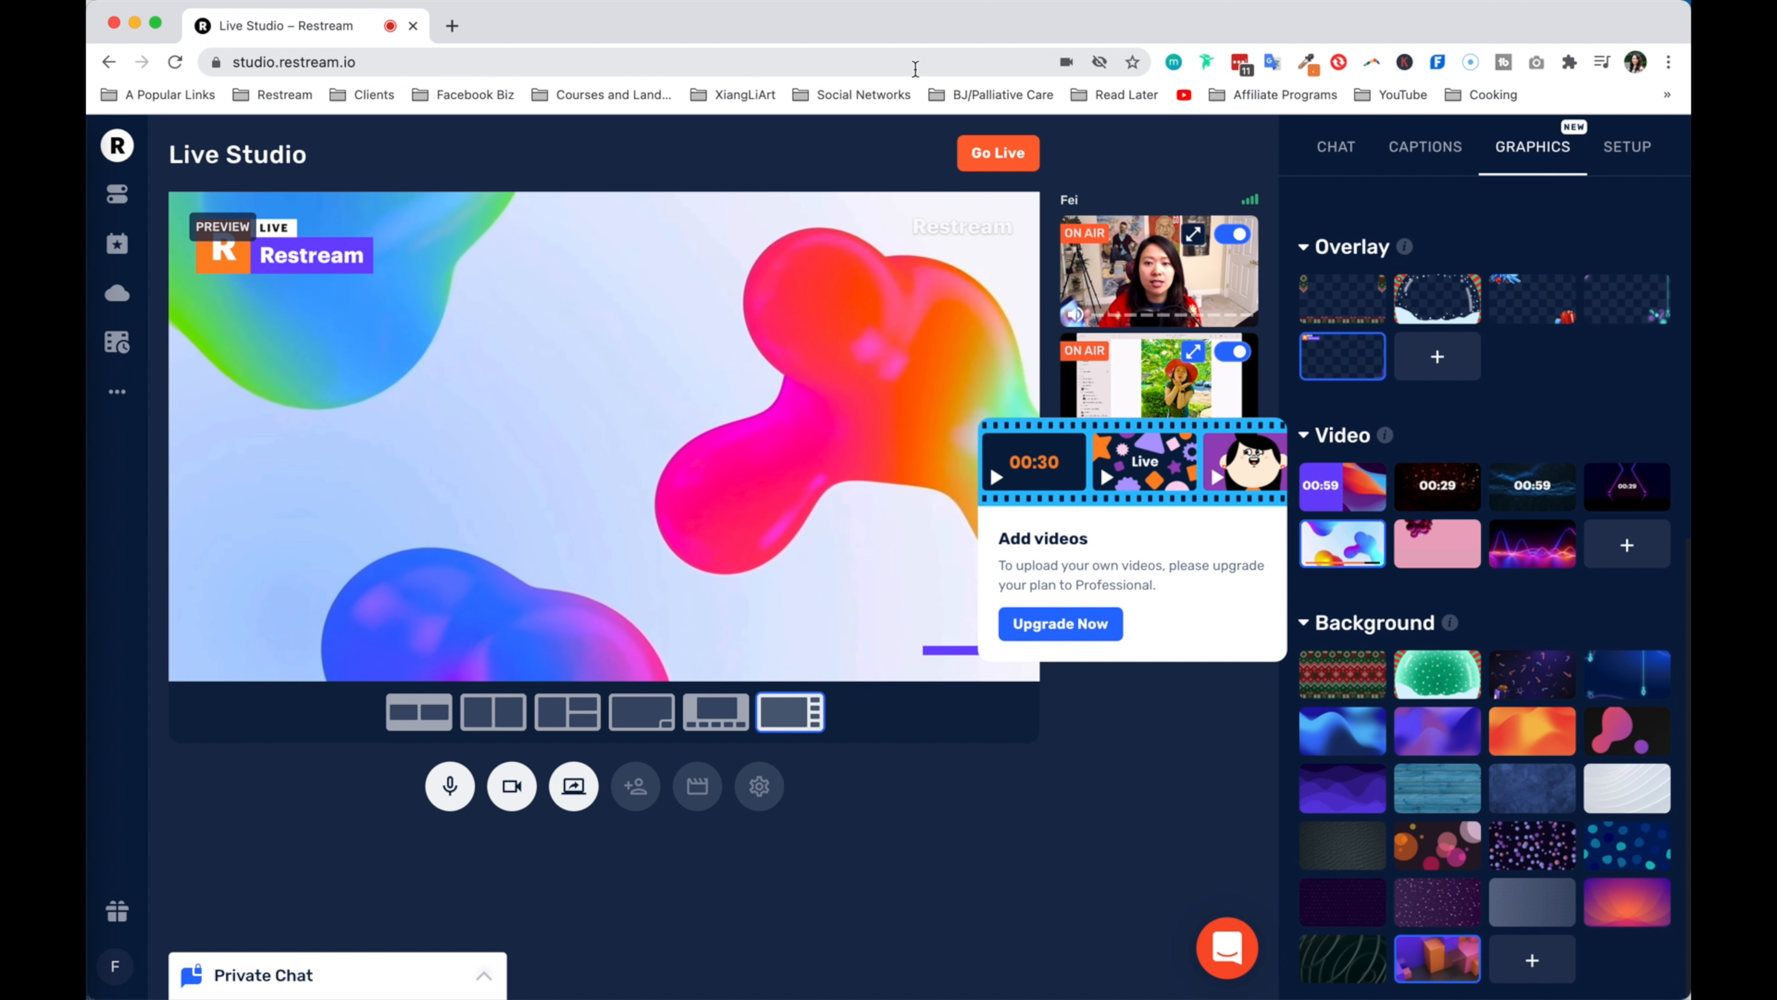
pyautogui.click(1194, 236)
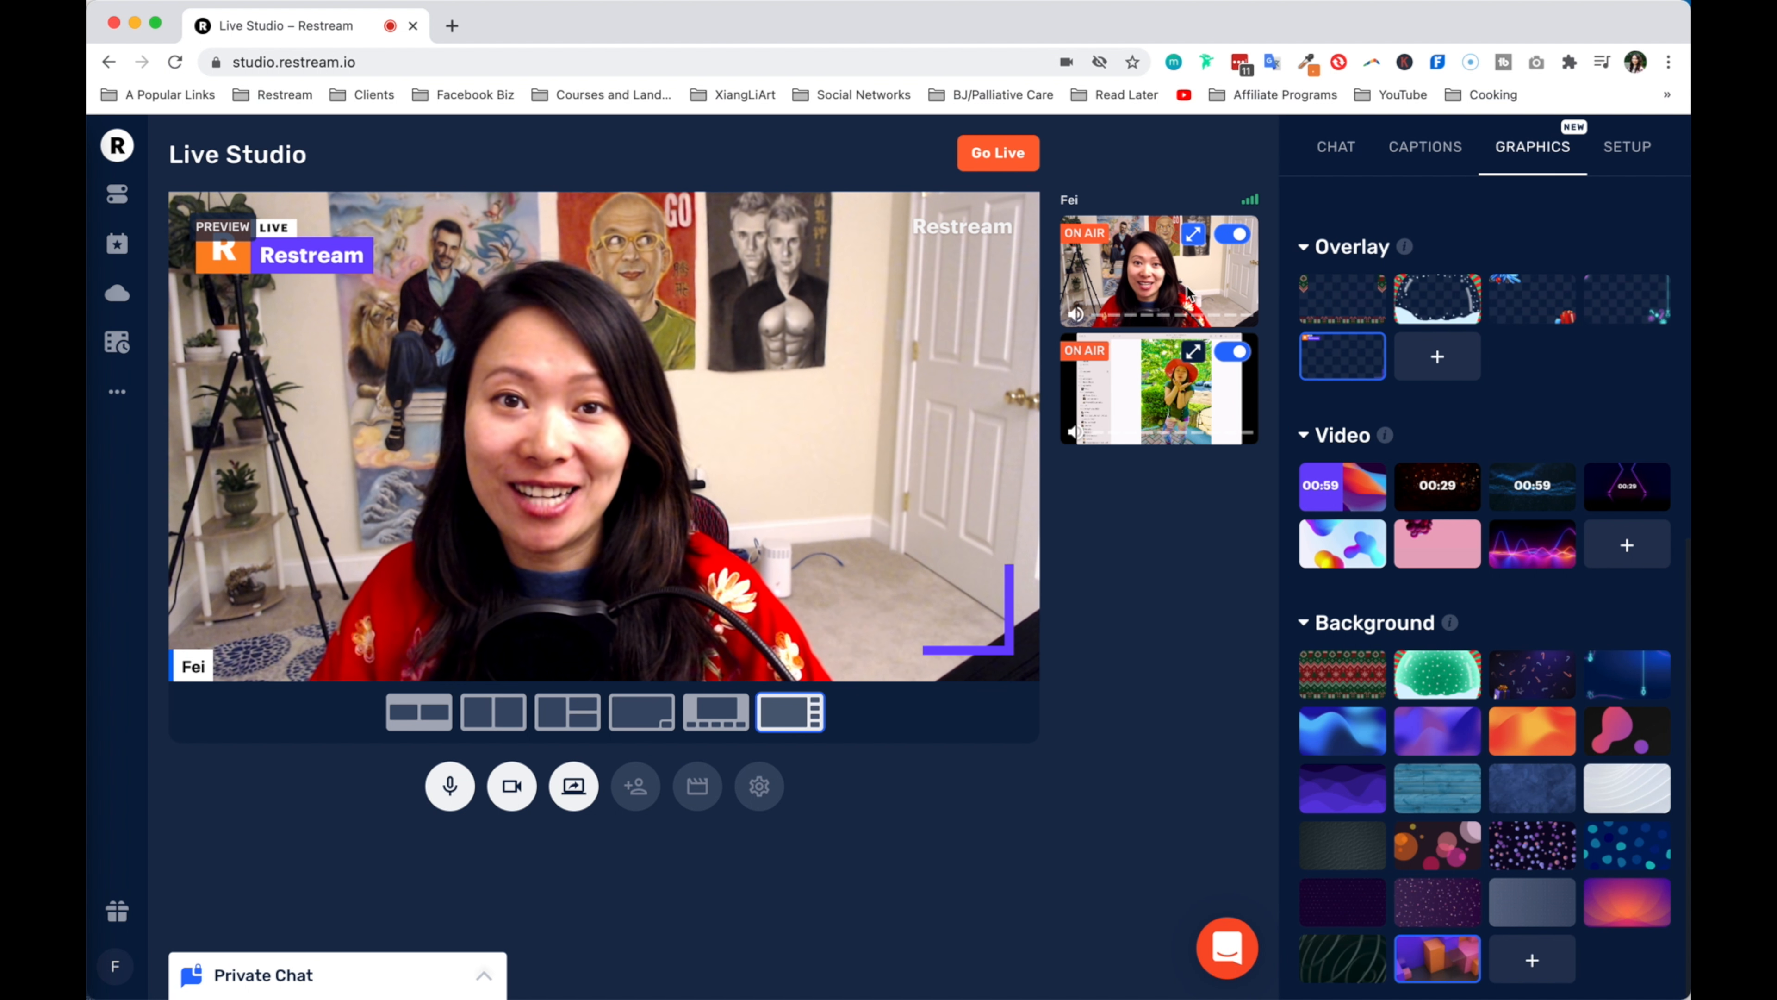